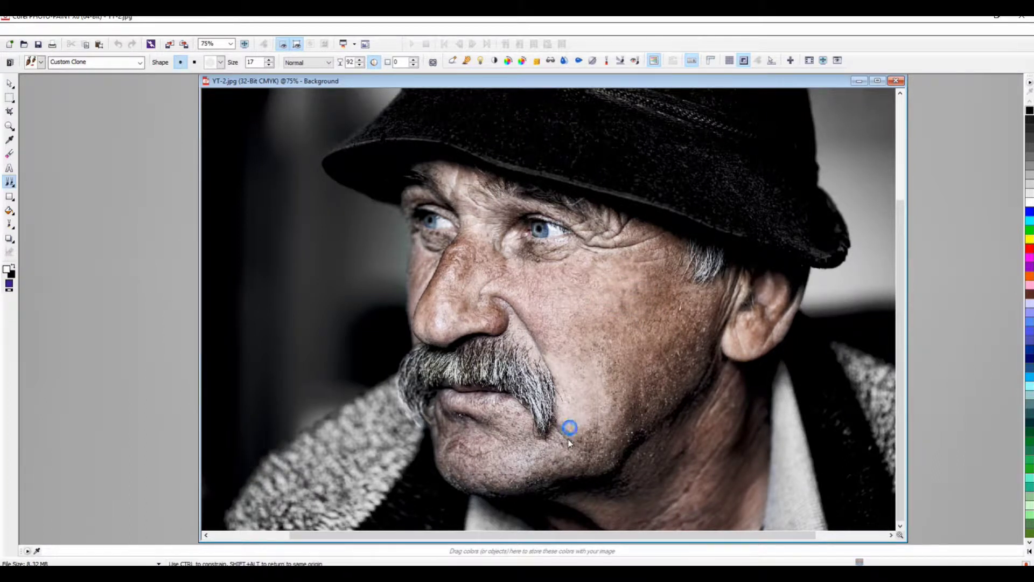
Clone smooth skin over the jaw blemishes and the cheek beside the mustache.
{"action": "mouse_move", "coordinate": [585, 452]}
{"action": "left_mouse_down"}
{"action": "mouse_move", "coordinate": [581, 414]}
{"action": "mouse_move", "coordinate": [600, 440]}
{"action": "mouse_move", "coordinate": [609, 401]}
{"action": "mouse_move", "coordinate": [605, 351]}
{"action": "left_mouse_up"}
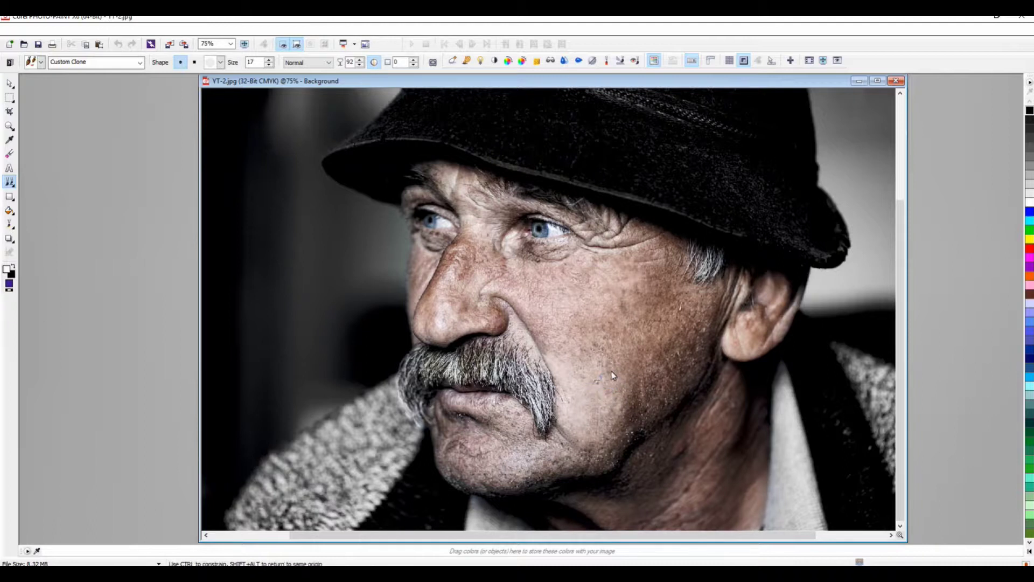
{"action": "mouse_move", "coordinate": [603, 372]}
{"action": "left_mouse_down"}
{"action": "mouse_move", "coordinate": [572, 439]}
{"action": "mouse_move", "coordinate": [553, 442]}
{"action": "mouse_move", "coordinate": [573, 431]}
{"action": "left_mouse_up"}
{"action": "mouse_move", "coordinate": [601, 490]}
{"action": "left_mouse_down"}
{"action": "mouse_move", "coordinate": [604, 468]}
{"action": "mouse_move", "coordinate": [562, 477]}
{"action": "left_mouse_up"}
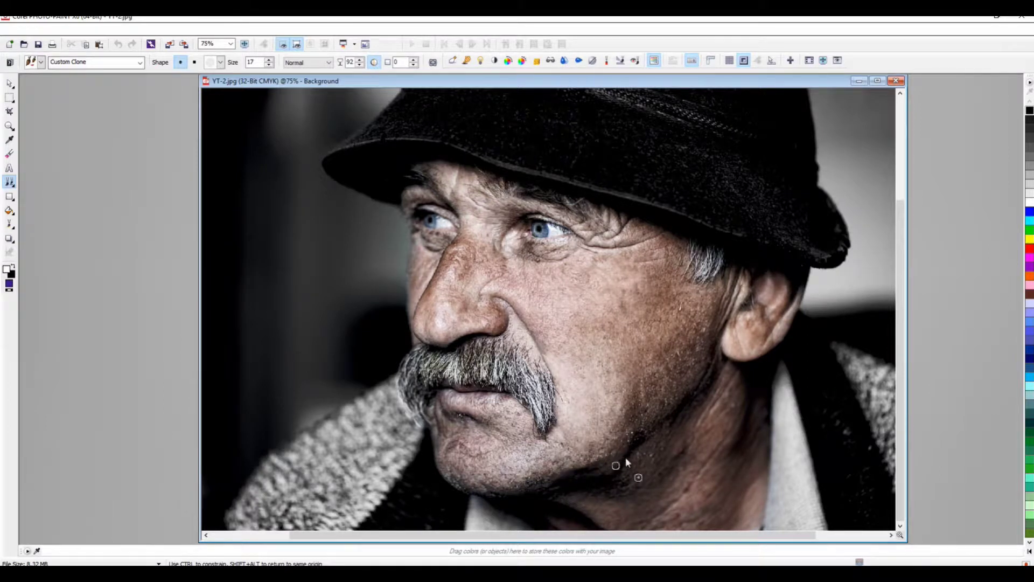
{"action": "left_click_drag", "start_coordinate": [617, 455], "coordinate": [634, 452]}
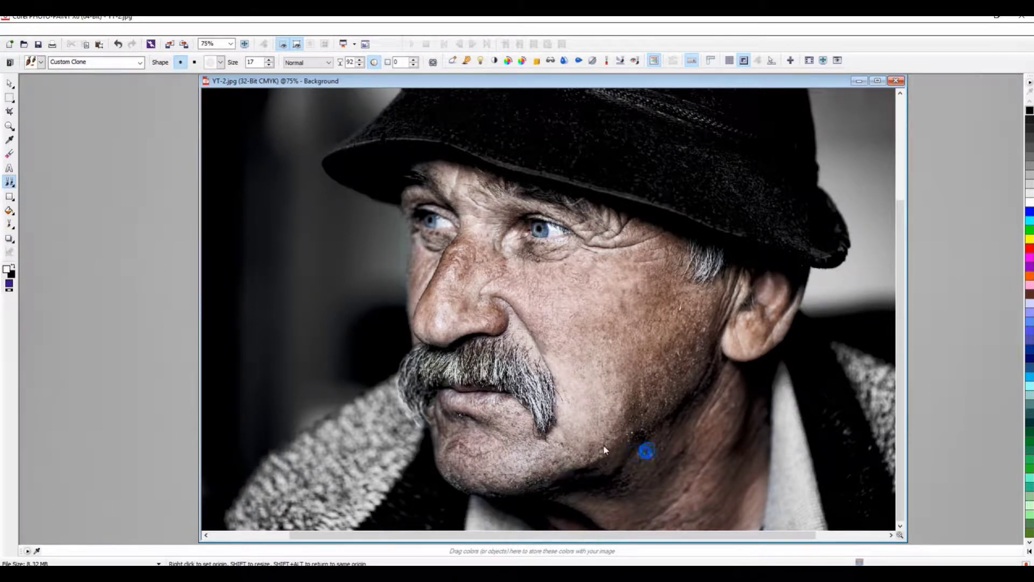
{"action": "left_click_drag", "start_coordinate": [566, 359], "coordinate": [536, 337]}
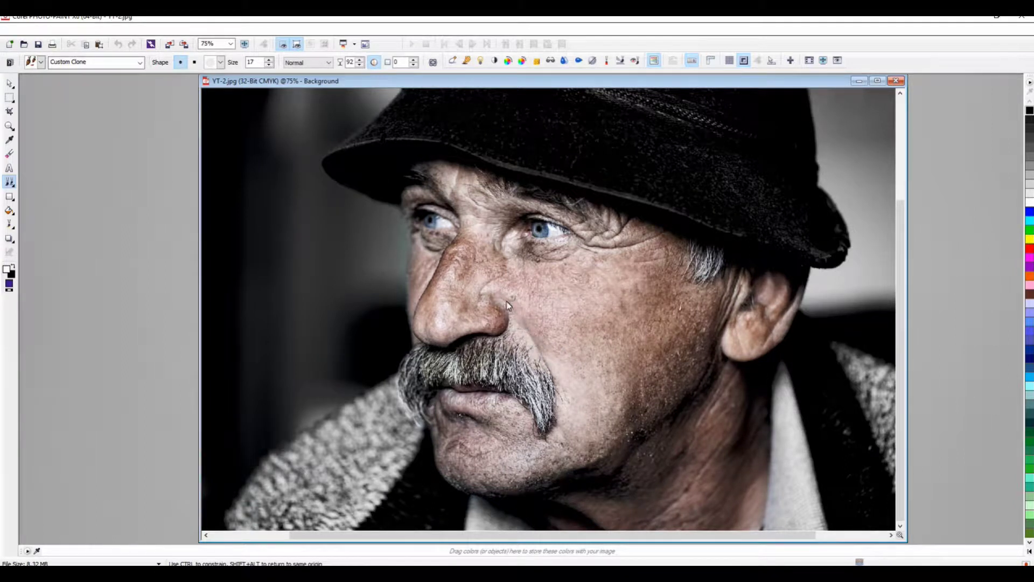
{"action": "left_click", "coordinate": [546, 361]}
{"action": "left_click_drag", "start_coordinate": [546, 364], "coordinate": [558, 380]}
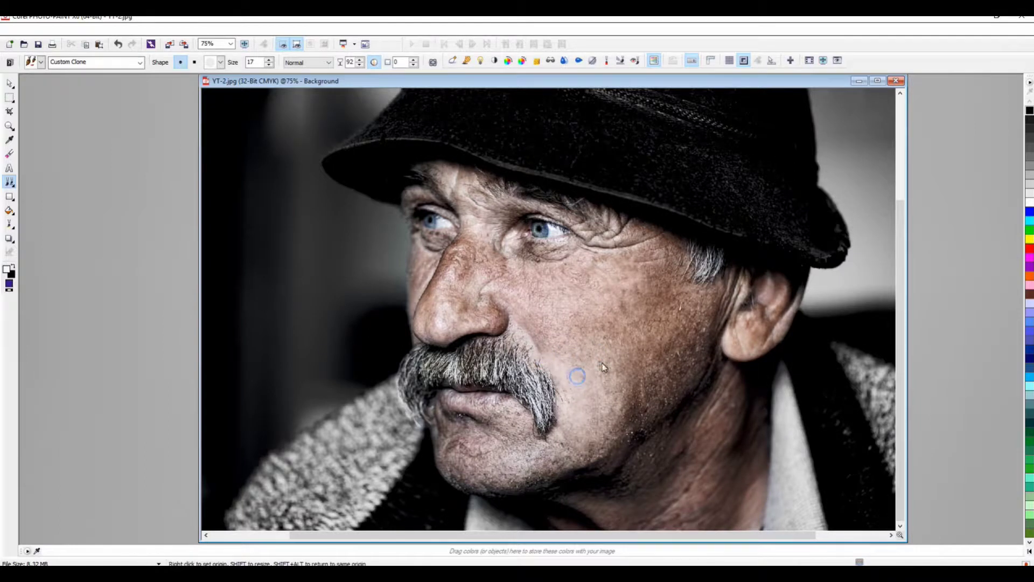
Sample clean nose skin and clone over nose spots and the bag under the left eye.
{"action": "right_click", "coordinate": [452, 282]}
{"action": "left_click_drag", "start_coordinate": [451, 283], "coordinate": [459, 274]}
{"action": "left_click", "coordinate": [458, 274]}
{"action": "left_click", "coordinate": [450, 285]}
{"action": "mouse_move", "coordinate": [451, 261]}
{"action": "left_mouse_down"}
{"action": "mouse_move", "coordinate": [465, 239]}
{"action": "mouse_move", "coordinate": [438, 263]}
{"action": "left_mouse_up"}
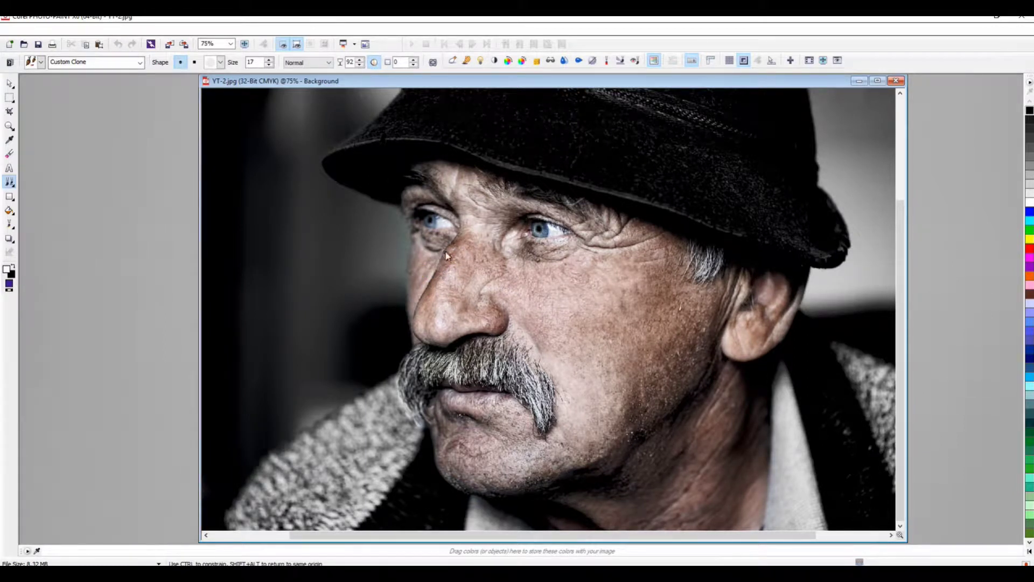
{"action": "left_click_drag", "start_coordinate": [431, 245], "coordinate": [422, 249]}
{"action": "left_click_drag", "start_coordinate": [435, 244], "coordinate": [431, 256]}
{"action": "mouse_move", "coordinate": [427, 264]}
{"action": "left_mouse_down"}
{"action": "mouse_move", "coordinate": [445, 254]}
{"action": "mouse_move", "coordinate": [449, 268]}
{"action": "mouse_move", "coordinate": [451, 258]}
{"action": "mouse_move", "coordinate": [431, 255]}
{"action": "left_mouse_up"}
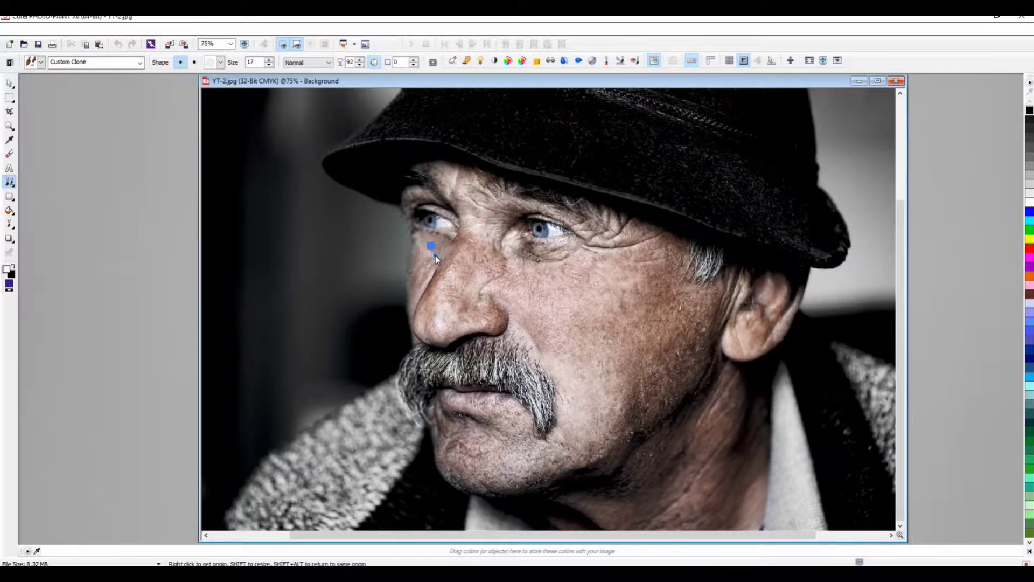
Clone smooth skin under the eye and over marks on the nose tip.
{"action": "left_click_drag", "start_coordinate": [555, 285], "coordinate": [571, 267]}
{"action": "mouse_move", "coordinate": [485, 290]}
{"action": "left_mouse_down"}
{"action": "mouse_move", "coordinate": [486, 299]}
{"action": "mouse_move", "coordinate": [495, 284]}
{"action": "mouse_move", "coordinate": [480, 310]}
{"action": "left_mouse_up"}
{"action": "left_click", "coordinate": [482, 299]}
{"action": "left_click", "coordinate": [443, 318]}
{"action": "mouse_move", "coordinate": [452, 312]}
{"action": "left_mouse_down"}
{"action": "mouse_move", "coordinate": [445, 325]}
{"action": "mouse_move", "coordinate": [487, 328]}
{"action": "mouse_move", "coordinate": [477, 324]}
{"action": "left_mouse_up"}
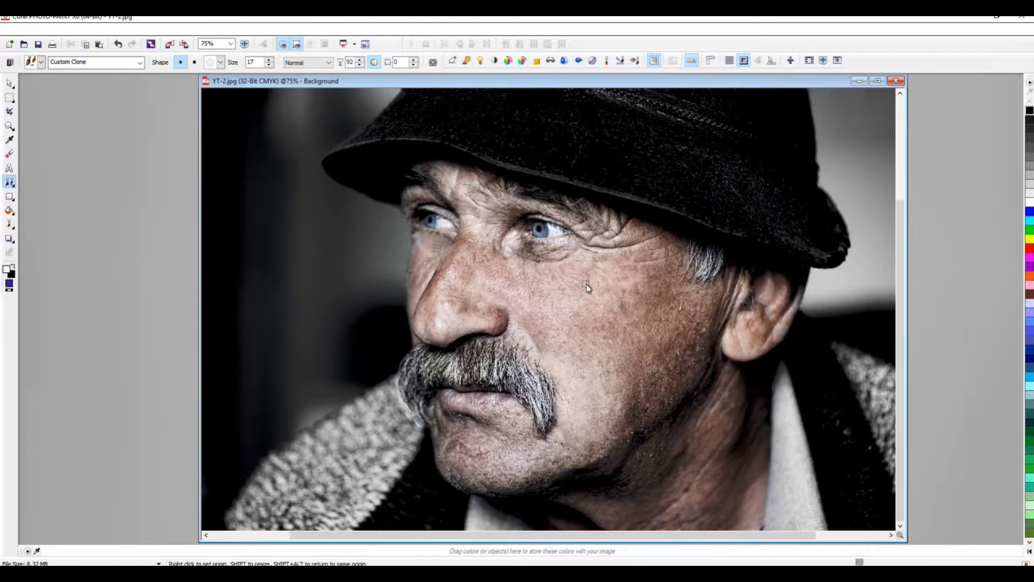
Smooth the under-eye wrinkles, crow's-feet, brow-to-temple skin and the area beside the nose.
{"action": "left_click_drag", "start_coordinate": [659, 250], "coordinate": [633, 244]}
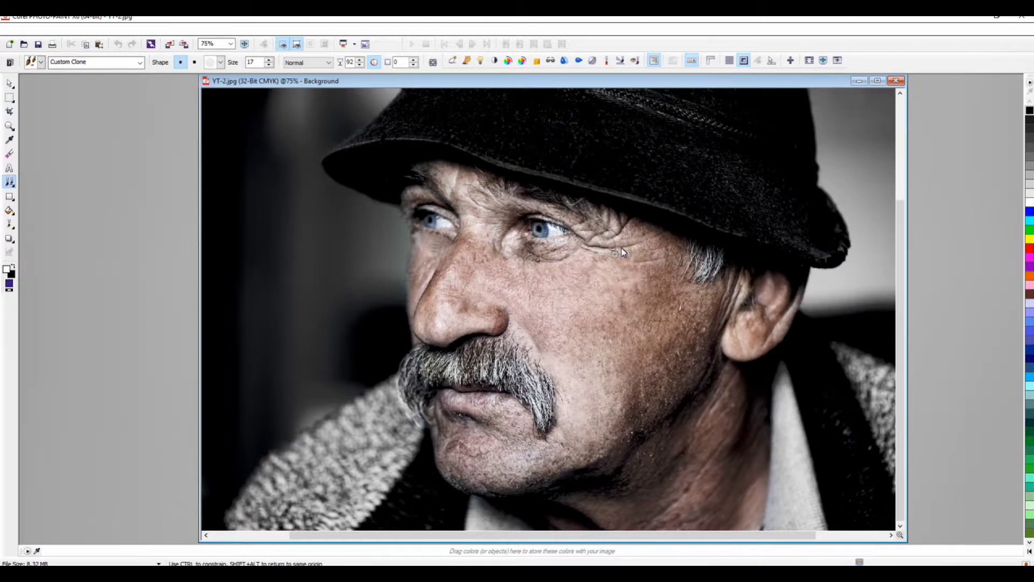
{"action": "mouse_move", "coordinate": [624, 250]}
{"action": "left_mouse_down"}
{"action": "mouse_move", "coordinate": [596, 250]}
{"action": "mouse_move", "coordinate": [617, 266]}
{"action": "left_mouse_up"}
{"action": "mouse_move", "coordinate": [635, 261]}
{"action": "left_mouse_down"}
{"action": "mouse_move", "coordinate": [617, 277]}
{"action": "mouse_move", "coordinate": [634, 258]}
{"action": "left_mouse_up"}
{"action": "left_click_drag", "start_coordinate": [654, 272], "coordinate": [614, 293]}
{"action": "mouse_move", "coordinate": [618, 235]}
{"action": "left_mouse_down"}
{"action": "mouse_move", "coordinate": [611, 245]}
{"action": "mouse_move", "coordinate": [631, 238]}
{"action": "left_mouse_up"}
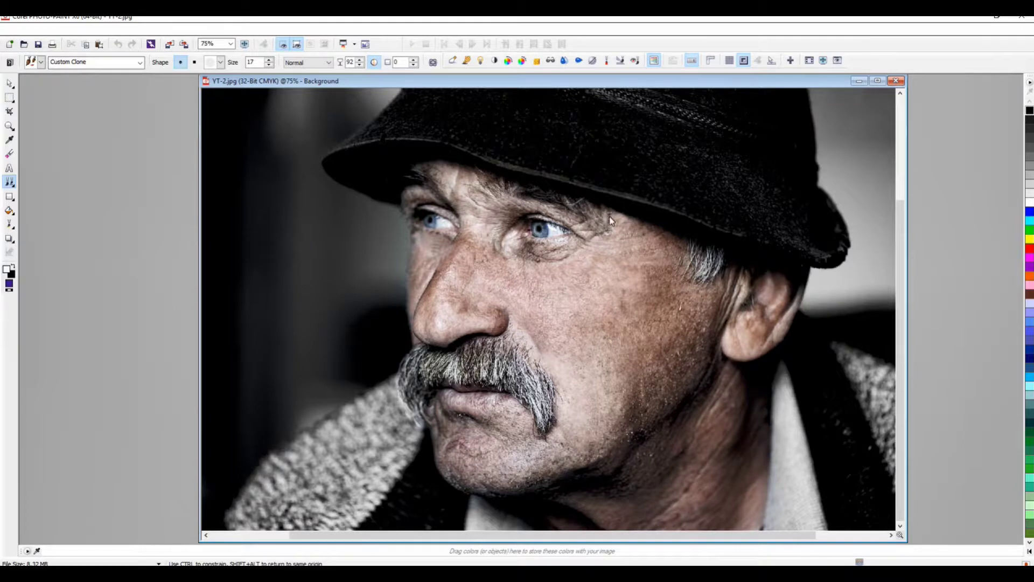
{"action": "mouse_move", "coordinate": [525, 198]}
{"action": "left_mouse_down"}
{"action": "mouse_move", "coordinate": [575, 207]}
{"action": "mouse_move", "coordinate": [581, 223]}
{"action": "left_mouse_up"}
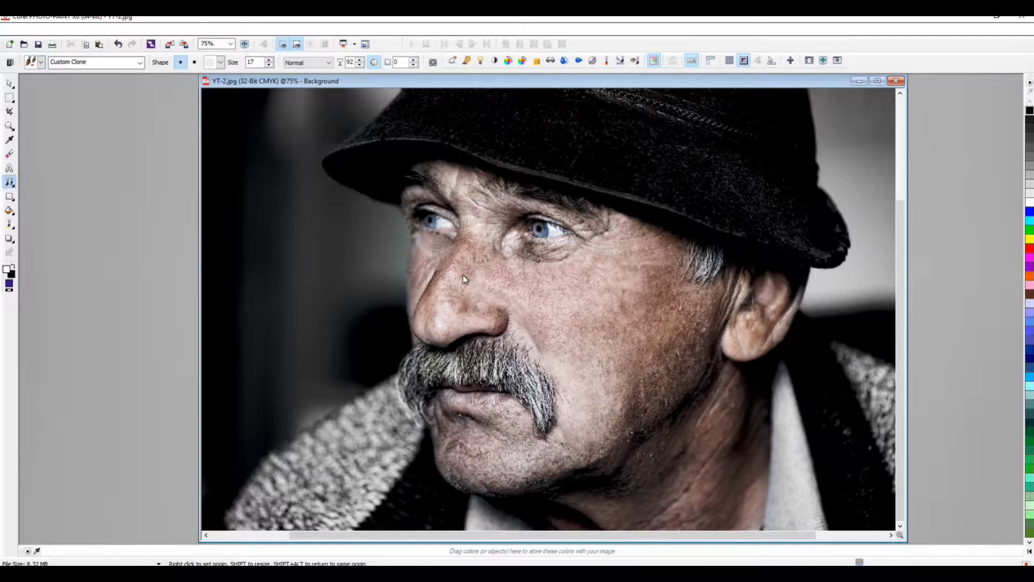
{"action": "mouse_move", "coordinate": [468, 258]}
{"action": "left_mouse_down"}
{"action": "mouse_move", "coordinate": [454, 286]}
{"action": "mouse_move", "coordinate": [451, 277]}
{"action": "left_mouse_up"}
{"action": "mouse_move", "coordinate": [522, 293]}
{"action": "left_mouse_down"}
{"action": "mouse_move", "coordinate": [473, 253]}
{"action": "mouse_move", "coordinate": [489, 267]}
{"action": "mouse_move", "coordinate": [473, 314]}
{"action": "mouse_move", "coordinate": [439, 291]}
{"action": "mouse_move", "coordinate": [466, 272]}
{"action": "mouse_move", "coordinate": [494, 296]}
{"action": "mouse_move", "coordinate": [472, 259]}
{"action": "left_mouse_up"}
Resample clean skin and clone over the area beside the nose, between the eyes and the forehead wrinkles.
{"action": "right_click", "coordinate": [477, 314]}
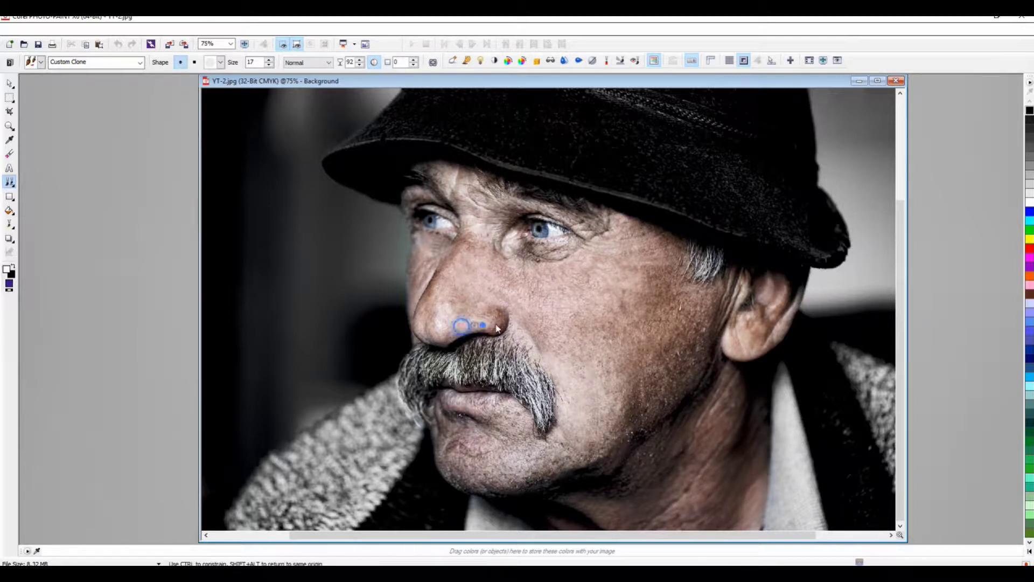
{"action": "mouse_move", "coordinate": [486, 319]}
{"action": "left_mouse_down"}
{"action": "mouse_move", "coordinate": [506, 326]}
{"action": "mouse_move", "coordinate": [498, 334]}
{"action": "mouse_move", "coordinate": [506, 315]}
{"action": "mouse_move", "coordinate": [475, 233]}
{"action": "mouse_move", "coordinate": [466, 251]}
{"action": "left_mouse_up"}
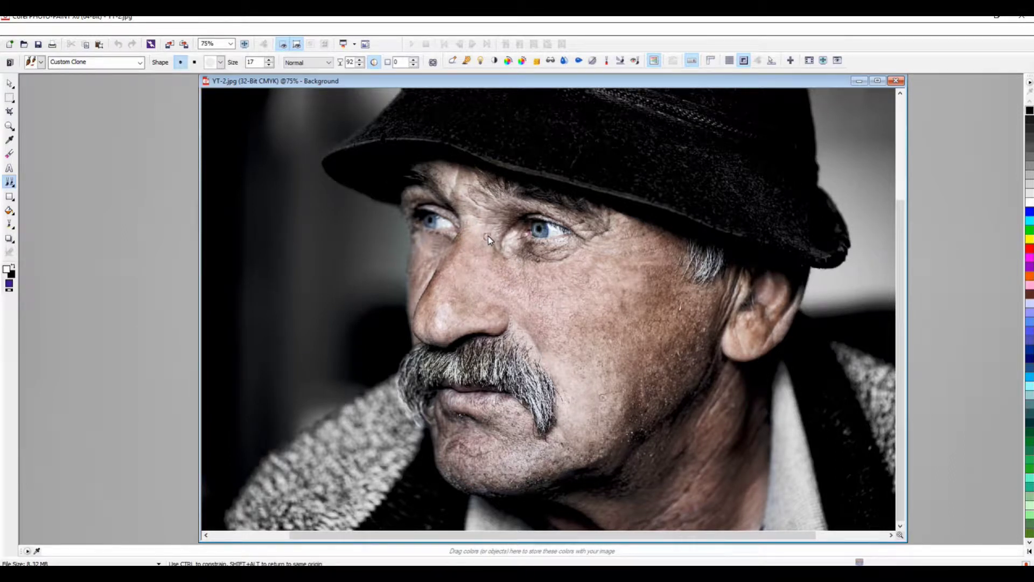
{"action": "mouse_move", "coordinate": [500, 252]}
{"action": "left_mouse_down"}
{"action": "mouse_move", "coordinate": [500, 272]}
{"action": "mouse_move", "coordinate": [507, 237]}
{"action": "left_mouse_up"}
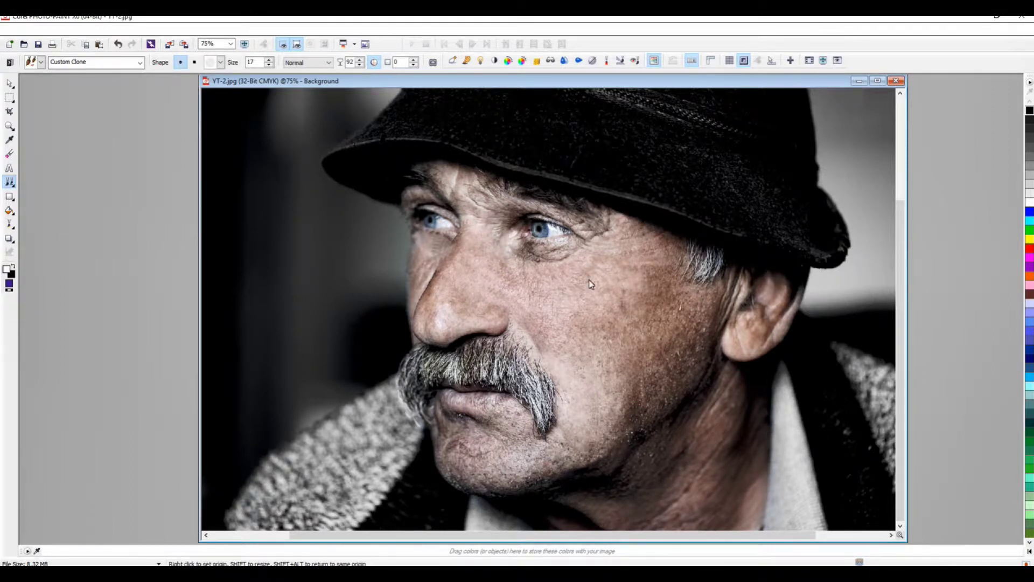
{"action": "right_click", "coordinate": [503, 220]}
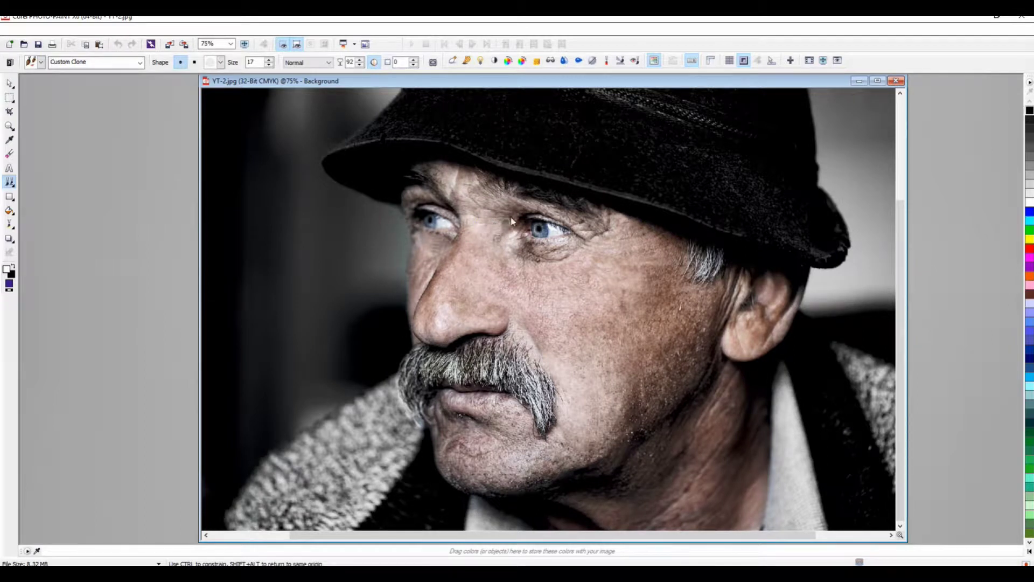
{"action": "left_click", "coordinate": [487, 237]}
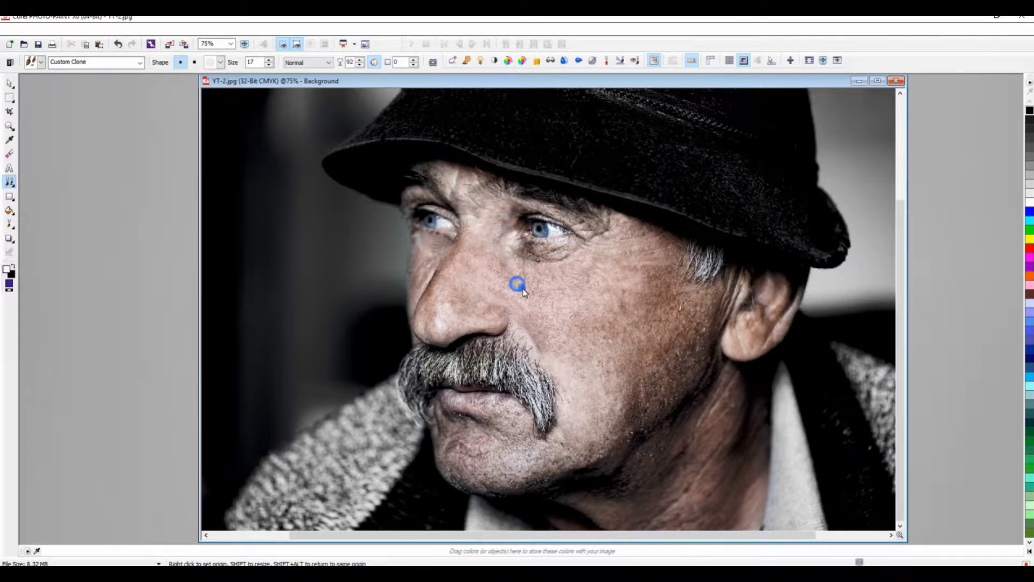
{"action": "mouse_move", "coordinate": [442, 178]}
{"action": "left_mouse_down"}
{"action": "mouse_move", "coordinate": [476, 197]}
{"action": "mouse_move", "coordinate": [469, 225]}
{"action": "mouse_move", "coordinate": [486, 205]}
{"action": "mouse_move", "coordinate": [473, 205]}
{"action": "mouse_move", "coordinate": [480, 190]}
{"action": "left_mouse_up"}
{"action": "right_click", "coordinate": [475, 210]}
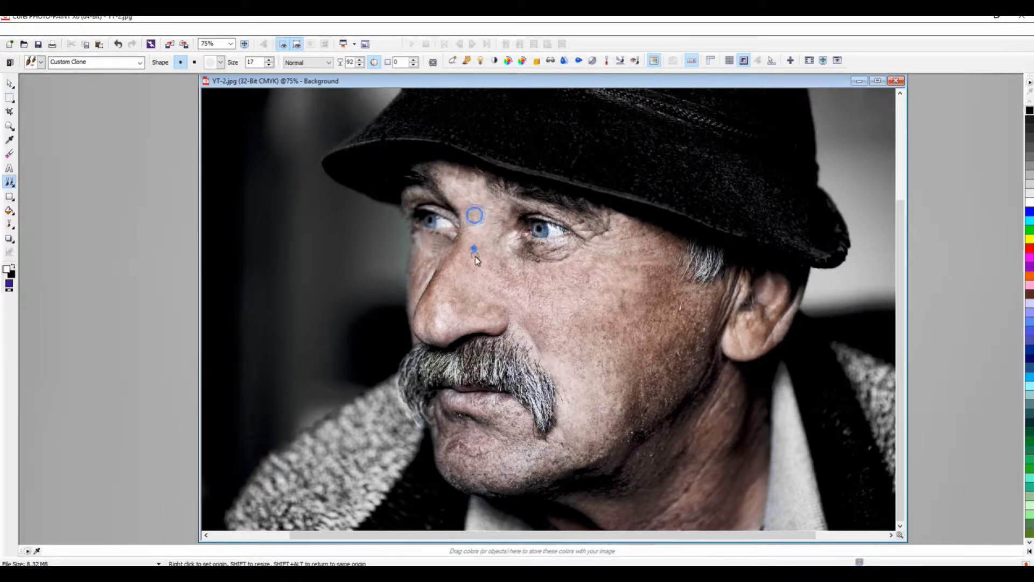
{"action": "left_click", "coordinate": [478, 226]}
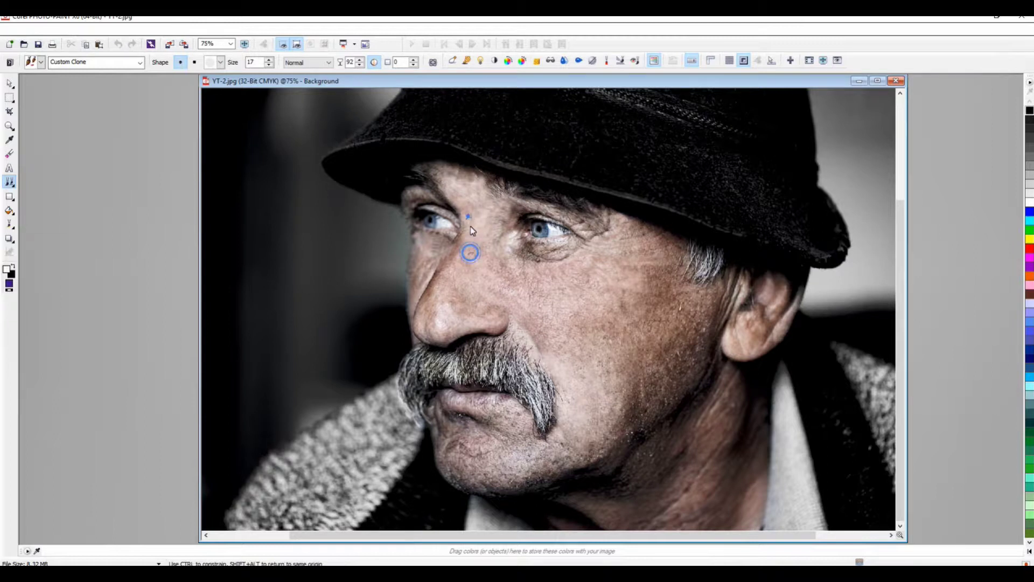
Sample skin below the right eye and smooth the wrinkles around that eye.
{"action": "right_click", "coordinate": [567, 249]}
{"action": "left_click_drag", "start_coordinate": [524, 218], "coordinate": [560, 221]}
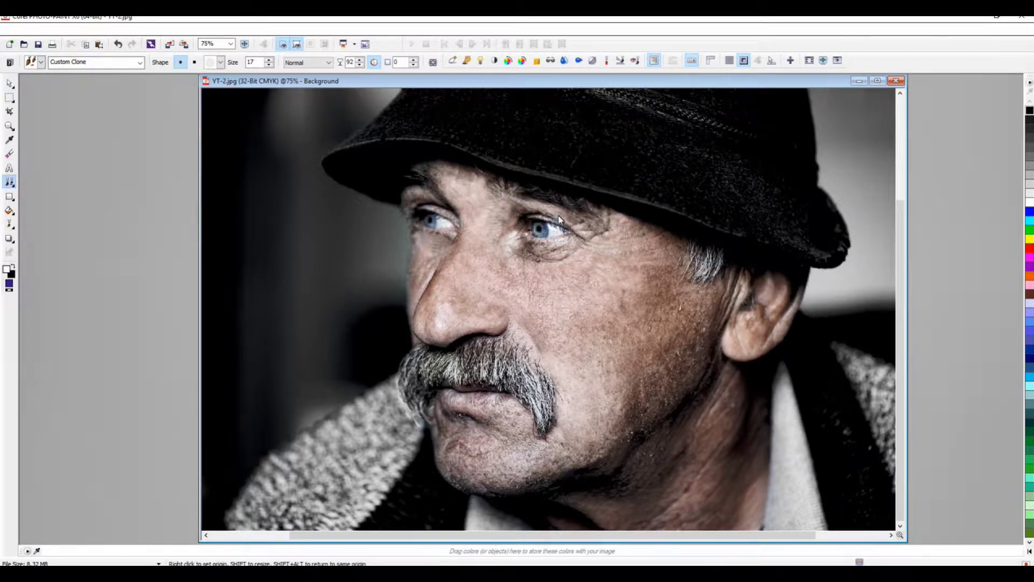
{"action": "left_click_drag", "start_coordinate": [587, 238], "coordinate": [565, 216]}
{"action": "mouse_move", "coordinate": [587, 261]}
{"action": "left_mouse_down"}
{"action": "mouse_move", "coordinate": [515, 251]}
{"action": "mouse_move", "coordinate": [545, 281]}
{"action": "left_mouse_up"}
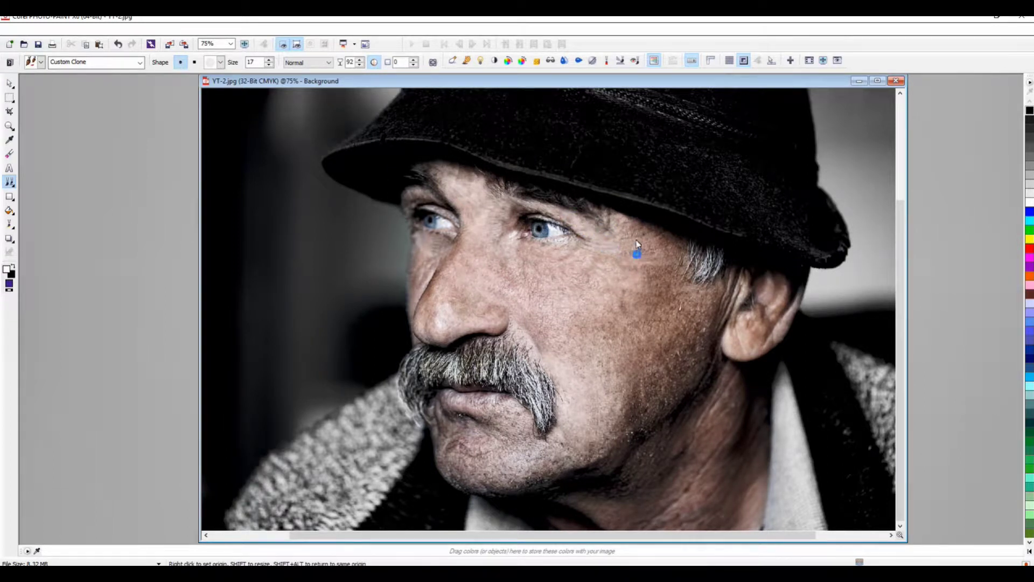
Clone smooth skin under the right eye, down the cheek and beside the mustache.
{"action": "mouse_move", "coordinate": [624, 231]}
{"action": "left_mouse_down"}
{"action": "mouse_move", "coordinate": [606, 225]}
{"action": "mouse_move", "coordinate": [647, 235]}
{"action": "left_mouse_up"}
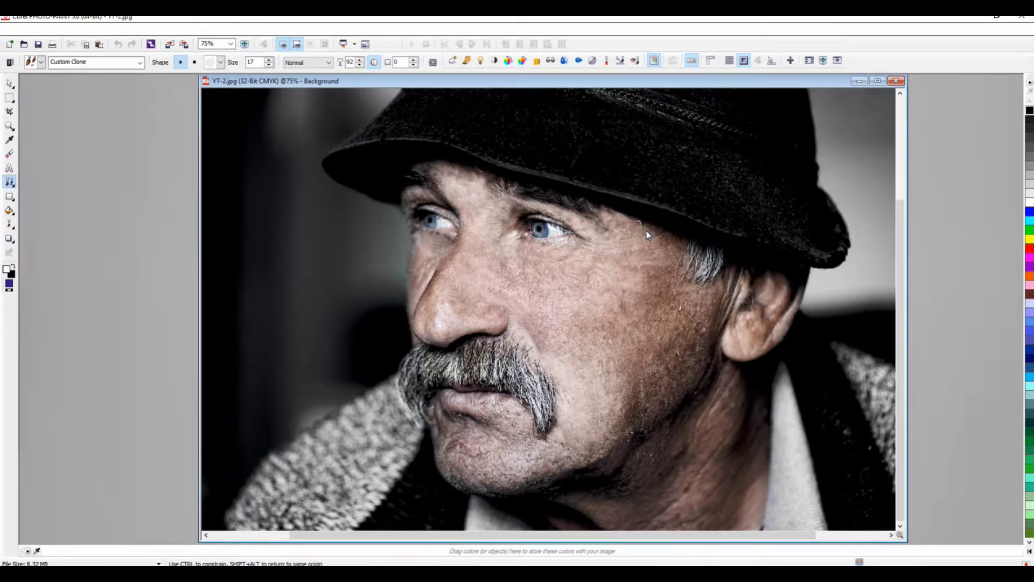
{"action": "left_click_drag", "start_coordinate": [637, 281], "coordinate": [597, 315]}
{"action": "mouse_move", "coordinate": [423, 263]}
{"action": "left_mouse_down"}
{"action": "mouse_move", "coordinate": [430, 277]}
{"action": "mouse_move", "coordinate": [424, 259]}
{"action": "mouse_move", "coordinate": [446, 253]}
{"action": "mouse_move", "coordinate": [421, 293]}
{"action": "mouse_move", "coordinate": [452, 258]}
{"action": "mouse_move", "coordinate": [421, 271]}
{"action": "mouse_move", "coordinate": [439, 260]}
{"action": "mouse_move", "coordinate": [418, 289]}
{"action": "left_mouse_up"}
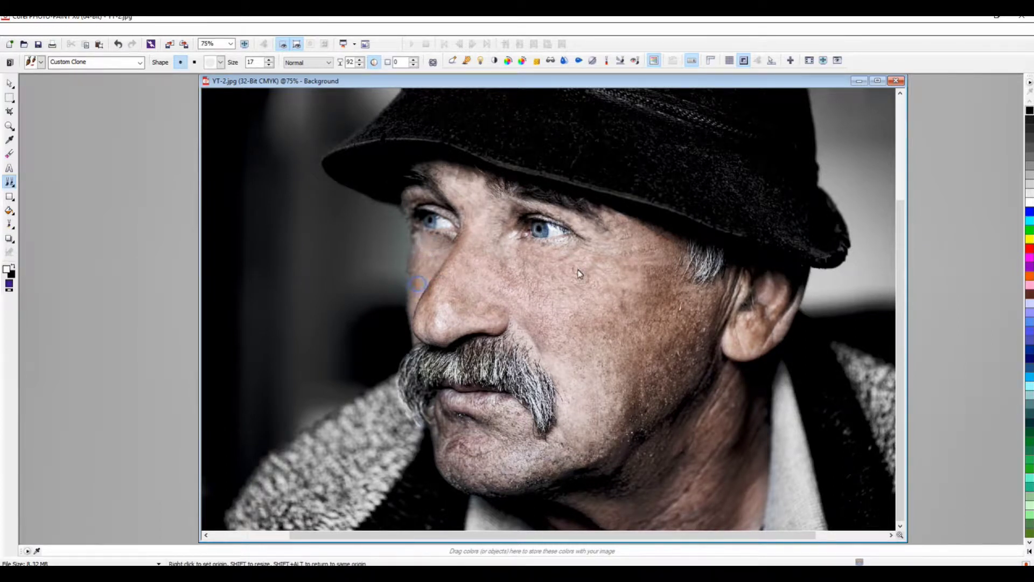
{"action": "left_click_drag", "start_coordinate": [550, 265], "coordinate": [577, 273]}
{"action": "left_click_drag", "start_coordinate": [536, 242], "coordinate": [600, 257]}
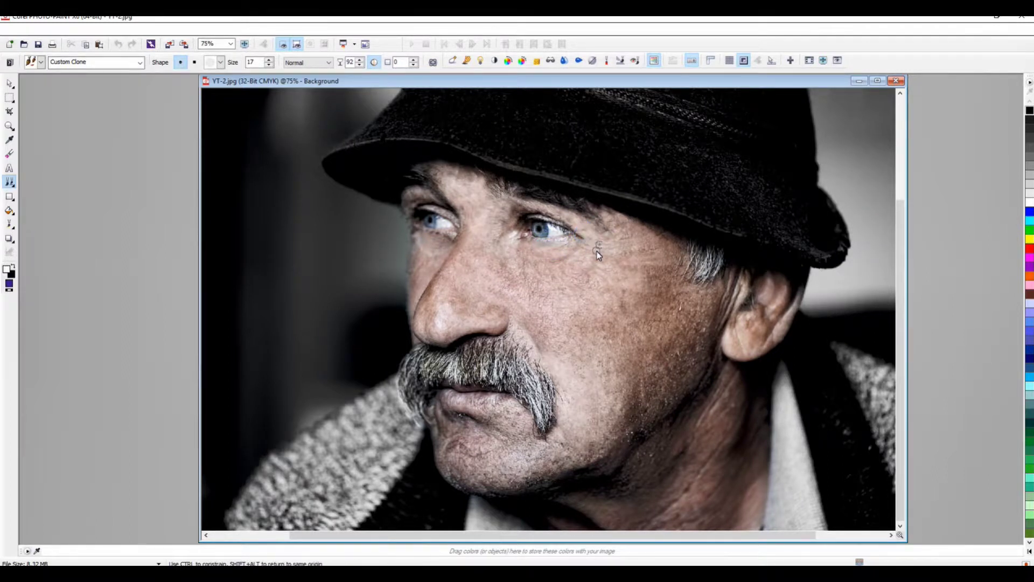
{"action": "mouse_move", "coordinate": [599, 258]}
{"action": "left_mouse_down"}
{"action": "mouse_move", "coordinate": [611, 248]}
{"action": "mouse_move", "coordinate": [596, 243]}
{"action": "mouse_move", "coordinate": [652, 276]}
{"action": "mouse_move", "coordinate": [592, 380]}
{"action": "left_mouse_up"}
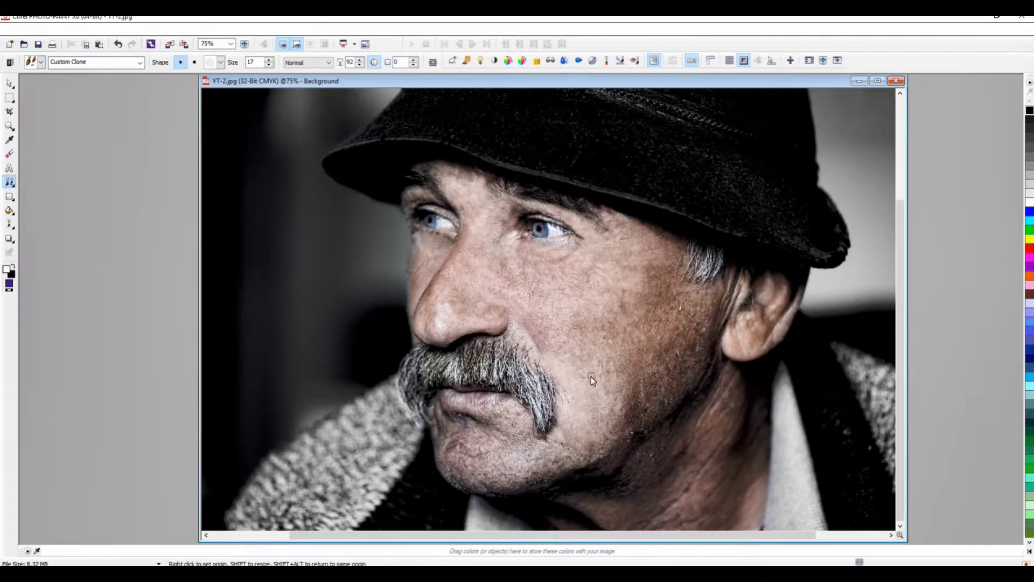
{"action": "left_click_drag", "start_coordinate": [581, 439], "coordinate": [555, 439]}
Set the clone brush size to 40 and clone cheek skin over the chin.
{"action": "left_click", "coordinate": [269, 60]}
{"action": "left_click_drag", "start_coordinate": [553, 464], "coordinate": [517, 477]}
{"action": "right_click", "coordinate": [567, 425]}
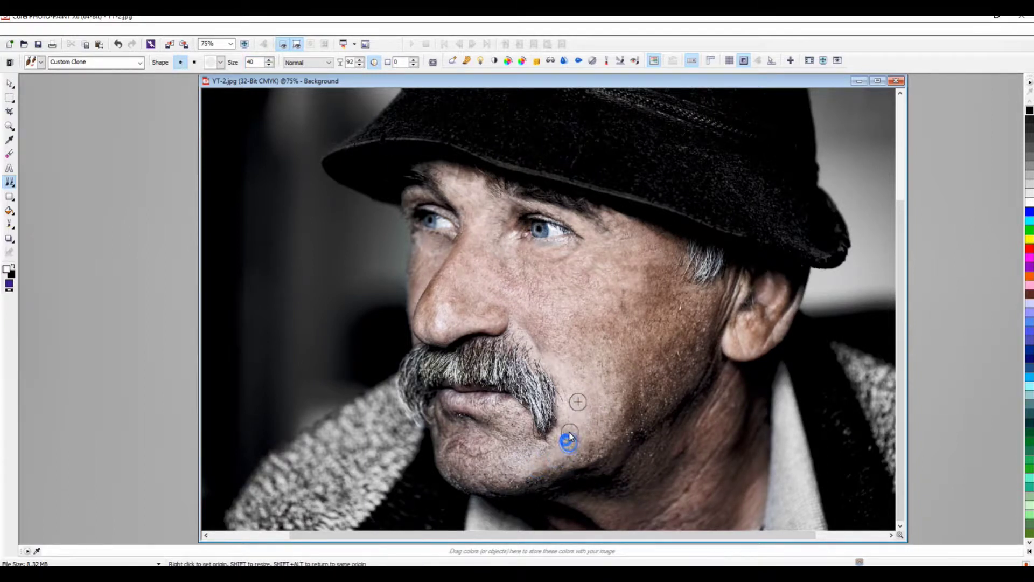
{"action": "mouse_move", "coordinate": [560, 461]}
{"action": "left_mouse_down"}
{"action": "mouse_move", "coordinate": [511, 478]}
{"action": "mouse_move", "coordinate": [480, 464]}
{"action": "mouse_move", "coordinate": [525, 477]}
{"action": "left_mouse_up"}
{"action": "right_click", "coordinate": [589, 392]}
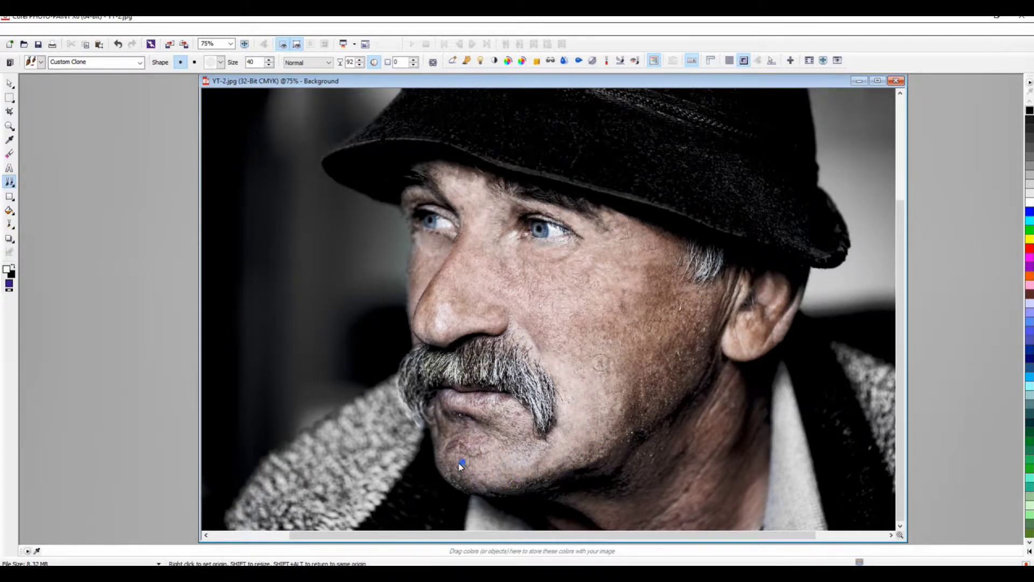
{"action": "left_click_drag", "start_coordinate": [460, 466], "coordinate": [487, 485]}
{"action": "left_click", "coordinate": [457, 447]}
Resample cheek skin, dab the chin and cheek, and clear a stray dab from the lower lip.
{"action": "right_click", "coordinate": [599, 364]}
{"action": "left_click", "coordinate": [482, 455]}
{"action": "right_click", "coordinate": [592, 376]}
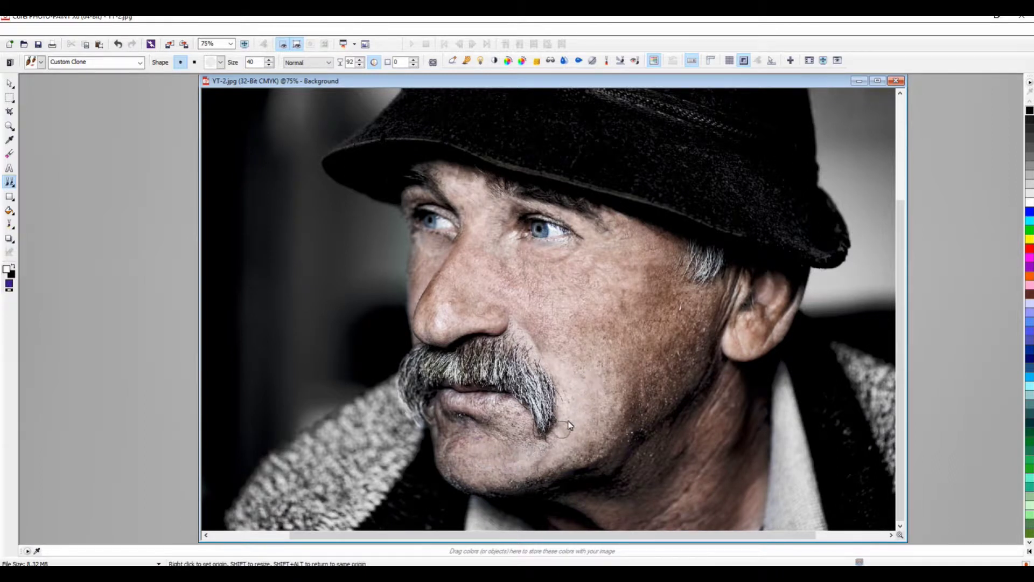
{"action": "left_click", "coordinate": [586, 344]}
{"action": "left_click", "coordinate": [473, 434]}
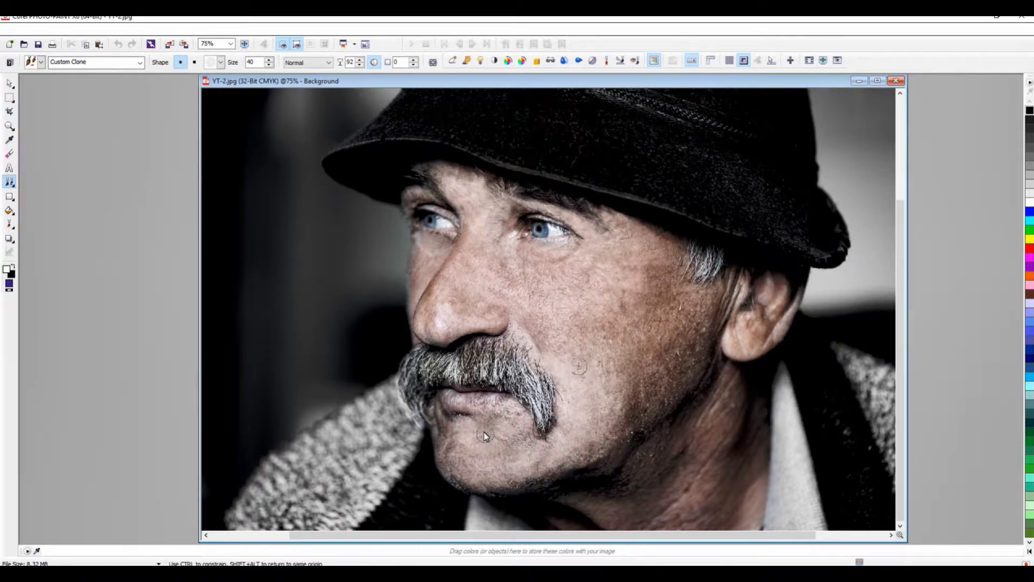
{"action": "left_click", "coordinate": [458, 415]}
{"action": "right_click", "coordinate": [481, 426]}
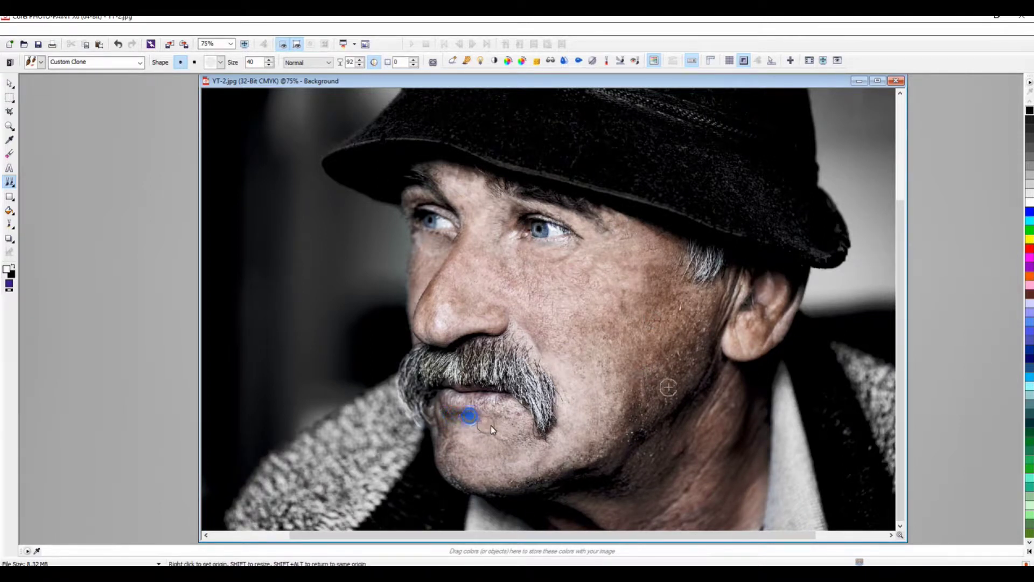
{"action": "left_click", "coordinate": [462, 419]}
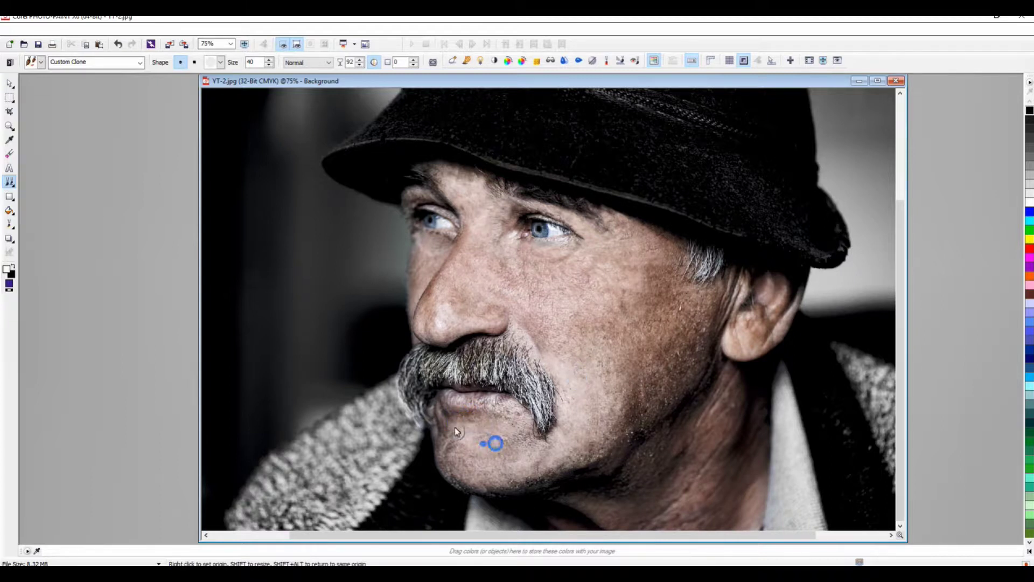
{"action": "left_click", "coordinate": [490, 434]}
Clone chin skin across the jaw and cheek, undoing one poor stroke.
{"action": "right_click", "coordinate": [445, 435]}
{"action": "right_click", "coordinate": [585, 347]}
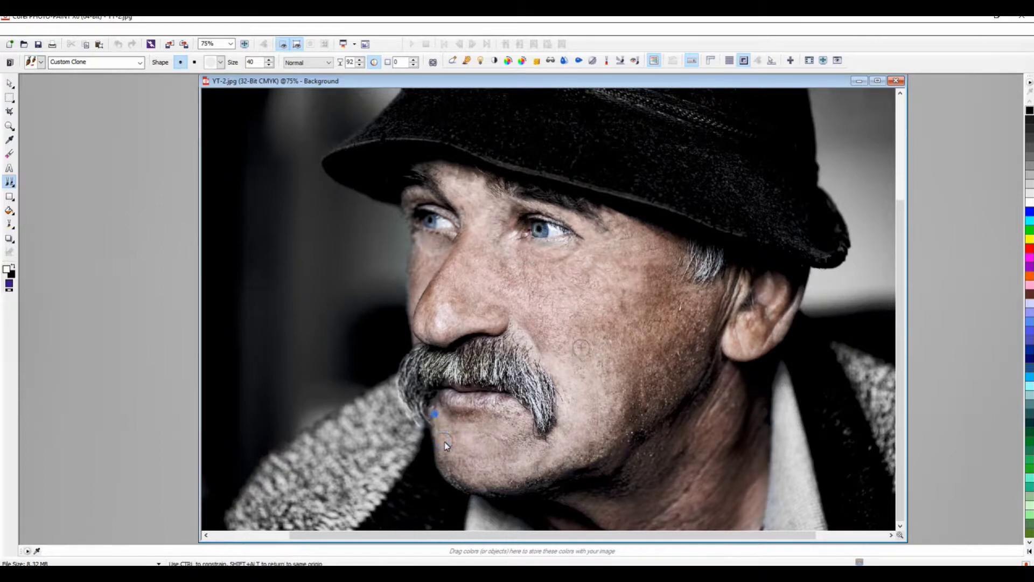
{"action": "right_click", "coordinate": [476, 476]}
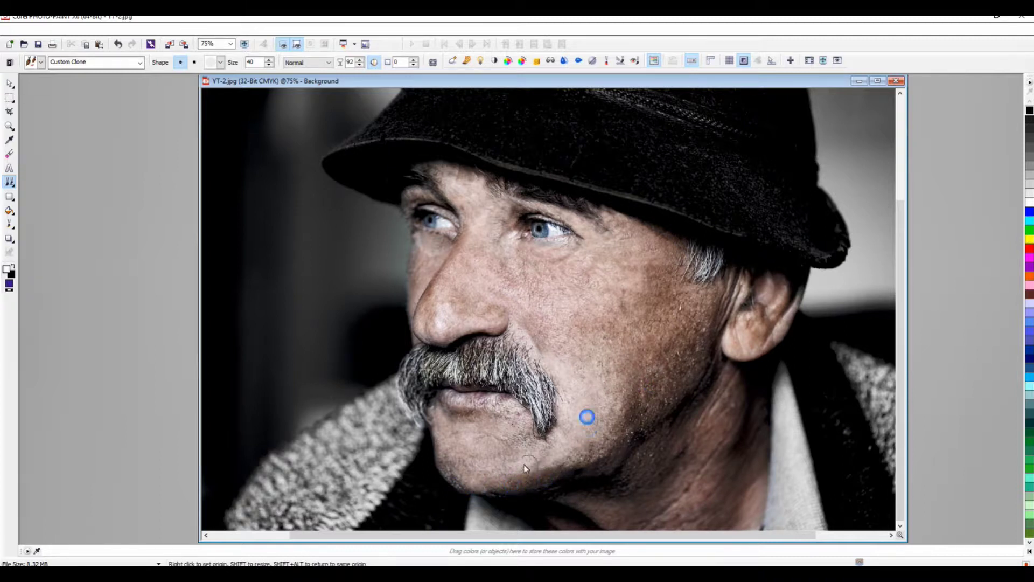
{"action": "left_click_drag", "start_coordinate": [515, 484], "coordinate": [566, 440]}
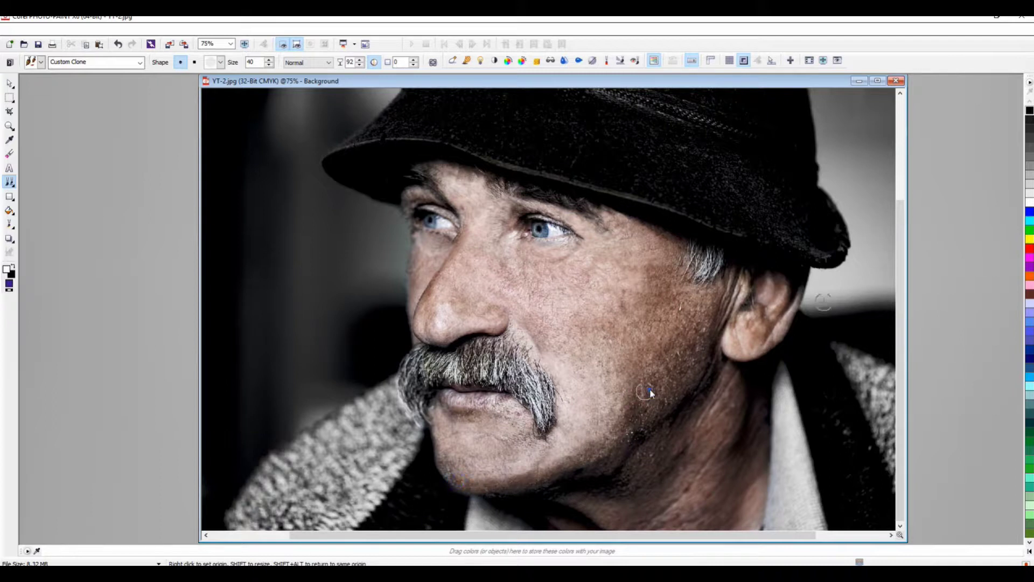
{"action": "left_click_drag", "start_coordinate": [646, 396], "coordinate": [582, 405]}
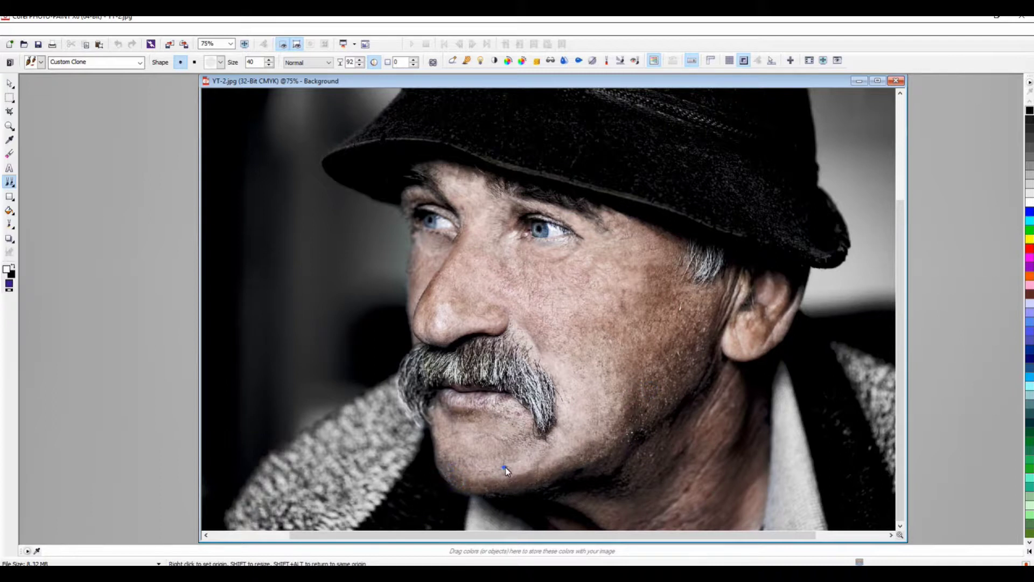
{"action": "right_click", "coordinate": [458, 479]}
{"action": "left_click_drag", "start_coordinate": [458, 479], "coordinate": [493, 478]}
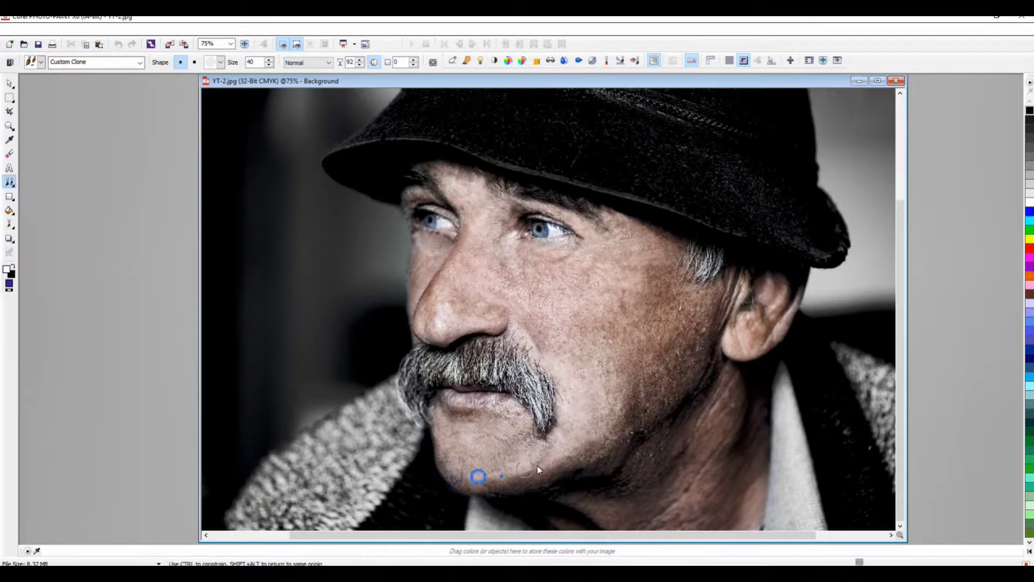
{"action": "key", "text": "ctrl+z"}
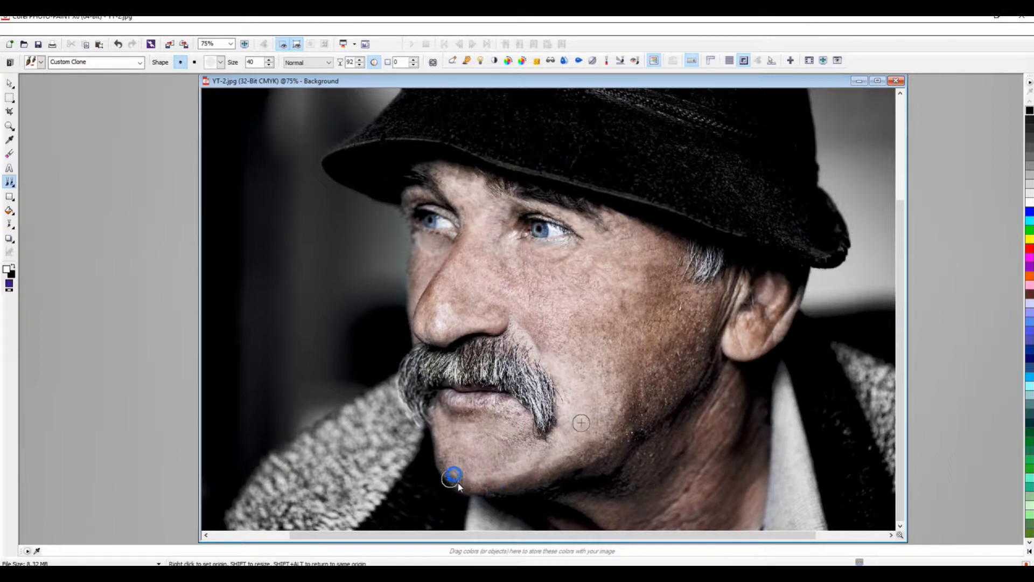
{"action": "left_click_drag", "start_coordinate": [486, 485], "coordinate": [530, 470]}
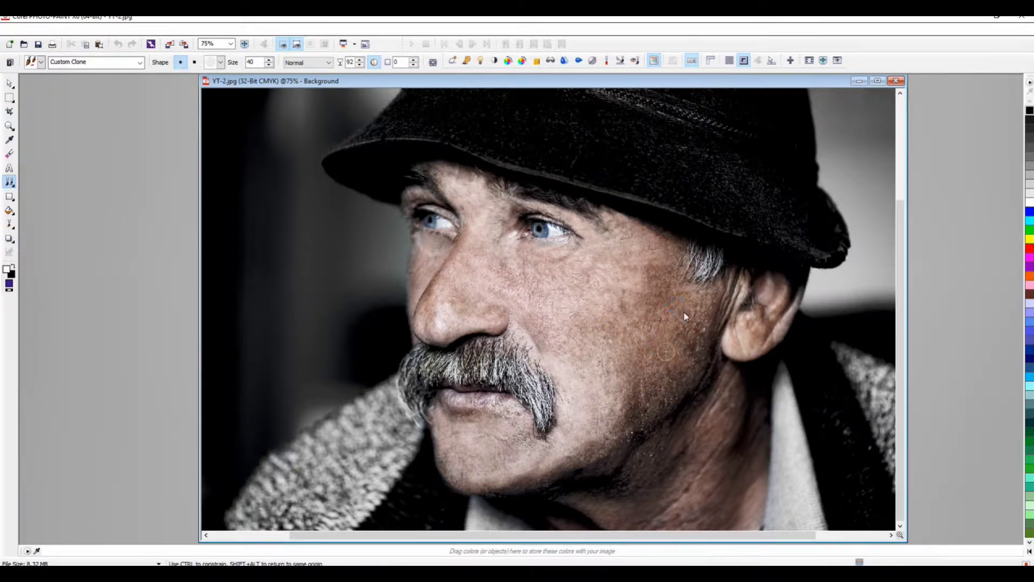
{"action": "mouse_move", "coordinate": [635, 393]}
{"action": "left_mouse_down"}
{"action": "mouse_move", "coordinate": [665, 397]}
{"action": "mouse_move", "coordinate": [582, 395]}
{"action": "left_mouse_up"}
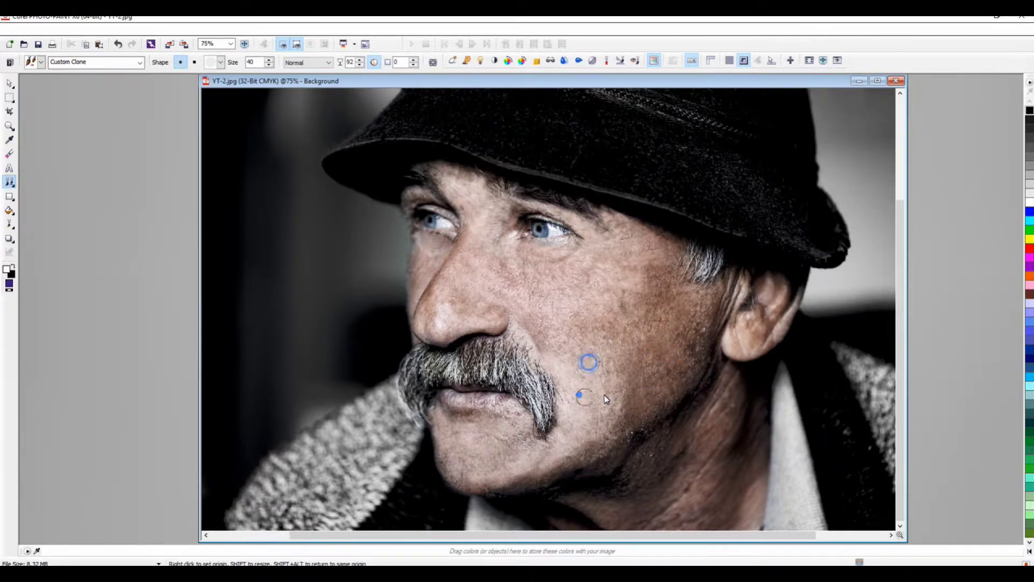
Lower the clone transparency to 96 and paint broad cloned skin up the cheek.
{"action": "left_click", "coordinate": [362, 62]}
{"action": "left_click", "coordinate": [361, 65]}
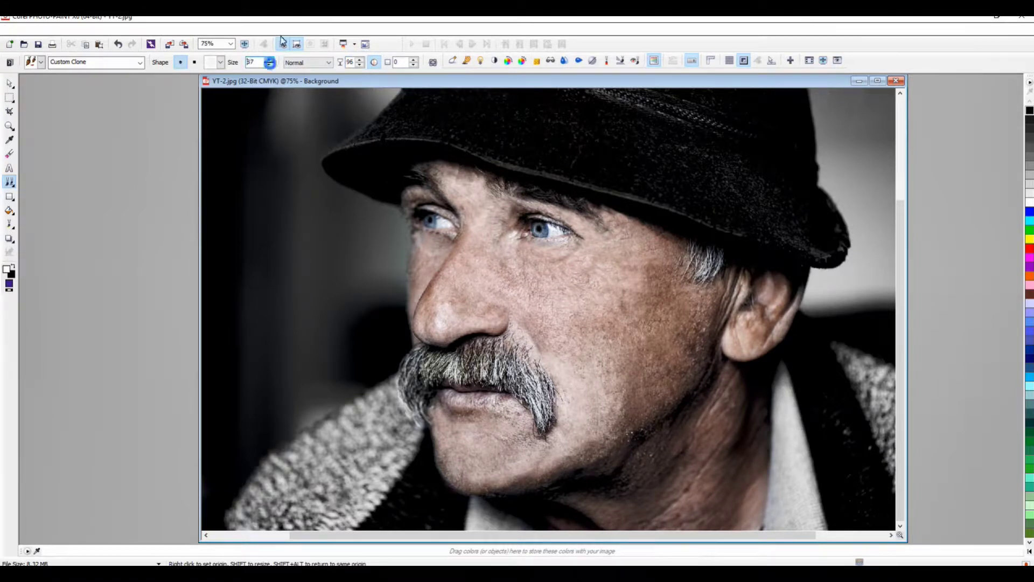
{"action": "right_click", "coordinate": [559, 307]}
{"action": "mouse_move", "coordinate": [628, 362]}
{"action": "left_mouse_down"}
{"action": "mouse_move", "coordinate": [624, 401]}
{"action": "mouse_move", "coordinate": [589, 362]}
{"action": "mouse_move", "coordinate": [616, 324]}
{"action": "mouse_move", "coordinate": [614, 302]}
{"action": "mouse_move", "coordinate": [652, 278]}
{"action": "mouse_move", "coordinate": [636, 314]}
{"action": "left_mouse_up"}
{"action": "mouse_move", "coordinate": [627, 357]}
{"action": "left_mouse_down"}
{"action": "mouse_move", "coordinate": [624, 371]}
{"action": "mouse_move", "coordinate": [614, 264]}
{"action": "left_mouse_up"}
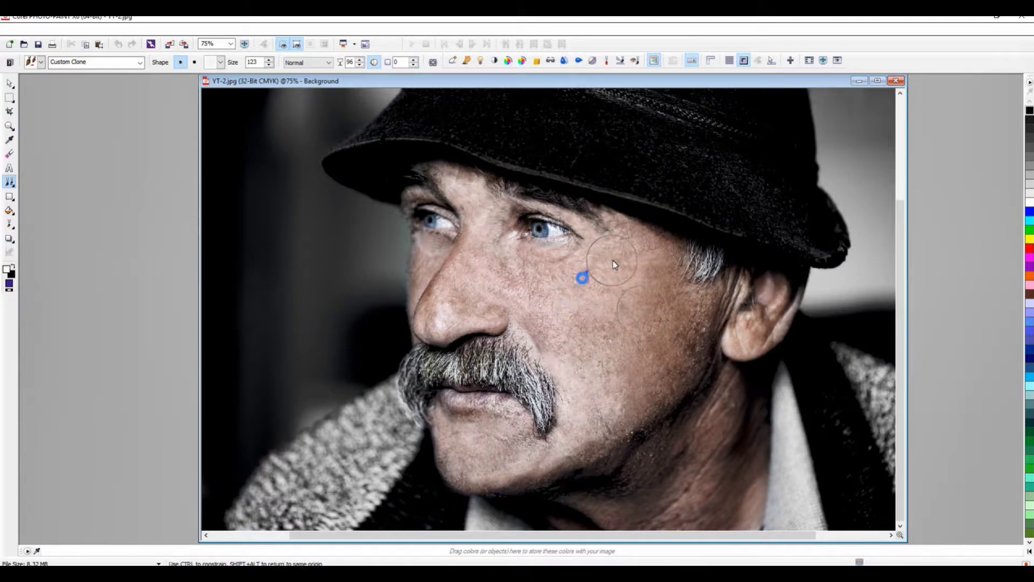
{"action": "left_click_drag", "start_coordinate": [614, 344], "coordinate": [593, 328]}
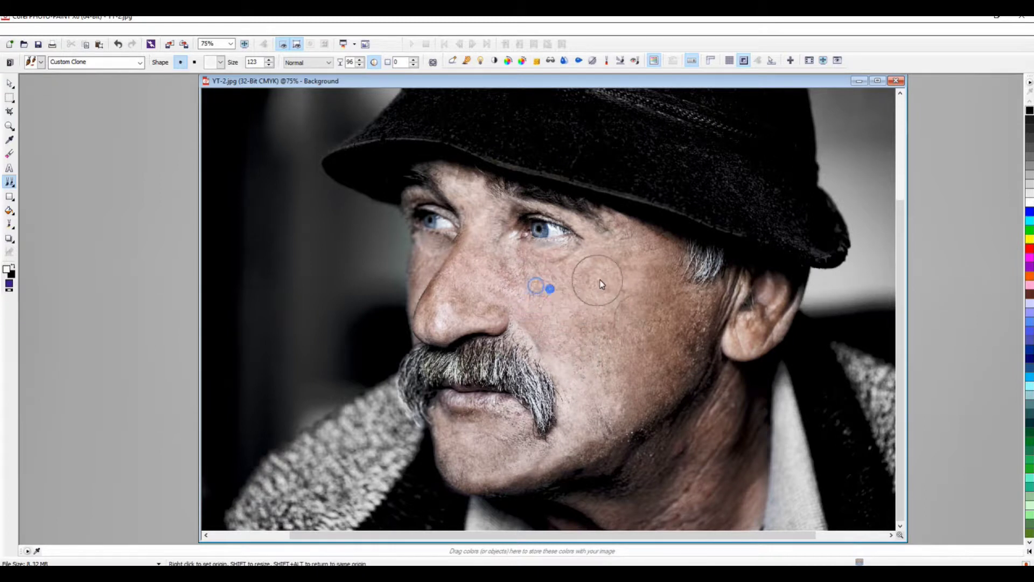
Resample the cheek and dab cloned skin over the lower cheek, jaw and chin.
{"action": "right_click", "coordinate": [581, 305]}
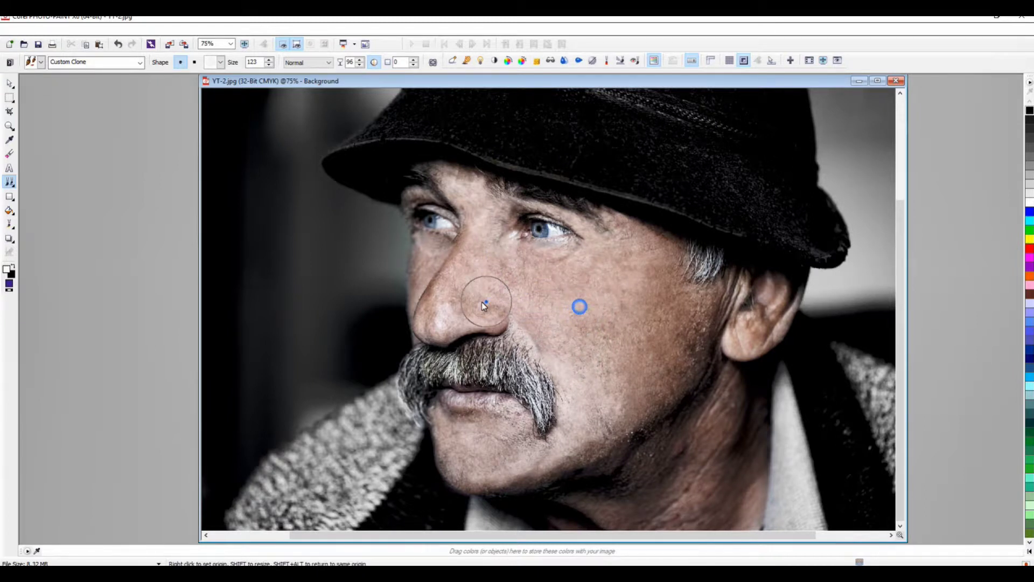
{"action": "right_click", "coordinate": [603, 332]}
{"action": "left_click_drag", "start_coordinate": [618, 368], "coordinate": [604, 441]}
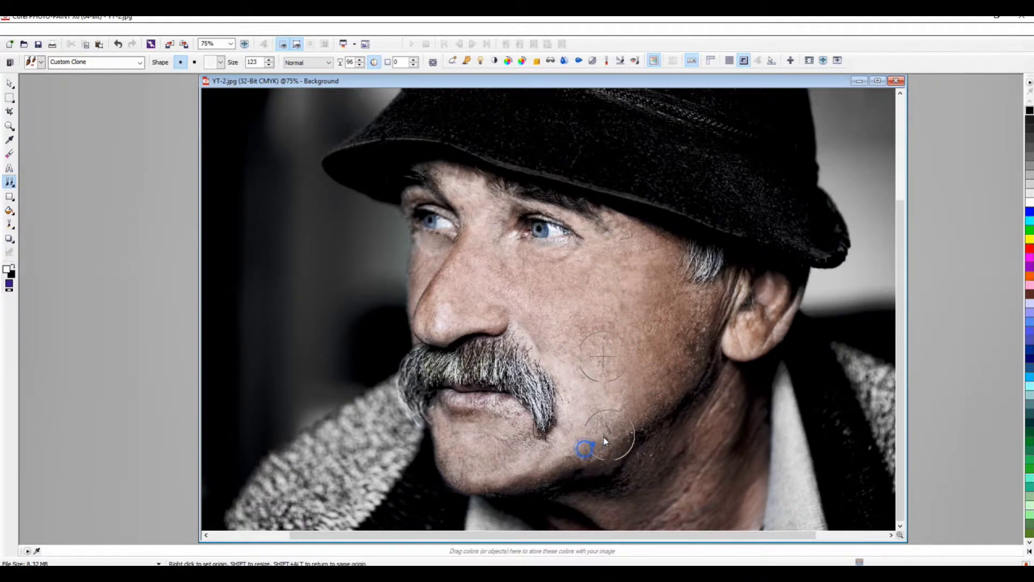
{"action": "right_click", "coordinate": [650, 291]}
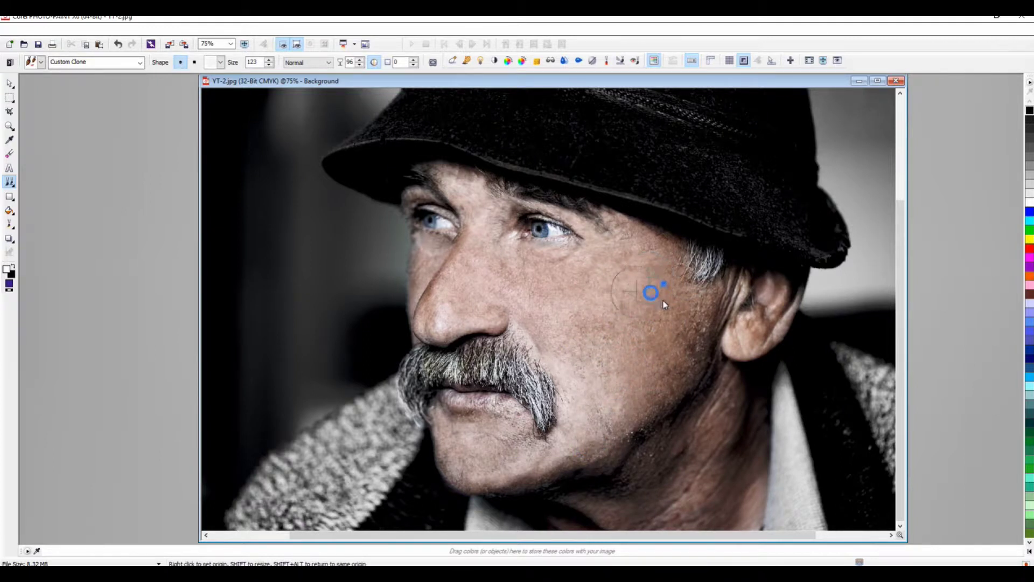
{"action": "left_click", "coordinate": [646, 353]}
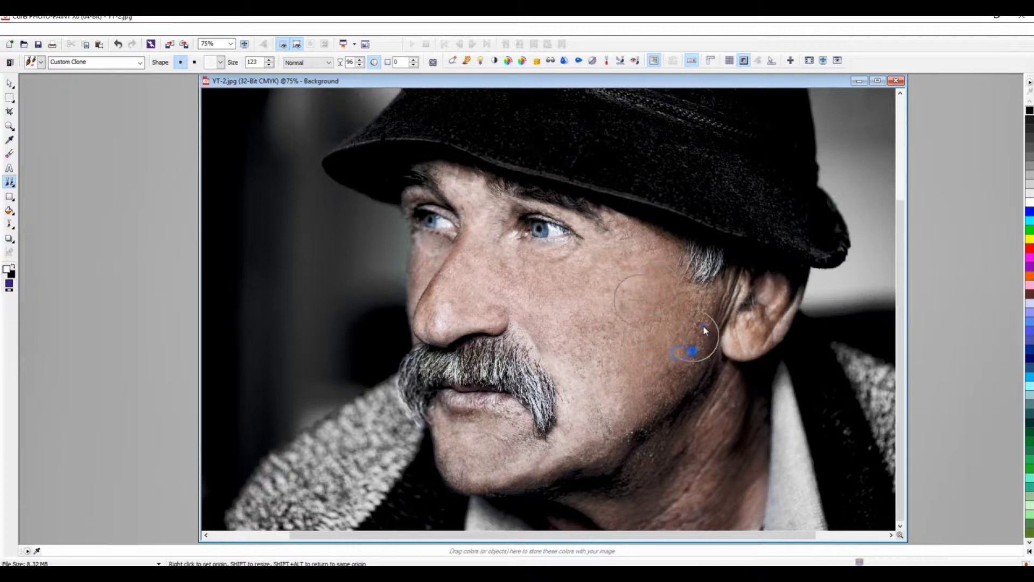
{"action": "left_click", "coordinate": [608, 422]}
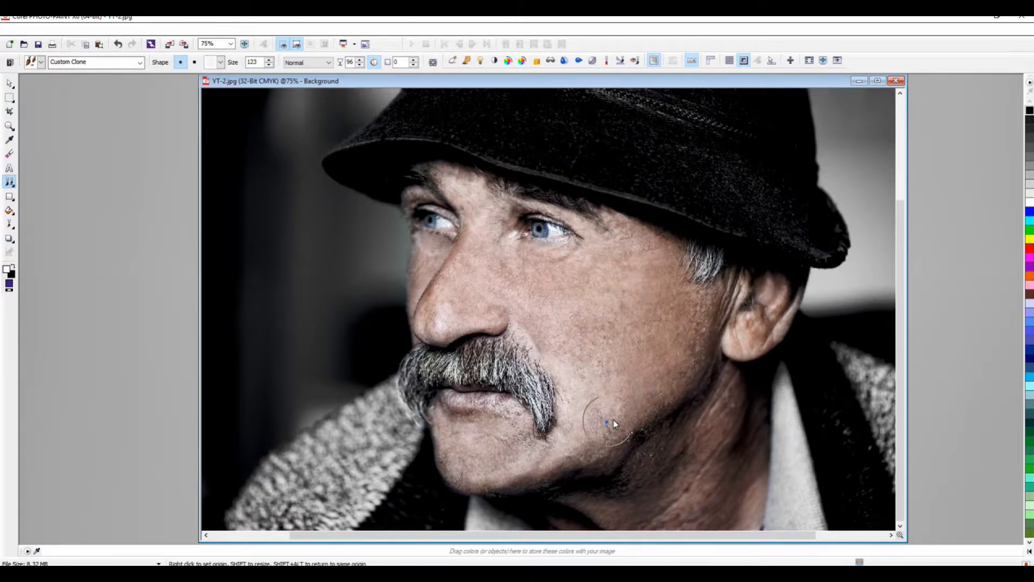
{"action": "left_click", "coordinate": [565, 450]}
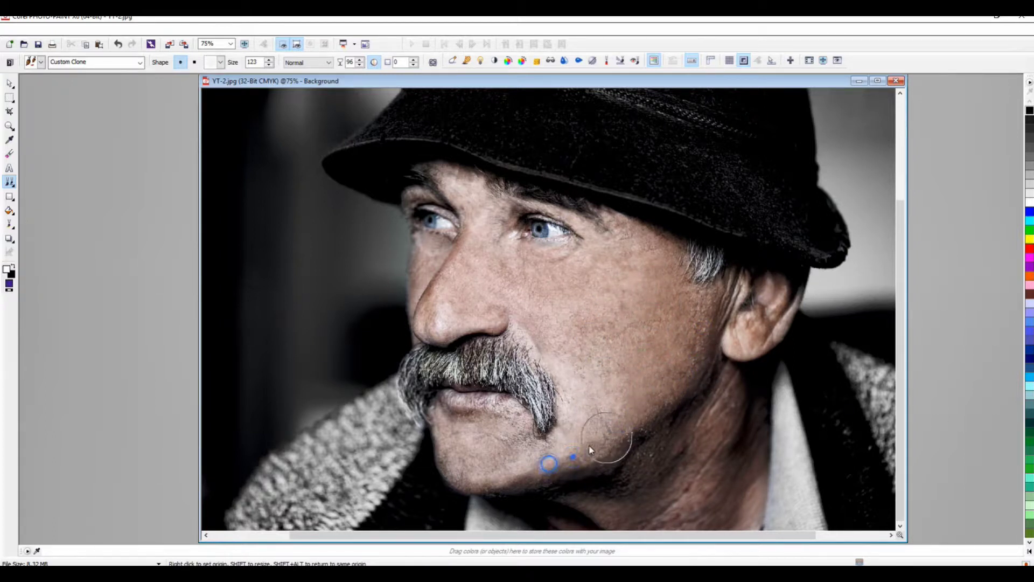
{"action": "left_click", "coordinate": [531, 457]}
{"action": "left_click", "coordinate": [626, 321]}
{"action": "left_click", "coordinate": [512, 434]}
{"action": "left_click", "coordinate": [495, 439]}
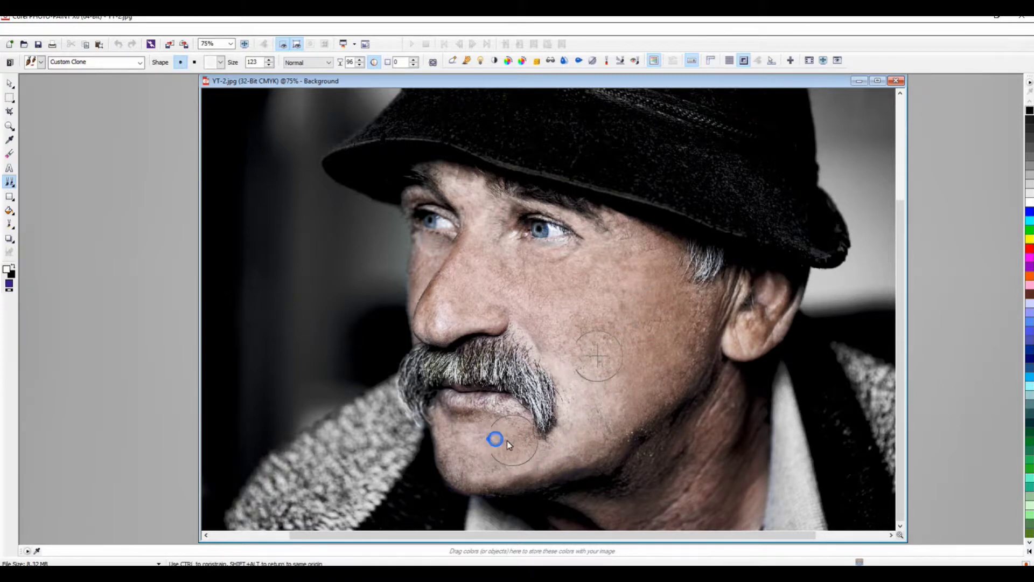
{"action": "left_click", "coordinate": [484, 462]}
{"action": "left_click", "coordinate": [611, 340]}
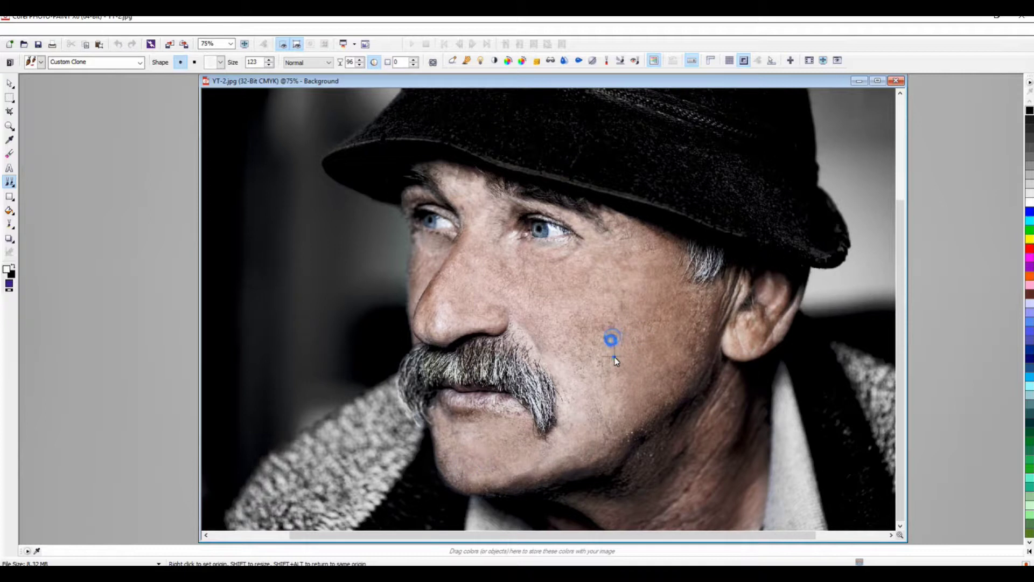
{"action": "left_click", "coordinate": [578, 318]}
Dab cloned skin repeatedly across the cheek and upper cheek.
{"action": "left_click", "coordinate": [598, 399]}
{"action": "left_click", "coordinate": [573, 324]}
{"action": "left_click", "coordinate": [586, 383]}
{"action": "left_click", "coordinate": [572, 328]}
{"action": "left_click", "coordinate": [609, 325]}
{"action": "left_click", "coordinate": [593, 376]}
{"action": "left_click", "coordinate": [542, 326]}
{"action": "left_click", "coordinate": [590, 300]}
{"action": "left_click", "coordinate": [607, 365]}
{"action": "left_click", "coordinate": [603, 290]}
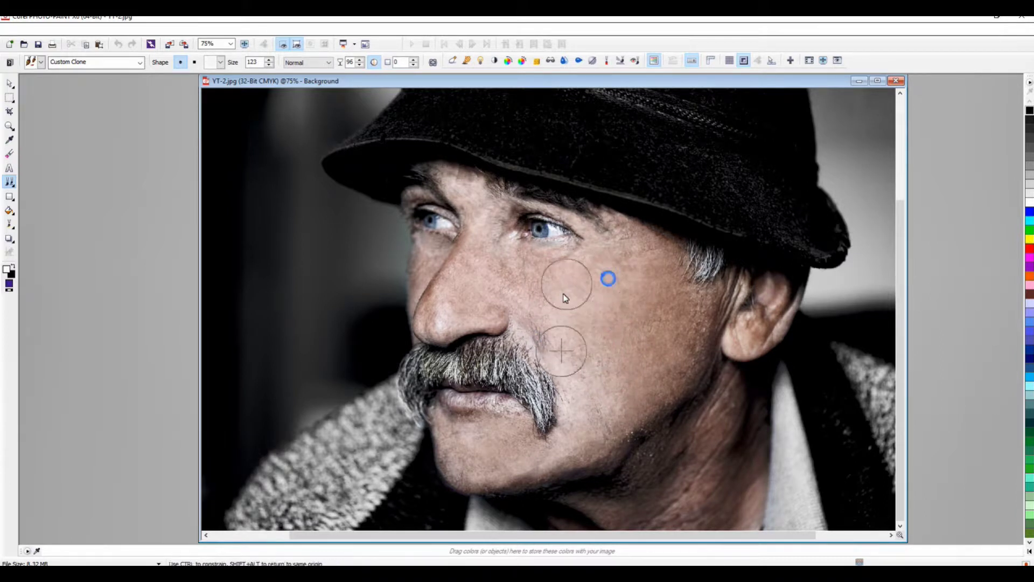
{"action": "left_click", "coordinate": [542, 335]}
Smooth the nose, nose bridge between the eyes and cheek beside the nose with clone dabs.
{"action": "left_click", "coordinate": [577, 376]}
{"action": "left_click", "coordinate": [538, 291]}
{"action": "left_click", "coordinate": [484, 265]}
{"action": "left_click", "coordinate": [490, 249]}
{"action": "left_click", "coordinate": [582, 325]}
{"action": "left_click", "coordinate": [483, 268]}
{"action": "left_click", "coordinate": [442, 305]}
{"action": "left_click", "coordinate": [477, 305]}
{"action": "left_click", "coordinate": [473, 286]}
{"action": "left_click", "coordinate": [431, 312]}
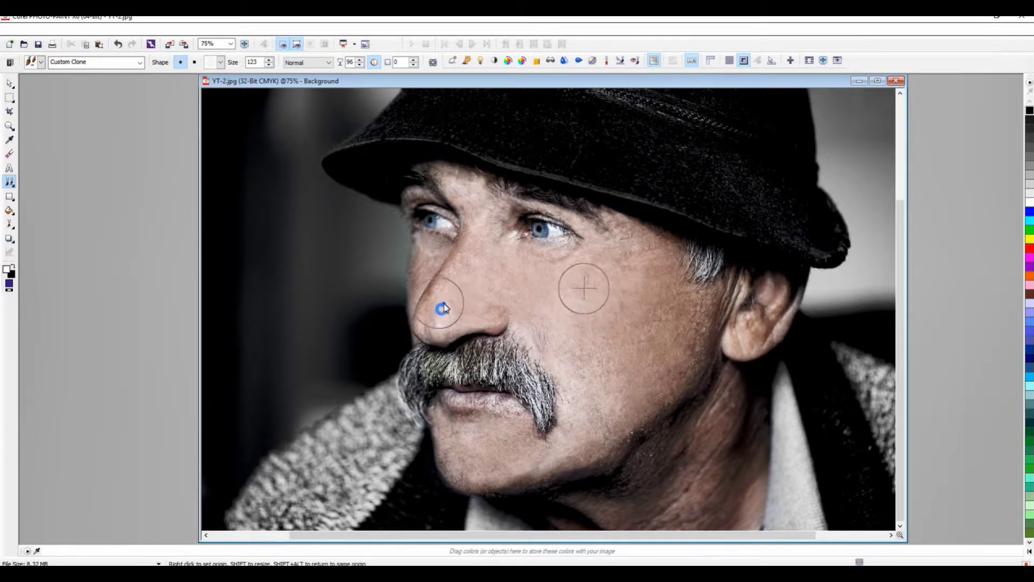
{"action": "left_click", "coordinate": [464, 282]}
{"action": "left_click", "coordinate": [538, 302]}
{"action": "left_click", "coordinate": [473, 254]}
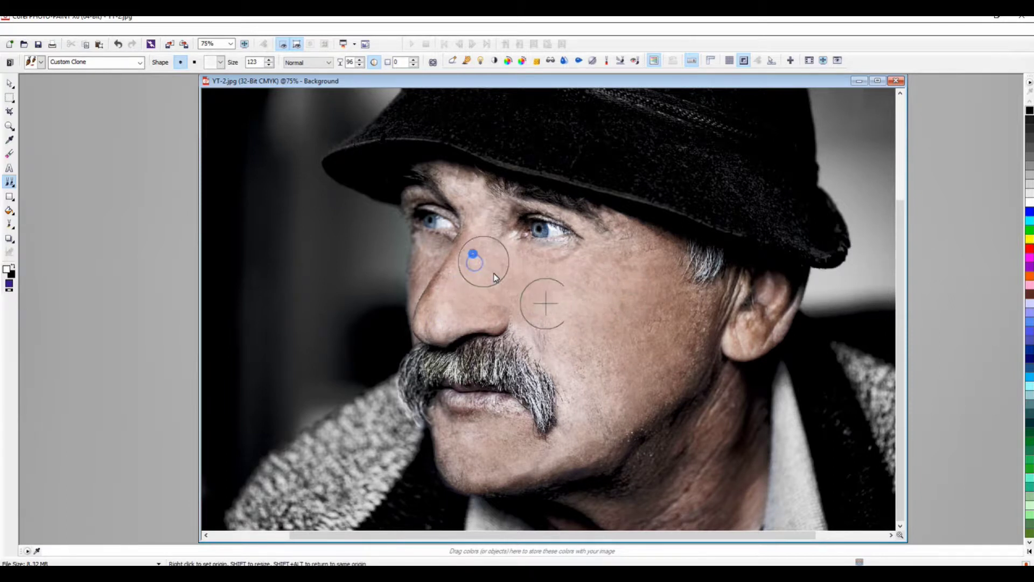
{"action": "left_click", "coordinate": [478, 206]}
{"action": "left_click", "coordinate": [556, 293]}
{"action": "left_click", "coordinate": [533, 313]}
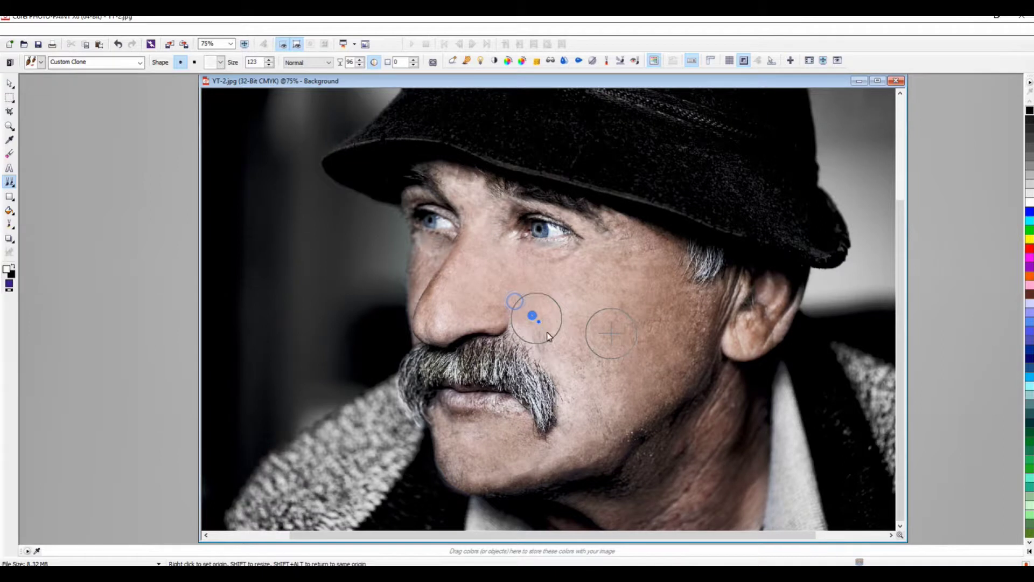
{"action": "left_click", "coordinate": [585, 312]}
{"action": "left_click", "coordinate": [564, 307]}
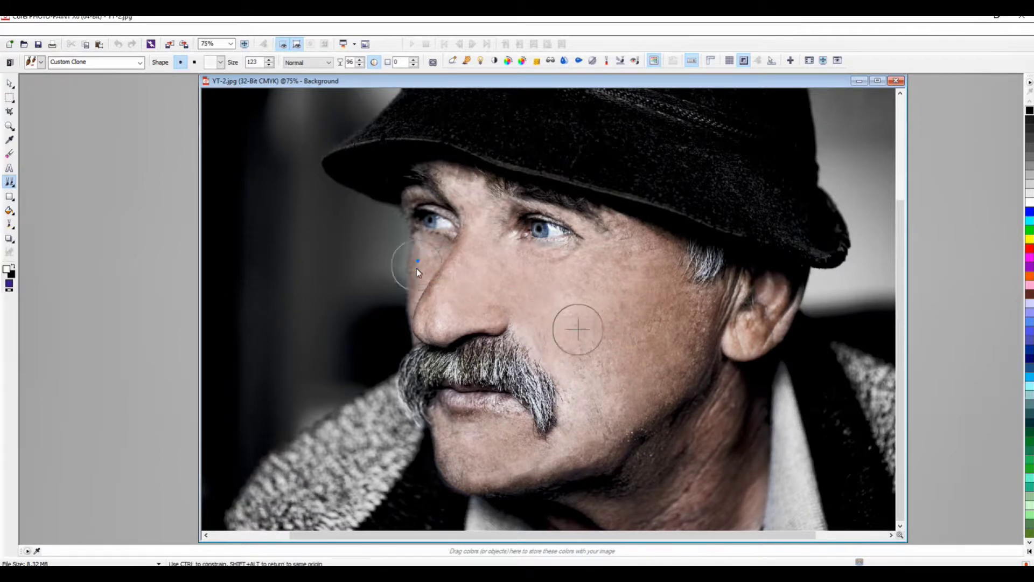
Sample skin beside the eye and dab clones over the temple and cheek.
{"action": "right_click", "coordinate": [379, 263]}
{"action": "left_click", "coordinate": [391, 267]}
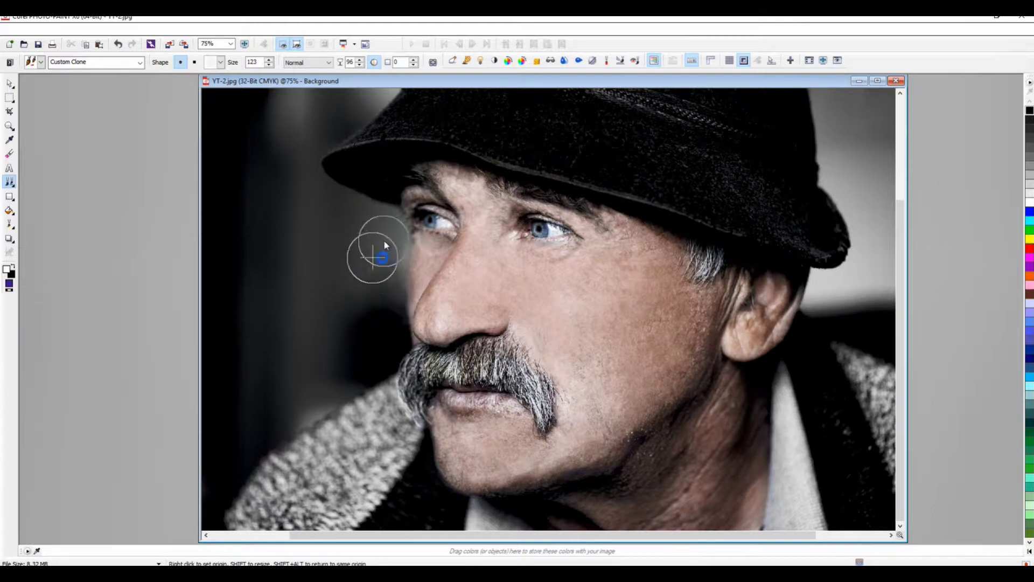
{"action": "right_click", "coordinate": [585, 319]}
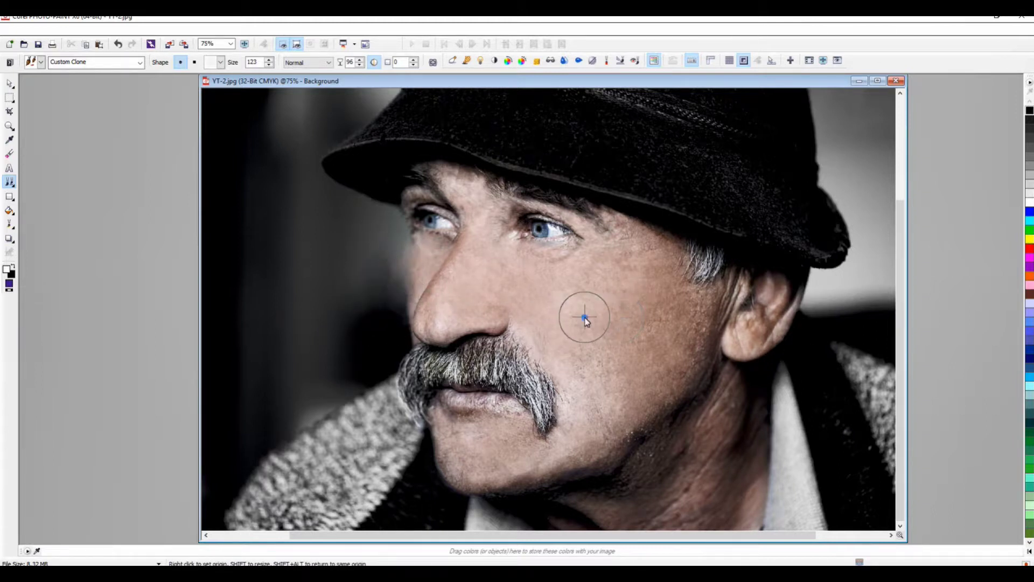
{"action": "left_click", "coordinate": [385, 273]}
{"action": "left_click", "coordinate": [580, 294]}
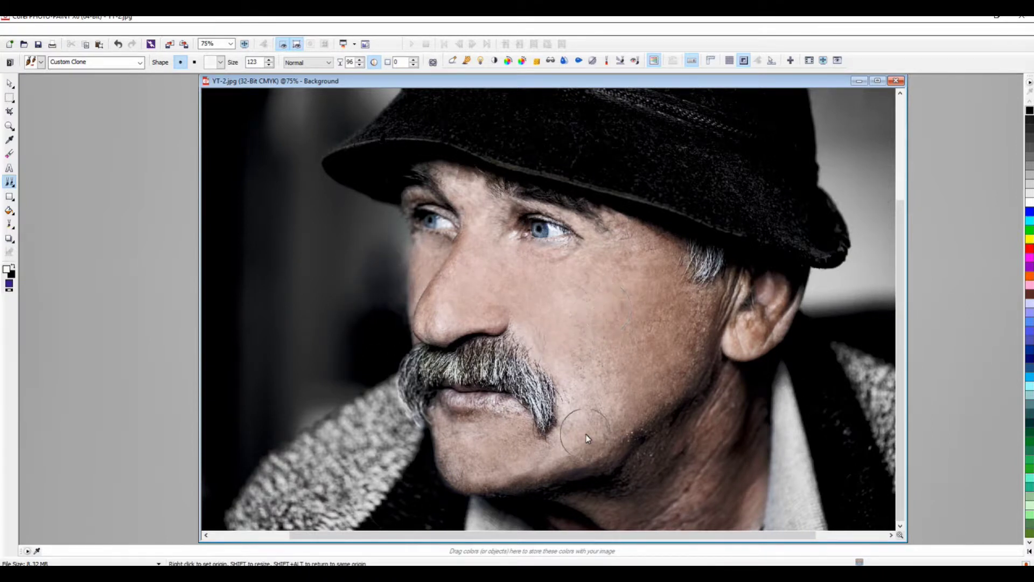
Add cloned skin patches across the chin.
{"action": "left_click", "coordinate": [461, 468]}
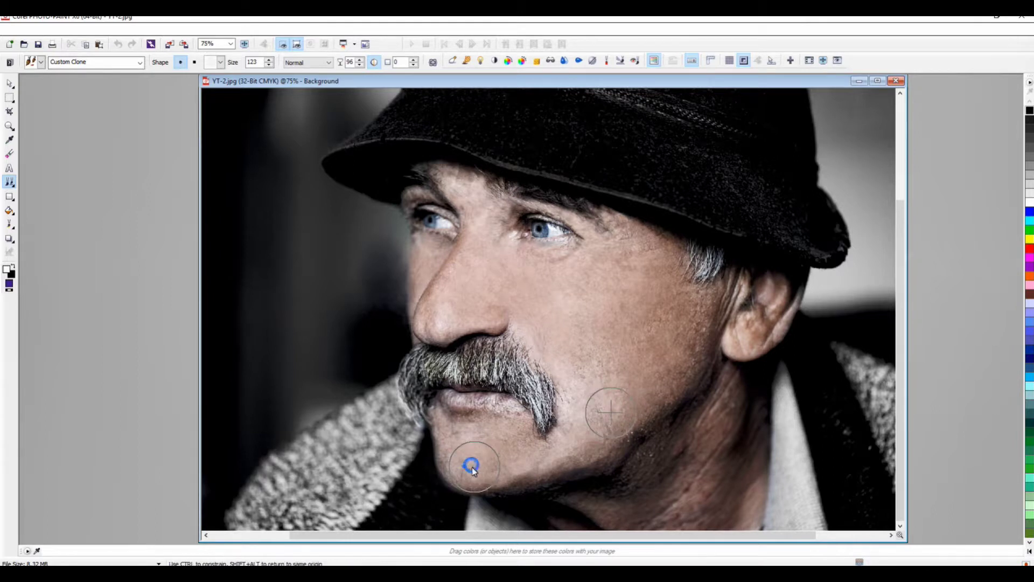
{"action": "left_click", "coordinate": [474, 477]}
{"action": "left_click", "coordinate": [529, 470]}
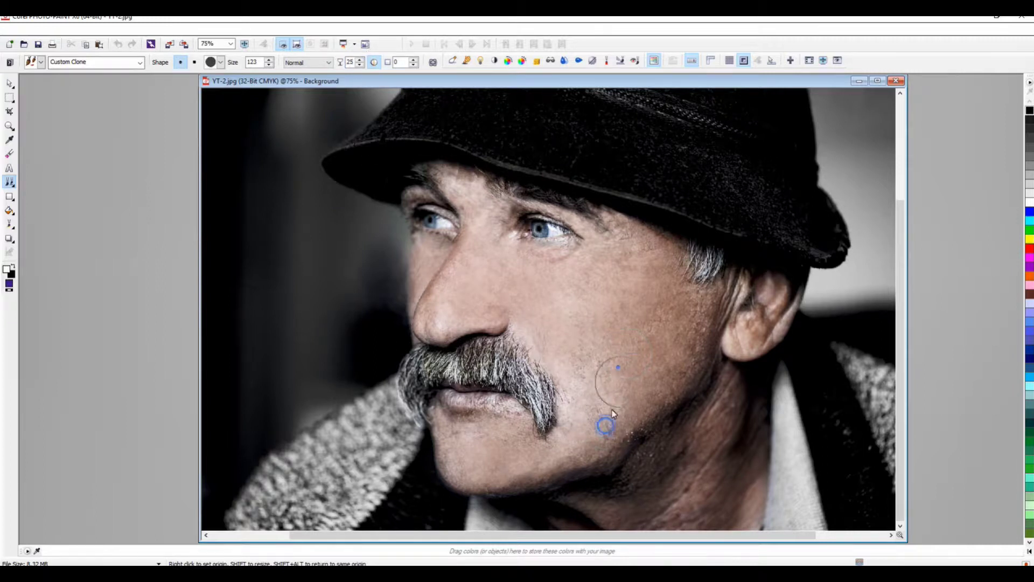
{"action": "left_click", "coordinate": [521, 467]}
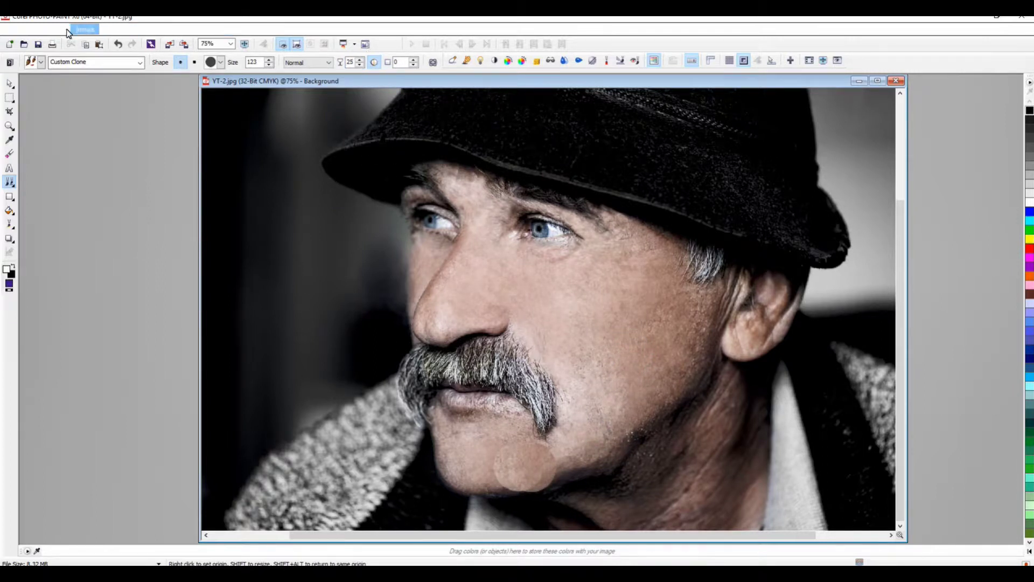
Undo the chin clone patch and set new clone sources on smooth cheek and jaw skin.
{"action": "left_click", "coordinate": [116, 44]}
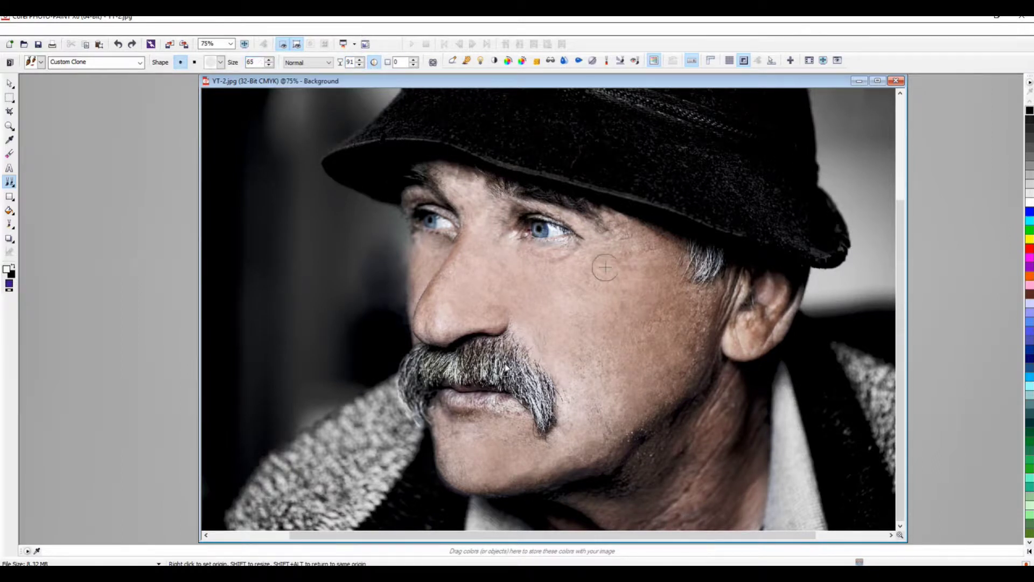
{"action": "left_click", "coordinate": [504, 480]}
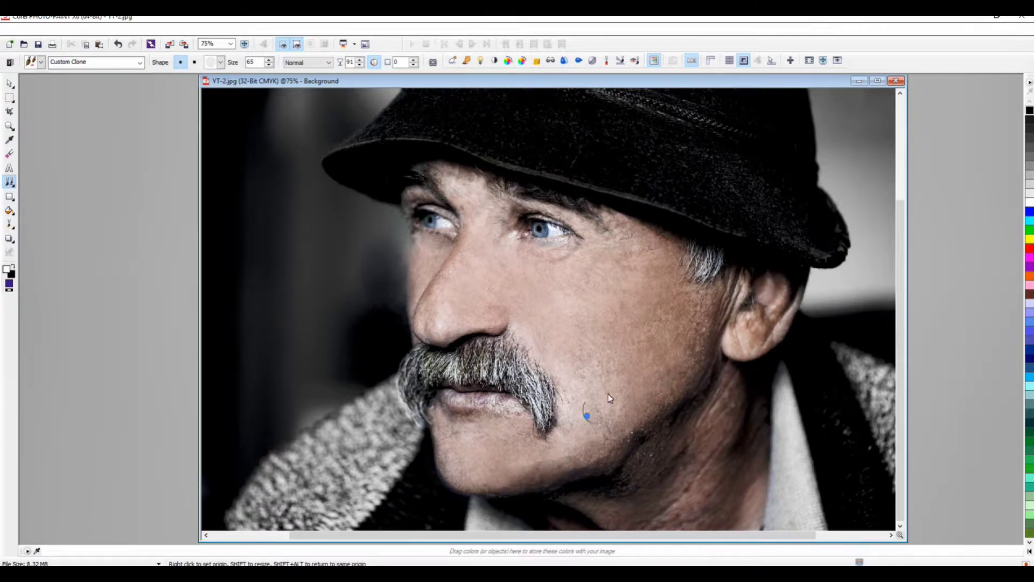
{"action": "right_click", "coordinate": [607, 454]}
{"action": "right_click", "coordinate": [610, 483]}
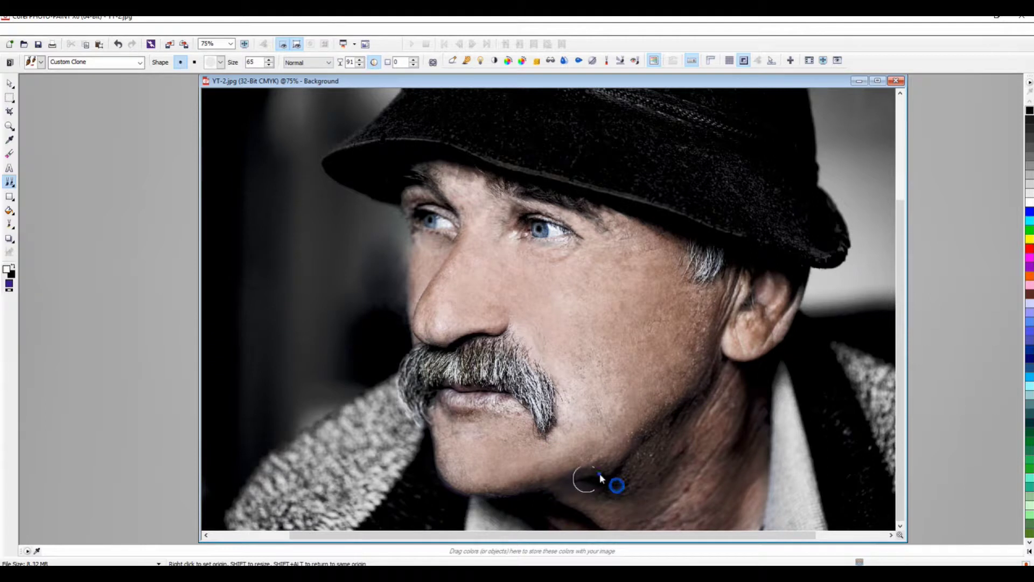
{"action": "right_click", "coordinate": [656, 449]}
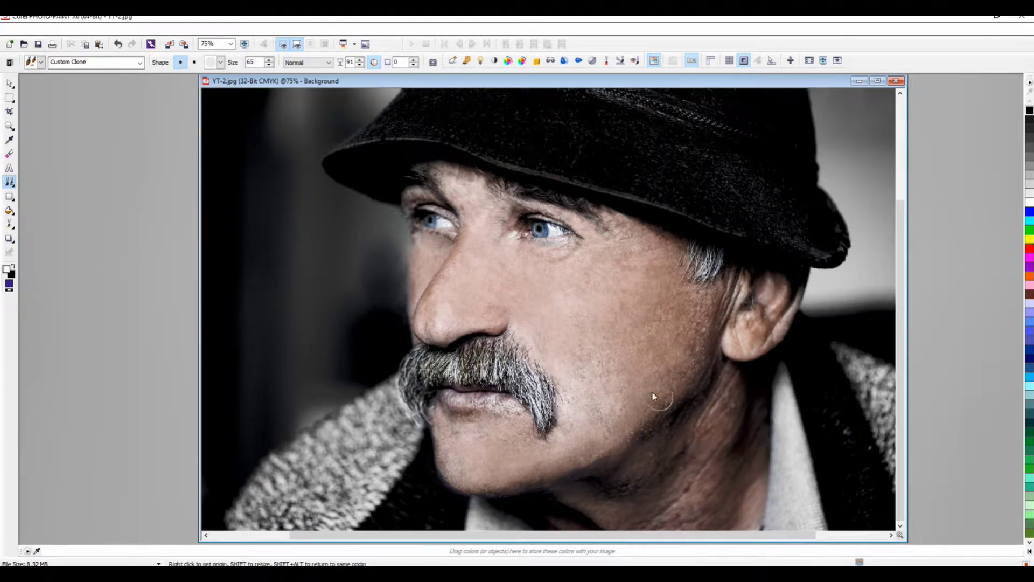
{"action": "right_click", "coordinate": [700, 454]}
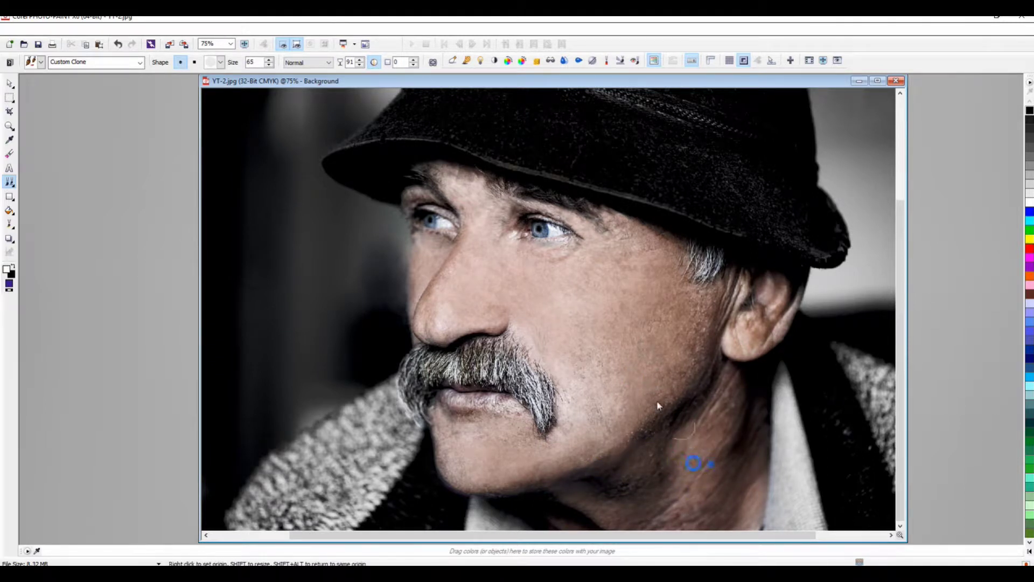
{"action": "right_click", "coordinate": [719, 424]}
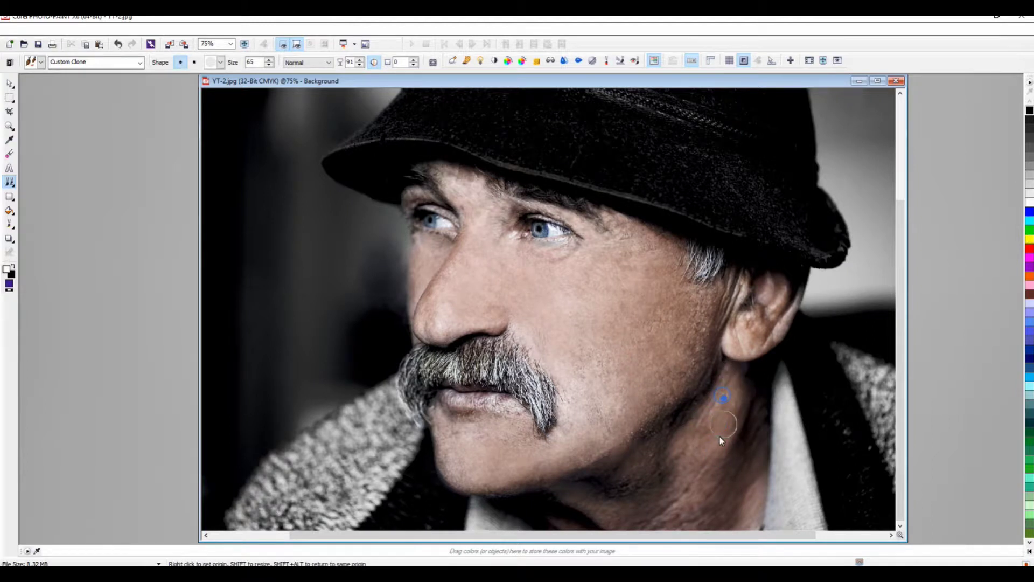
Paint size-65 cloned skin over the jaw wrinkles, then dab cloned texture on the mustache.
{"action": "left_click", "coordinate": [676, 518]}
{"action": "right_click", "coordinate": [703, 443]}
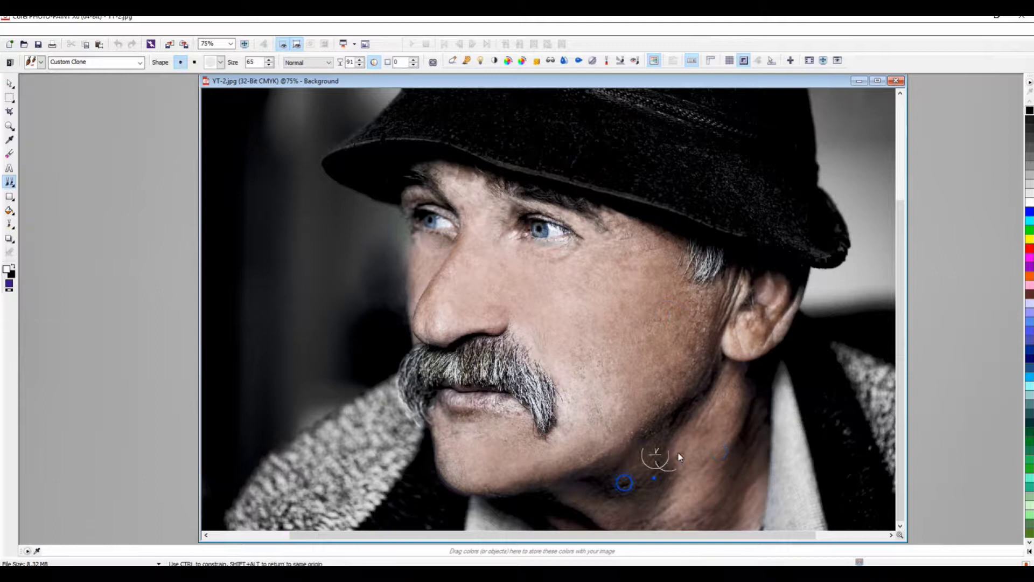
{"action": "left_click", "coordinate": [644, 517]}
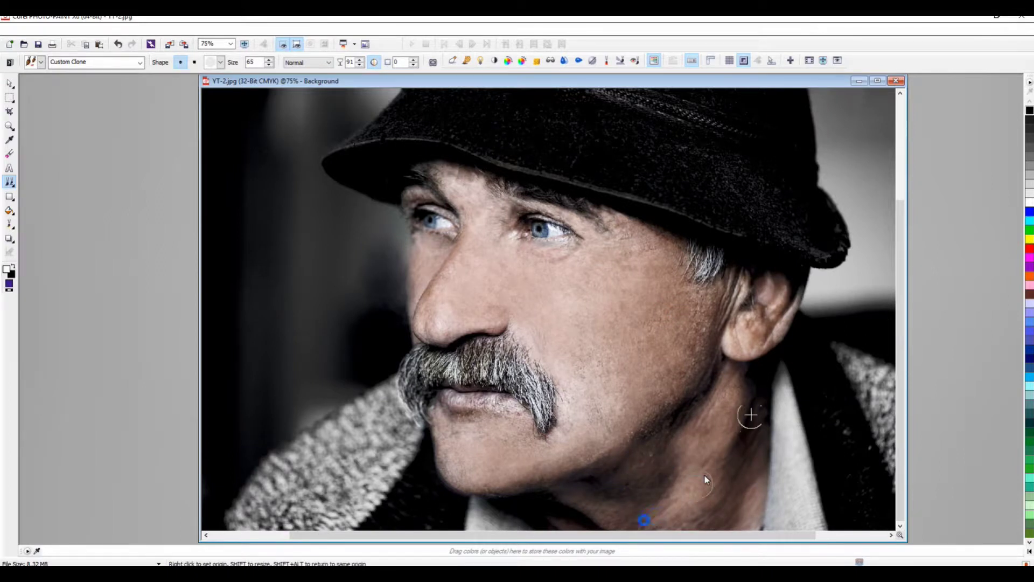
{"action": "mouse_move", "coordinate": [680, 510]}
{"action": "left_mouse_down"}
{"action": "mouse_move", "coordinate": [702, 482]}
{"action": "mouse_move", "coordinate": [677, 453]}
{"action": "mouse_move", "coordinate": [752, 509]}
{"action": "left_mouse_up"}
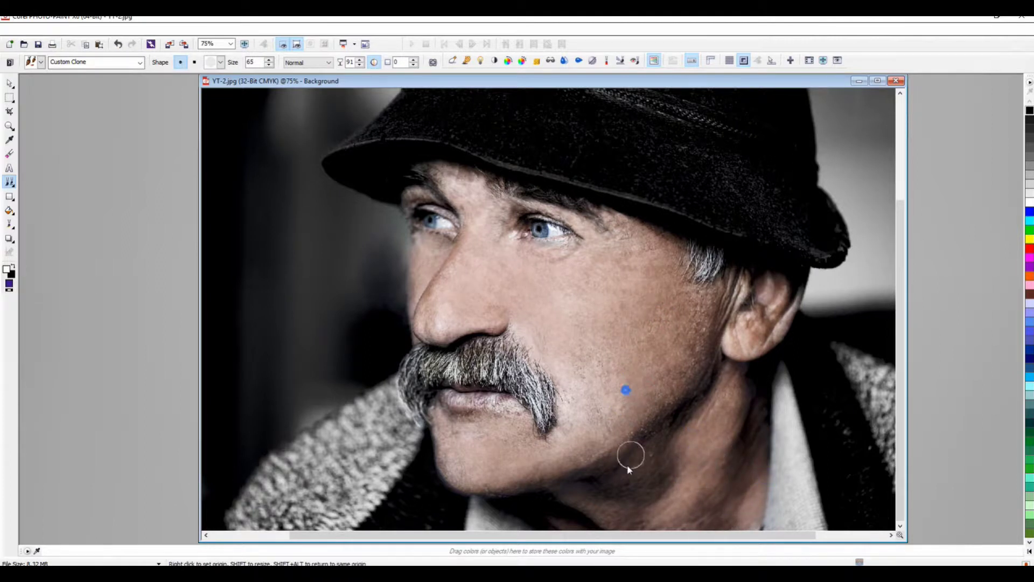
{"action": "left_click_drag", "start_coordinate": [624, 524], "coordinate": [642, 477]}
{"action": "left_click_drag", "start_coordinate": [580, 499], "coordinate": [641, 415]}
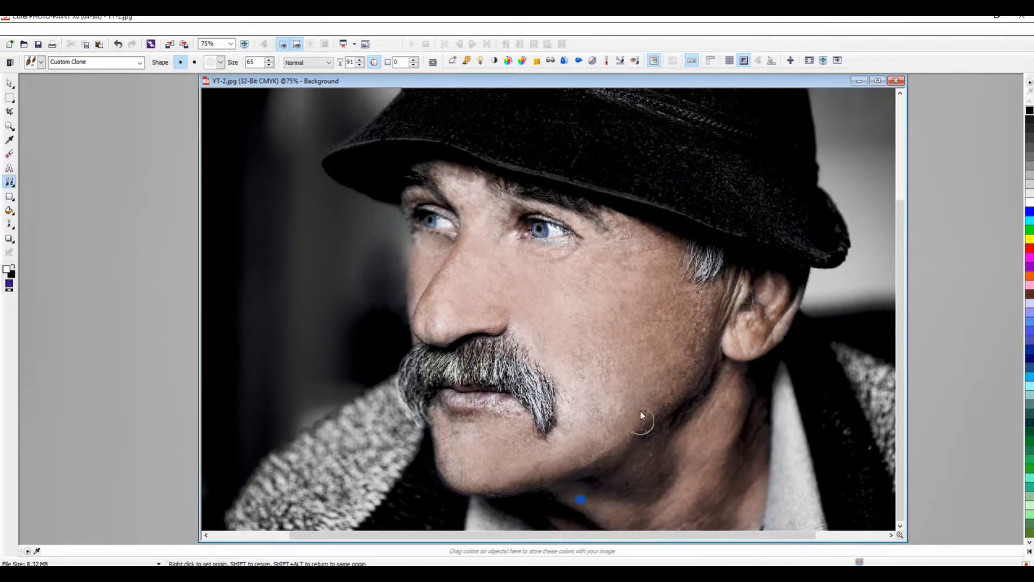
{"action": "left_click_drag", "start_coordinate": [651, 452], "coordinate": [699, 439]}
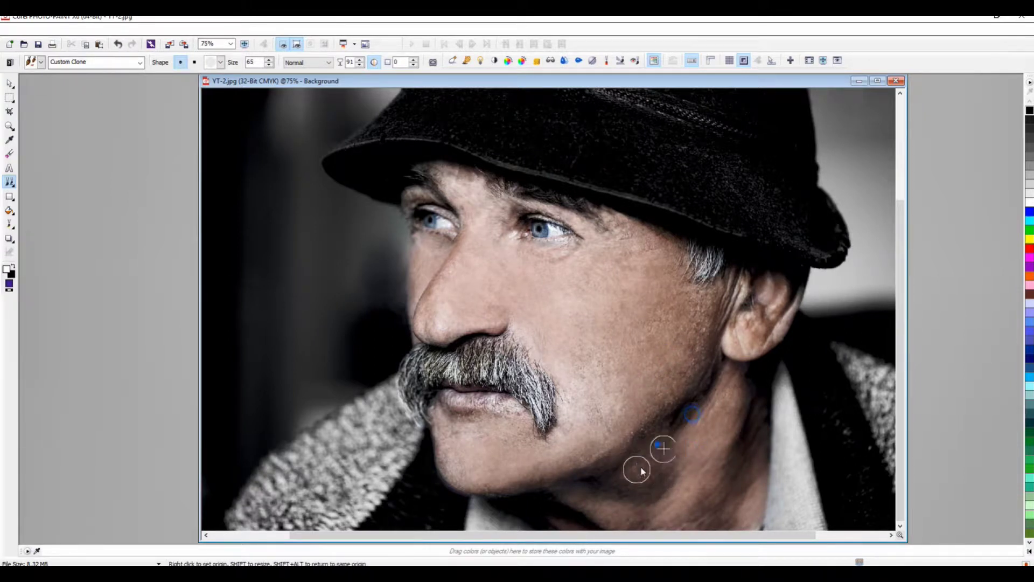
{"action": "left_click_drag", "start_coordinate": [657, 484], "coordinate": [726, 474]}
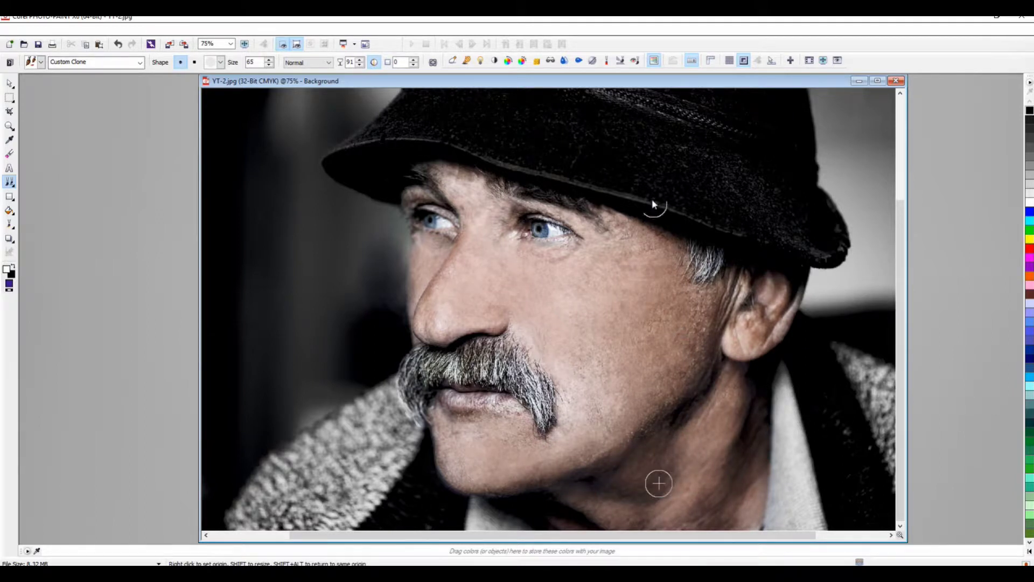
{"action": "left_click", "coordinate": [490, 366]}
{"action": "left_click_drag", "start_coordinate": [464, 374], "coordinate": [506, 379]}
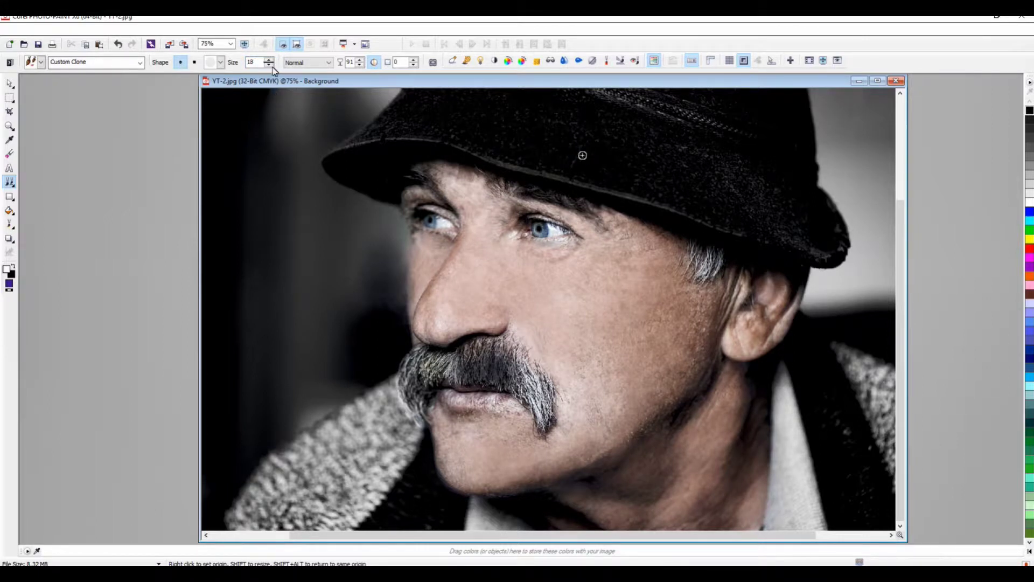
Clone dark hat texture across the mustache, from under the nose to its left tip.
{"action": "mouse_move", "coordinate": [513, 389]}
{"action": "left_mouse_down"}
{"action": "mouse_move", "coordinate": [548, 427]}
{"action": "mouse_move", "coordinate": [523, 391]}
{"action": "mouse_move", "coordinate": [544, 437]}
{"action": "mouse_move", "coordinate": [541, 377]}
{"action": "mouse_move", "coordinate": [539, 396]}
{"action": "mouse_move", "coordinate": [525, 372]}
{"action": "mouse_move", "coordinate": [502, 364]}
{"action": "mouse_move", "coordinate": [511, 364]}
{"action": "left_mouse_up"}
{"action": "right_click", "coordinate": [637, 207]}
{"action": "left_click_drag", "start_coordinate": [453, 377], "coordinate": [452, 370]}
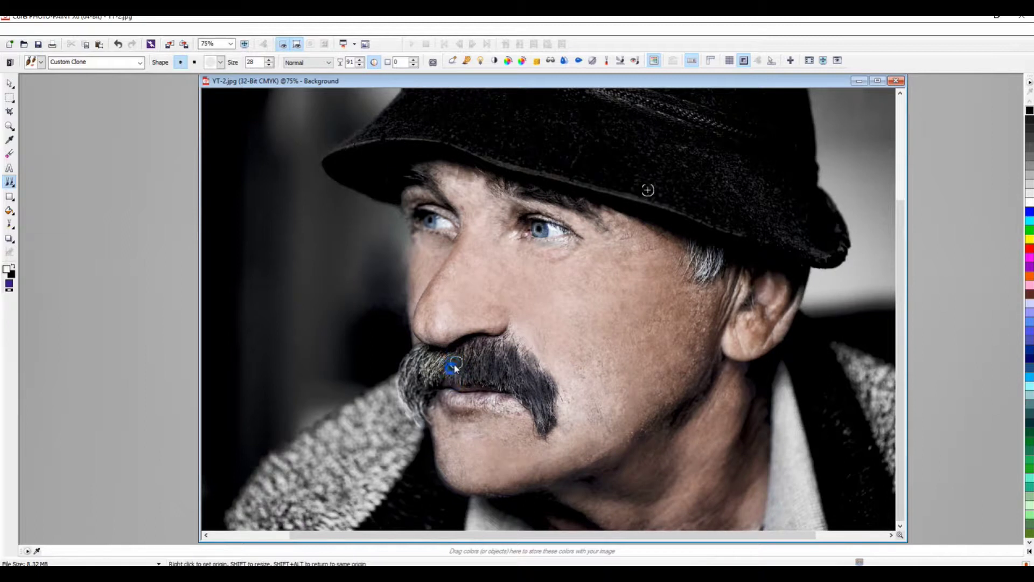
{"action": "mouse_move", "coordinate": [436, 371]}
{"action": "left_mouse_down"}
{"action": "mouse_move", "coordinate": [419, 372]}
{"action": "mouse_move", "coordinate": [447, 363]}
{"action": "mouse_move", "coordinate": [503, 379]}
{"action": "left_mouse_up"}
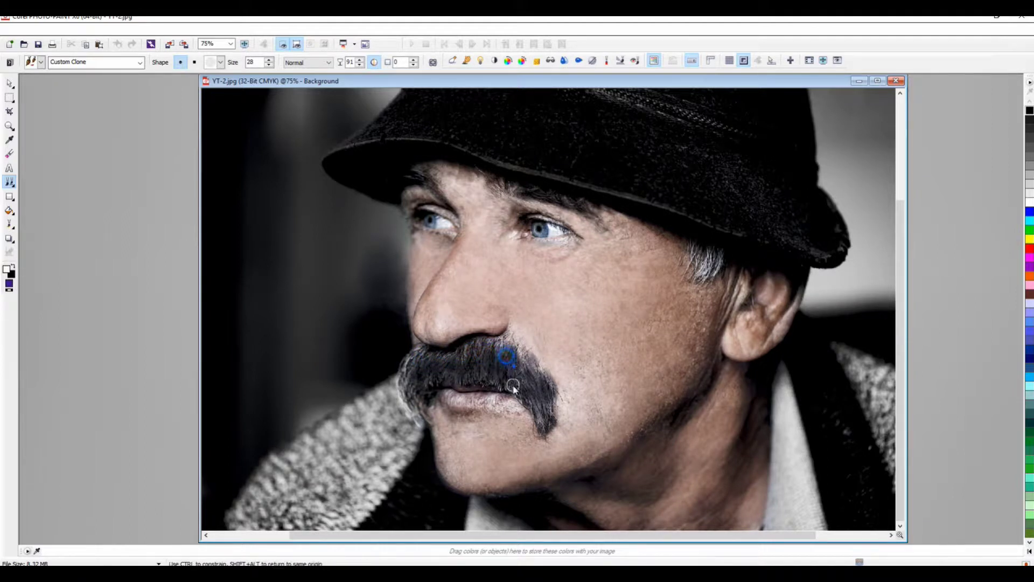
{"action": "mouse_move", "coordinate": [503, 379]}
{"action": "left_mouse_down"}
{"action": "mouse_move", "coordinate": [456, 377]}
{"action": "mouse_move", "coordinate": [477, 360]}
{"action": "left_mouse_up"}
Reset the hat source, undo a stray stroke, and darken the mustache's left and right edges.
{"action": "right_click", "coordinate": [620, 153]}
{"action": "key", "text": "ctrl+z"}
{"action": "left_click_drag", "start_coordinate": [418, 354], "coordinate": [422, 352]}
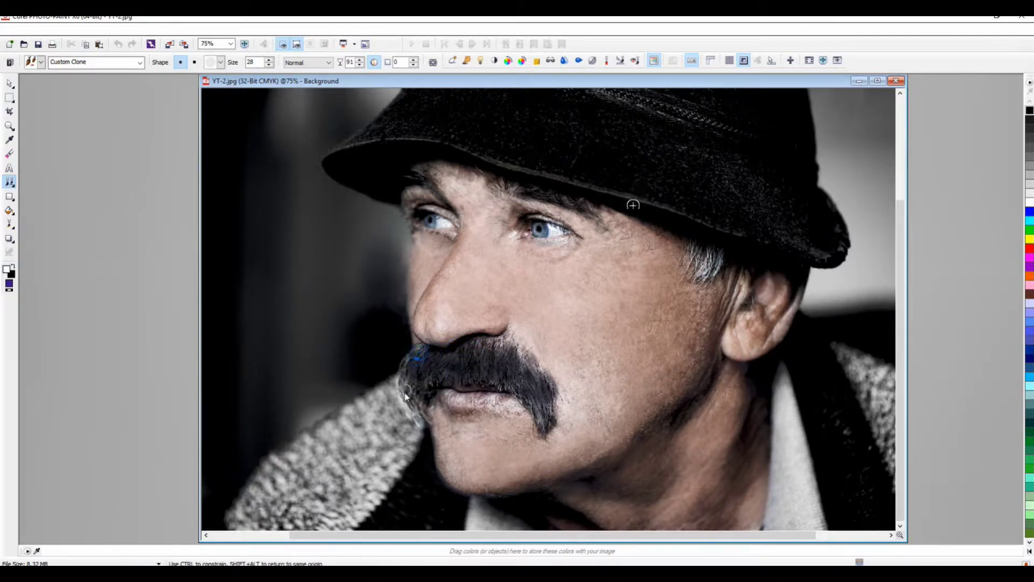
{"action": "right_click", "coordinate": [415, 362]}
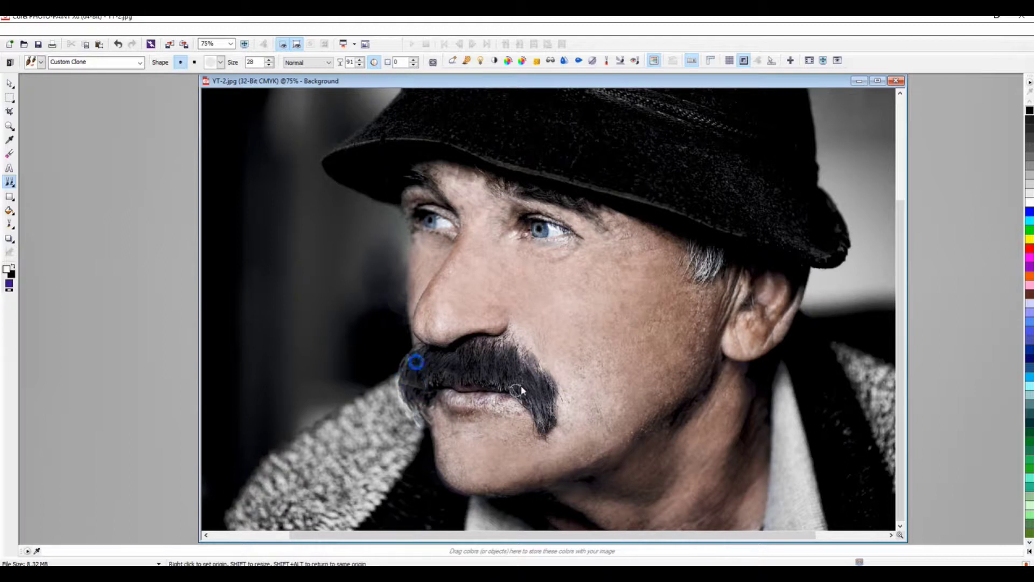
{"action": "mouse_move", "coordinate": [535, 412]}
{"action": "left_mouse_down"}
{"action": "mouse_move", "coordinate": [531, 393]}
{"action": "mouse_move", "coordinate": [503, 376]}
{"action": "left_mouse_up"}
Airbrush pink along the lower lip using the Custom Airbrush and a pink swatch.
{"action": "left_click", "coordinate": [12, 225]}
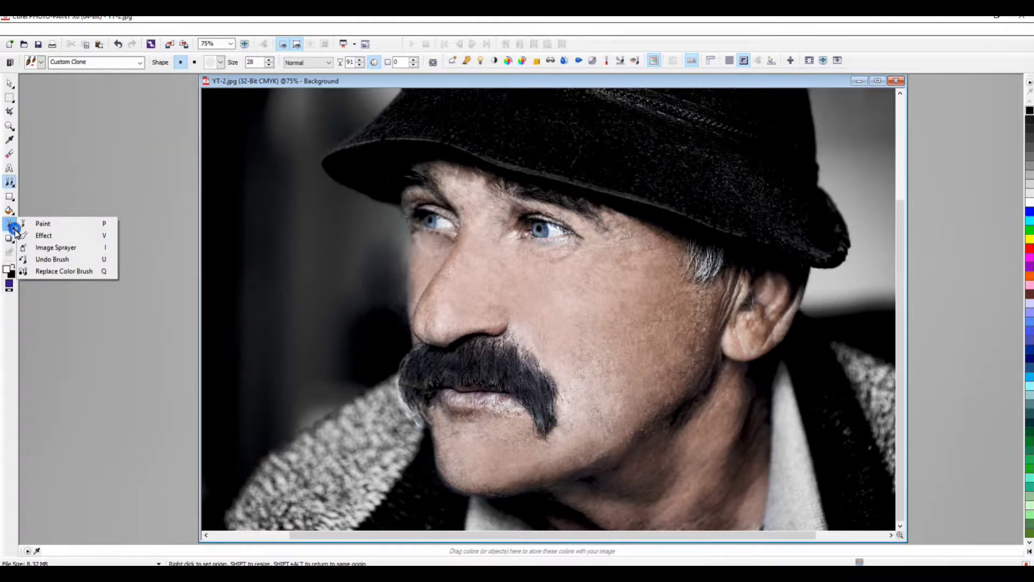
{"action": "left_click", "coordinate": [24, 223]}
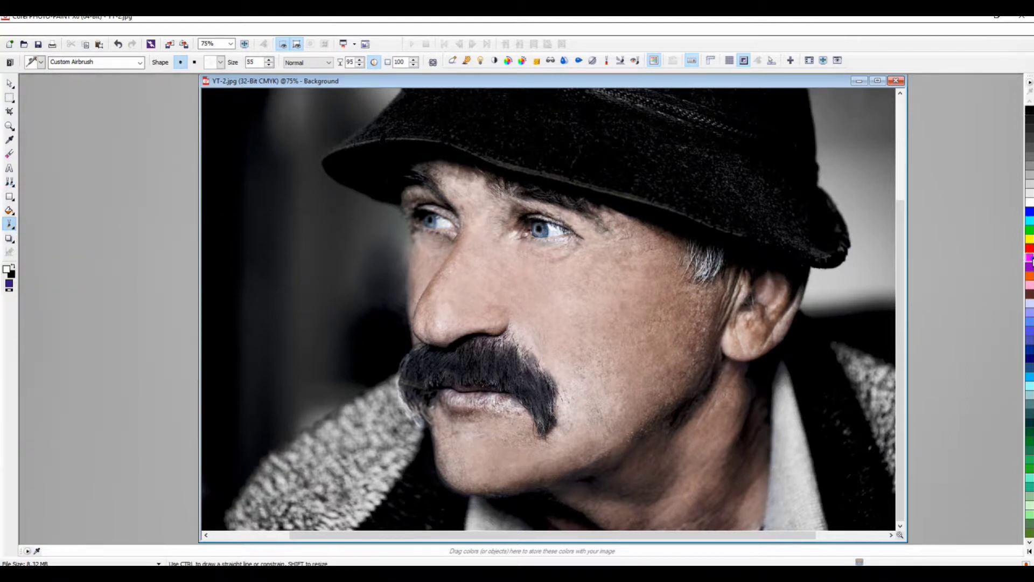
{"action": "left_click", "coordinate": [1030, 285]}
{"action": "mouse_move", "coordinate": [488, 405]}
{"action": "left_mouse_down"}
{"action": "mouse_move", "coordinate": [467, 406]}
{"action": "mouse_move", "coordinate": [514, 410]}
{"action": "left_mouse_up"}
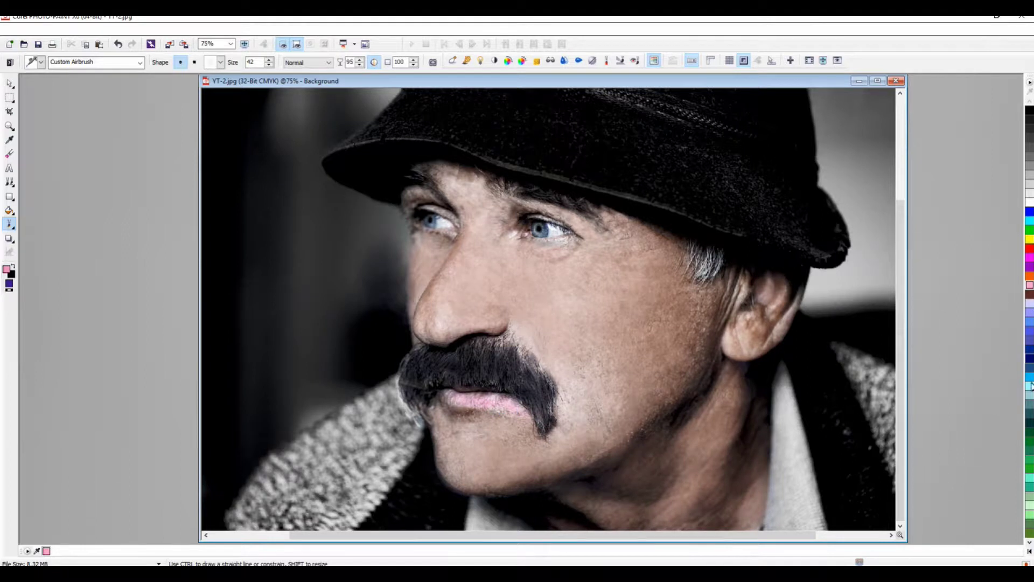
{"action": "left_click", "coordinate": [1029, 542]}
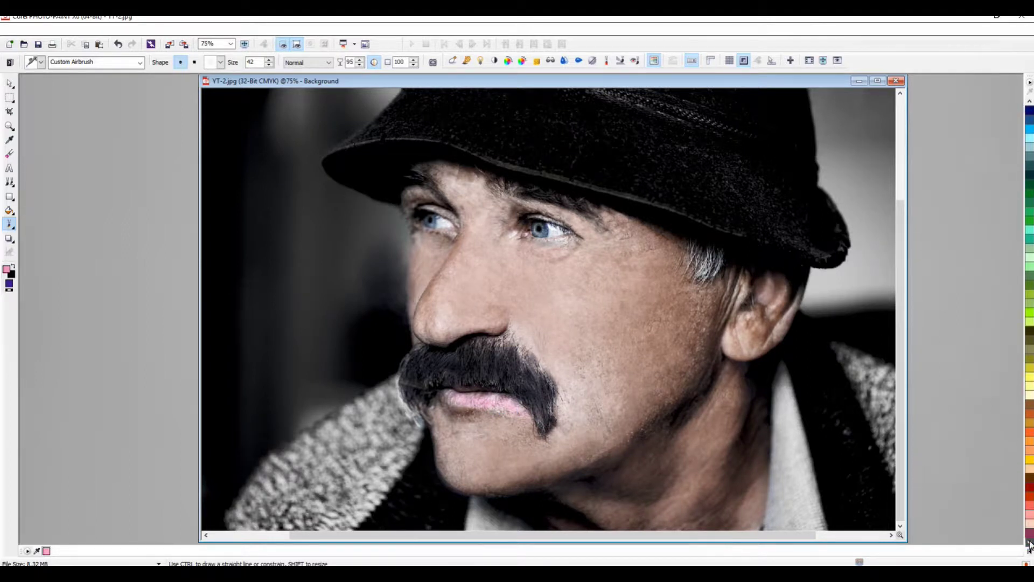
{"action": "mouse_move", "coordinate": [533, 414]}
{"action": "left_mouse_down"}
{"action": "mouse_move", "coordinate": [466, 398]}
{"action": "mouse_move", "coordinate": [514, 412]}
{"action": "left_mouse_up"}
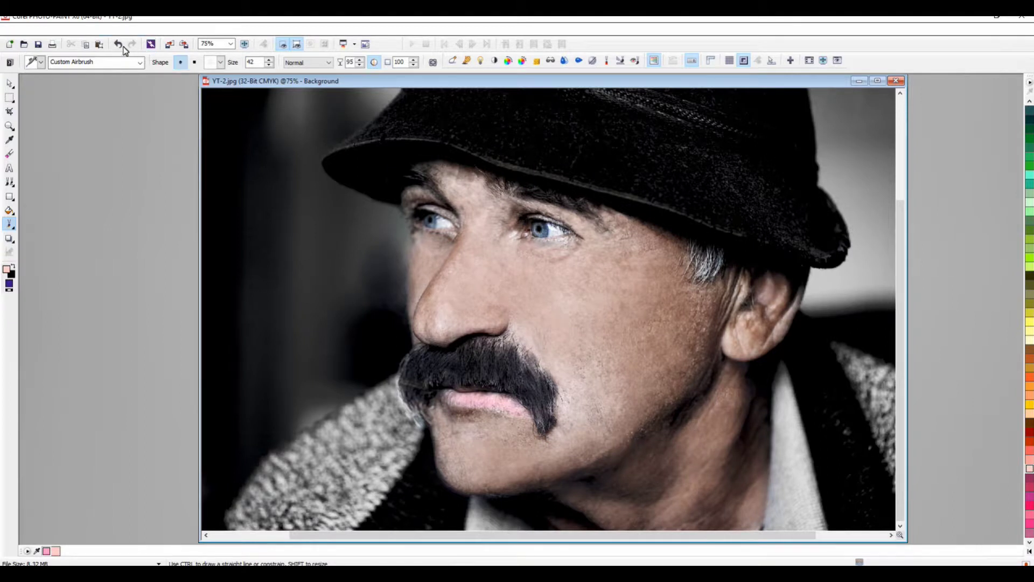
Load the Custom Clone preset with a textured size-50 tip, then undo the last lip stroke.
{"action": "left_click", "coordinate": [140, 63]}
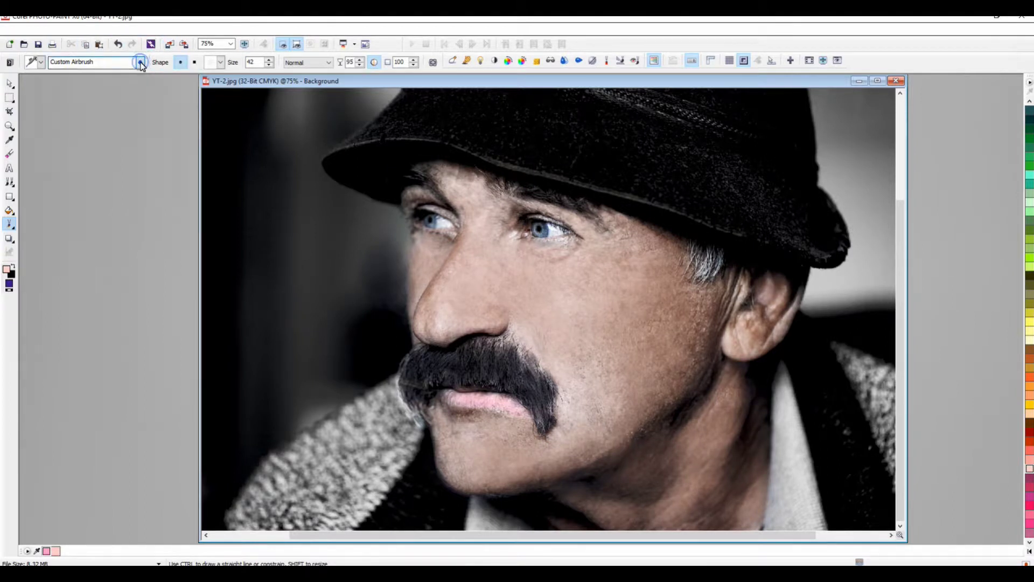
{"action": "left_click", "coordinate": [10, 182]}
{"action": "left_click", "coordinate": [139, 62]}
{"action": "left_click", "coordinate": [219, 62]}
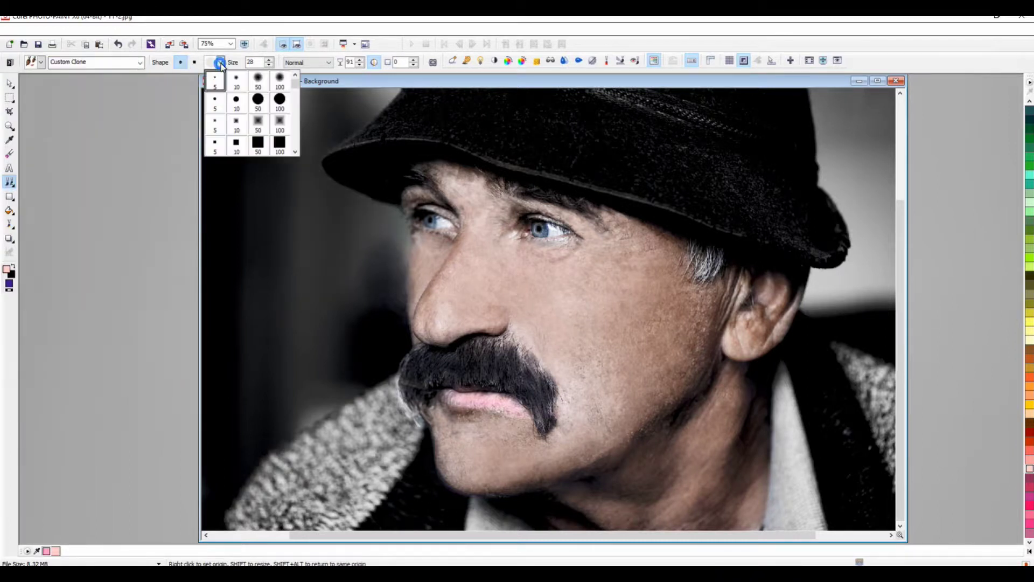
{"action": "mouse_move", "coordinate": [295, 82]}
{"action": "left_mouse_down"}
{"action": "mouse_move", "coordinate": [293, 115]}
{"action": "mouse_move", "coordinate": [286, 95]}
{"action": "left_mouse_up"}
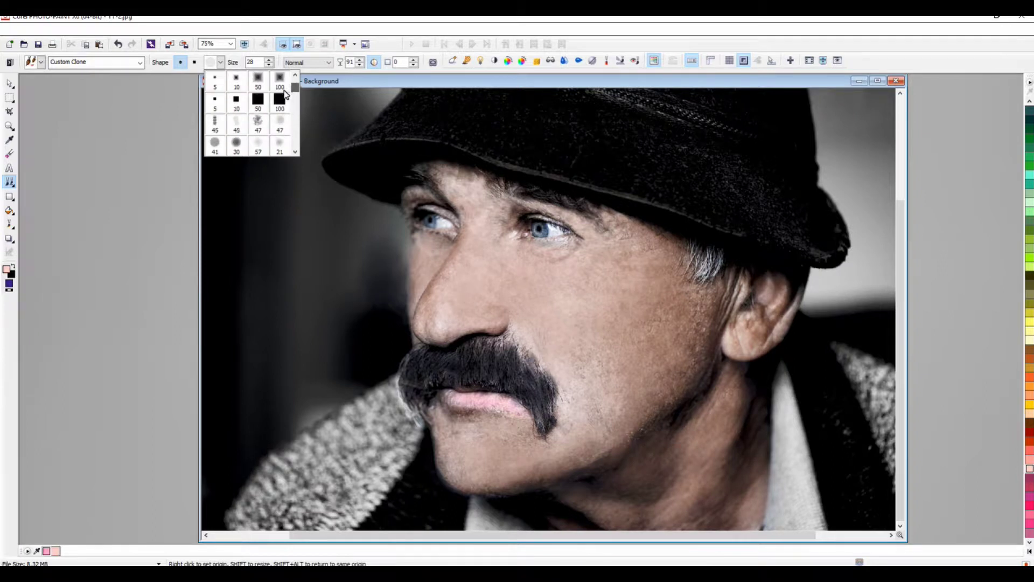
{"action": "left_click", "coordinate": [240, 100]}
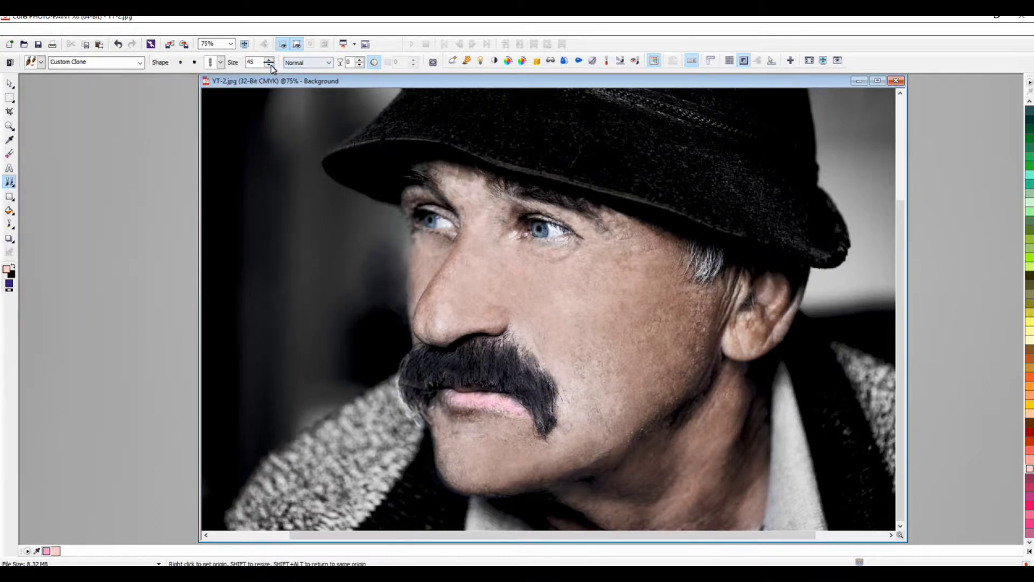
{"action": "left_click", "coordinate": [220, 62]}
{"action": "mouse_move", "coordinate": [295, 79]}
{"action": "left_mouse_down"}
{"action": "mouse_move", "coordinate": [298, 132]}
{"action": "mouse_move", "coordinate": [297, 121]}
{"action": "left_mouse_up"}
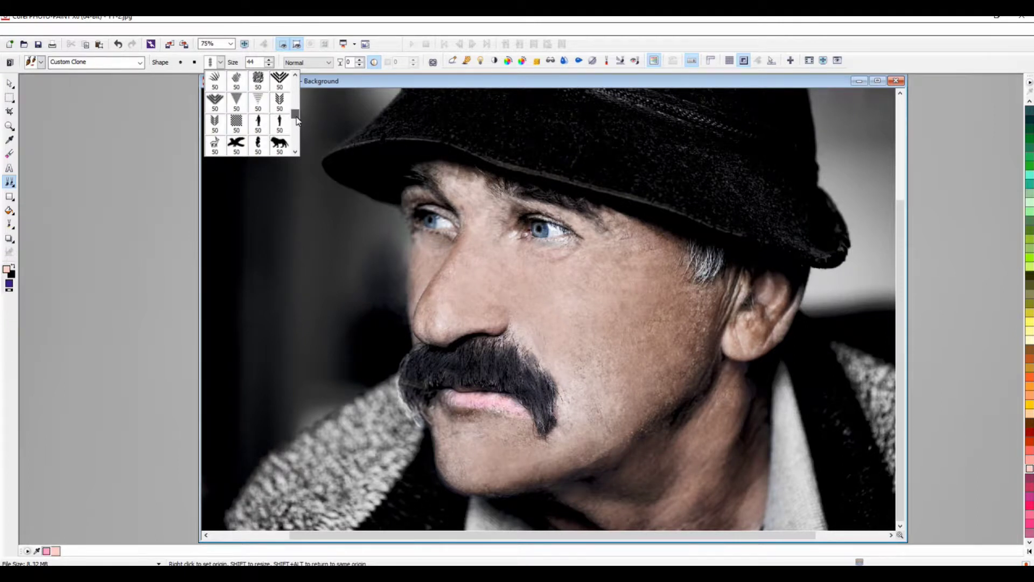
{"action": "left_click", "coordinate": [237, 80]}
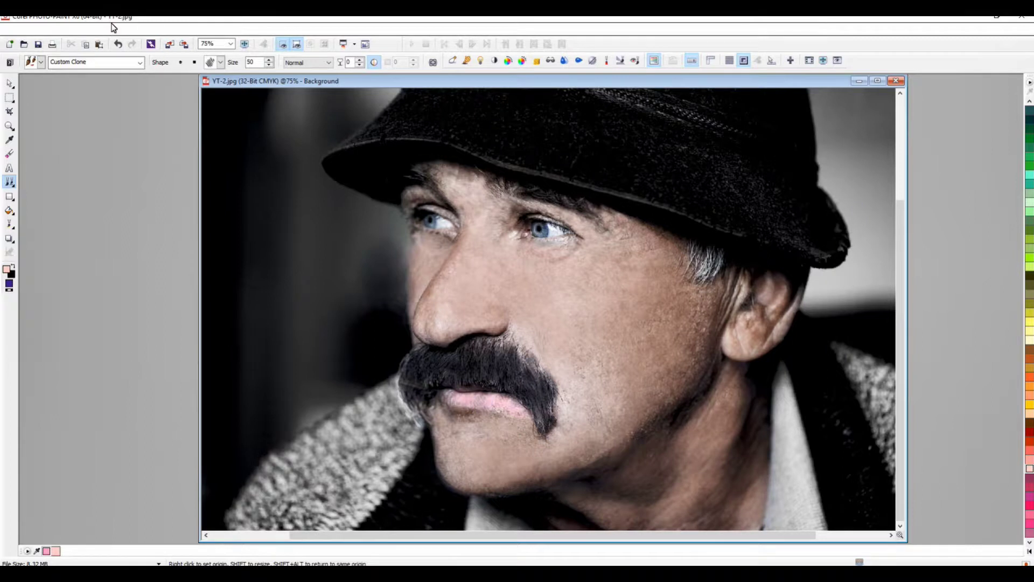
{"action": "key", "text": "ctrl+z"}
Return to the airbrush with a textured size-50 tip and white as the paint colour.
{"action": "left_click", "coordinate": [16, 230]}
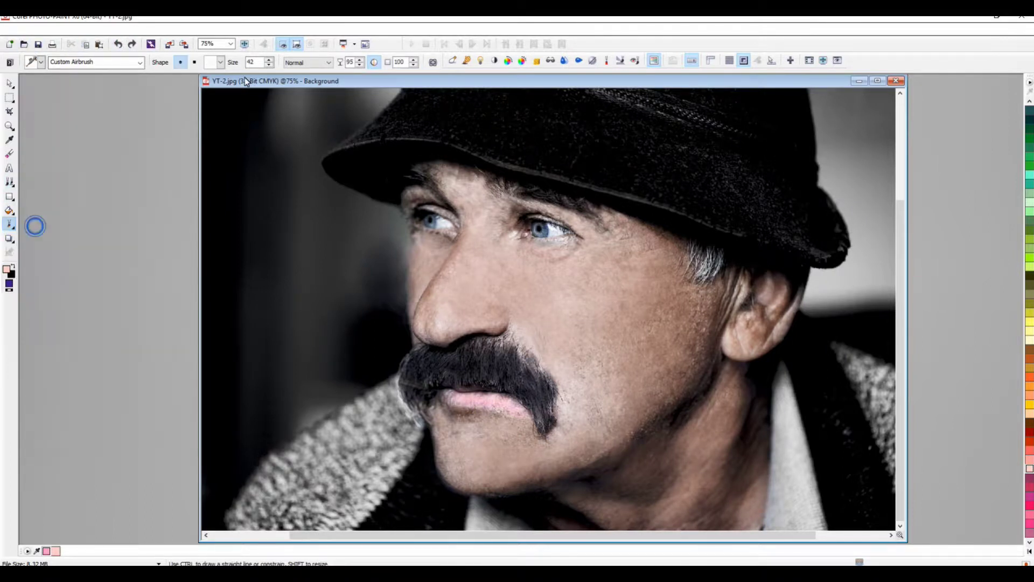
{"action": "left_click", "coordinate": [221, 62]}
{"action": "left_click_drag", "start_coordinate": [295, 85], "coordinate": [286, 130]}
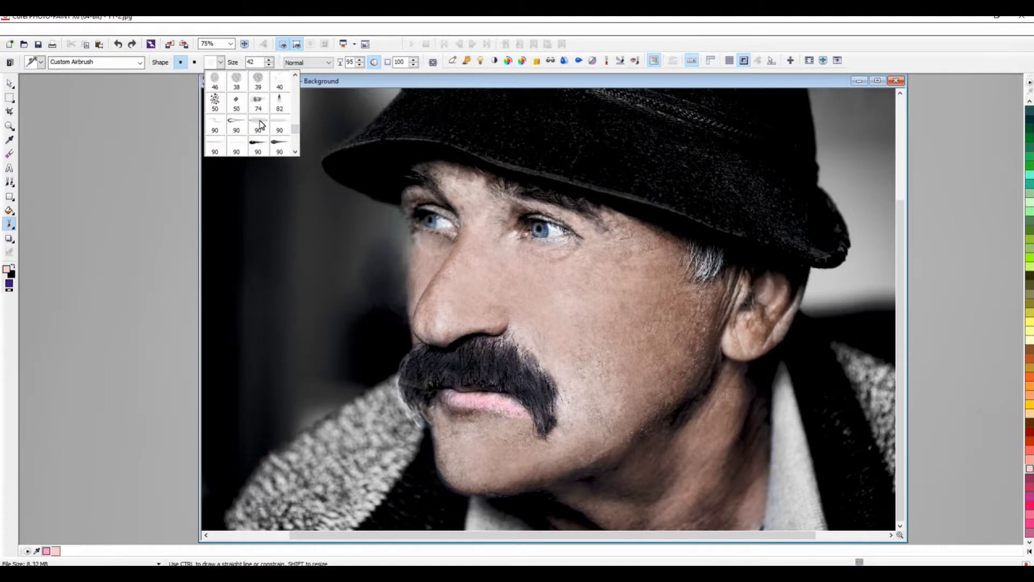
{"action": "left_click", "coordinate": [215, 100]}
{"action": "scroll", "coordinate": [1028, 97], "scroll_direction": "up", "scroll_amount": 5}
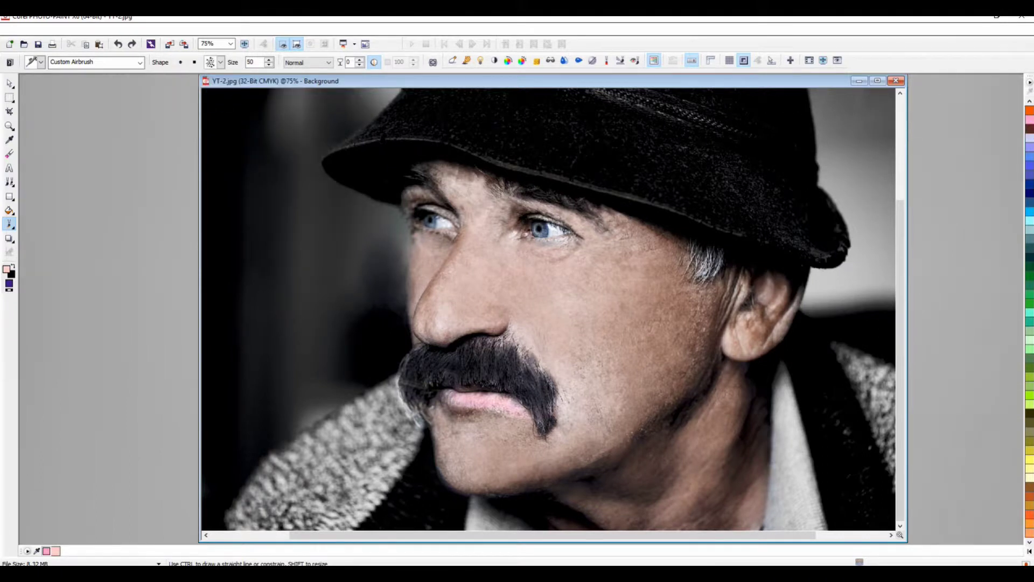
{"action": "scroll", "coordinate": [1029, 105], "scroll_direction": "up", "scroll_amount": 3}
{"action": "scroll", "coordinate": [1029, 105], "scroll_direction": "up", "scroll_amount": 3}
{"action": "left_click", "coordinate": [1029, 202]}
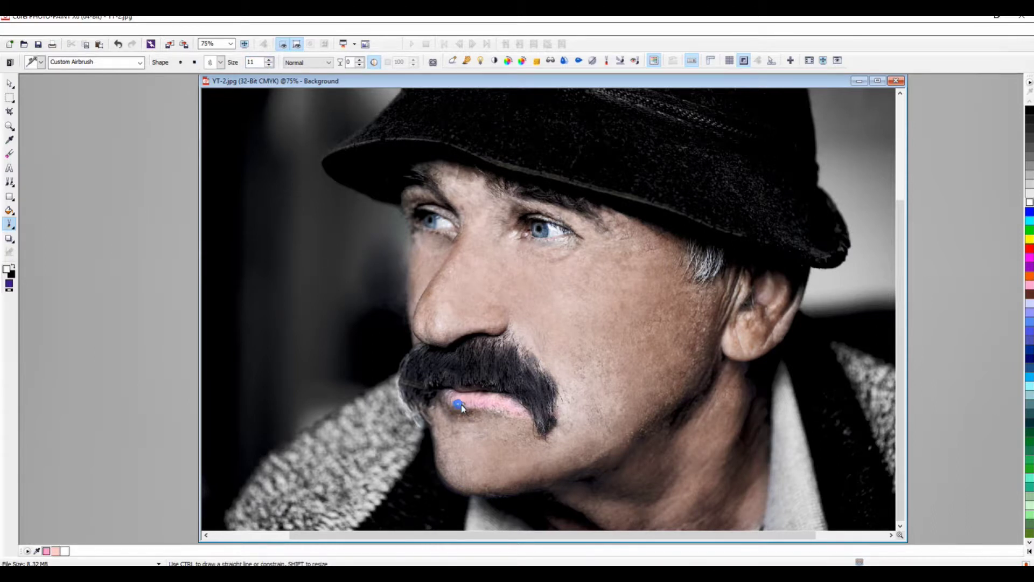
Undo two lip strokes and airbrush pink across the lower lip.
{"action": "left_click", "coordinate": [119, 44]}
{"action": "left_click", "coordinate": [119, 45]}
{"action": "left_click_drag", "start_coordinate": [473, 402], "coordinate": [483, 408]}
{"action": "left_click", "coordinate": [446, 397]}
{"action": "left_click_drag", "start_coordinate": [499, 412], "coordinate": [521, 410]}
{"action": "left_click", "coordinate": [1029, 544]}
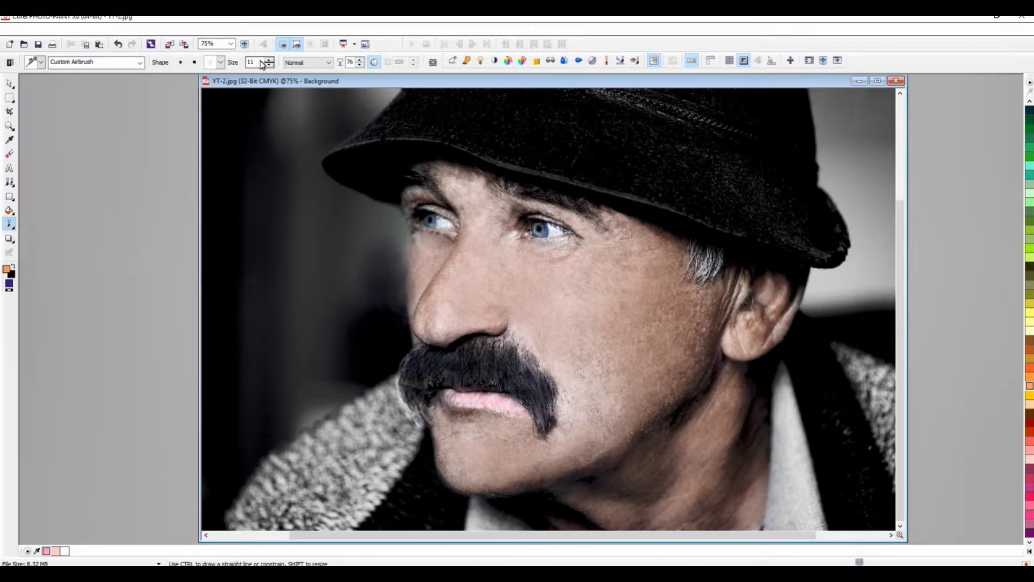
Use a soft round size-50 nib at transparency 85 to airbrush the lower lip light pink.
{"action": "left_click", "coordinate": [219, 63]}
{"action": "left_click", "coordinate": [258, 79]}
{"action": "left_click", "coordinate": [455, 401]}
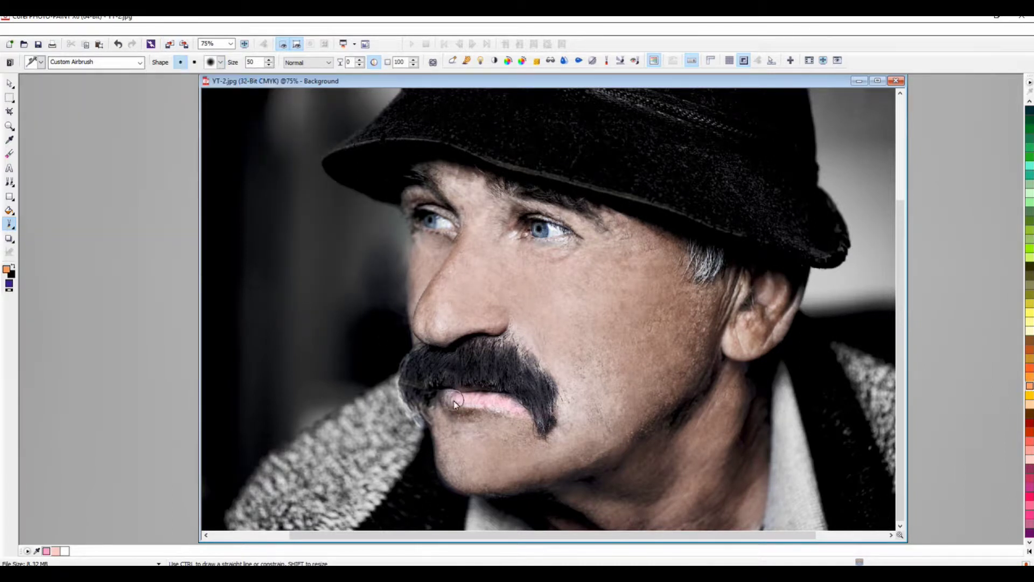
{"action": "left_click", "coordinate": [118, 44]}
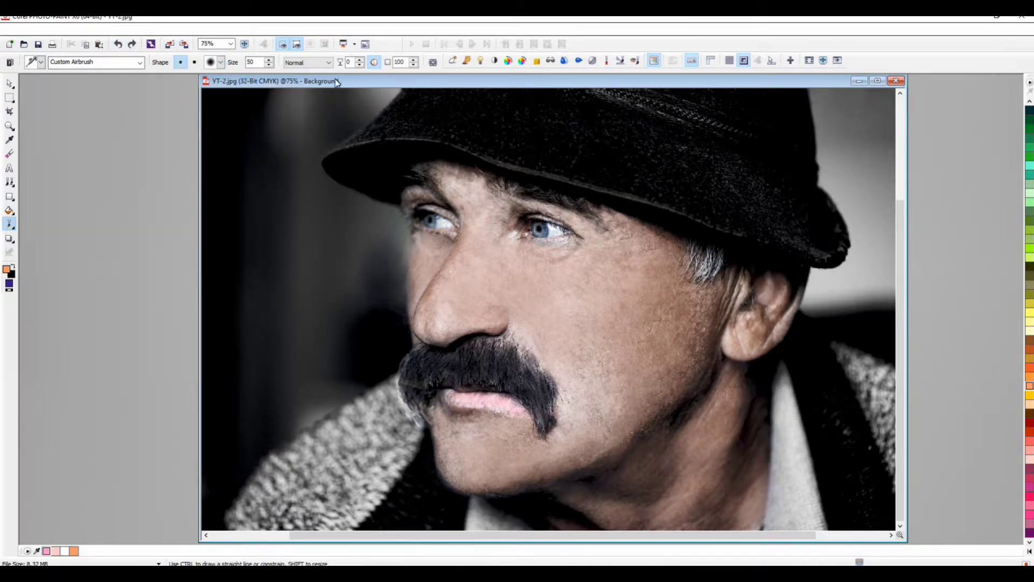
{"action": "type", "text": "85"}
{"action": "key", "text": "Return"}
{"action": "left_click", "coordinate": [362, 63]}
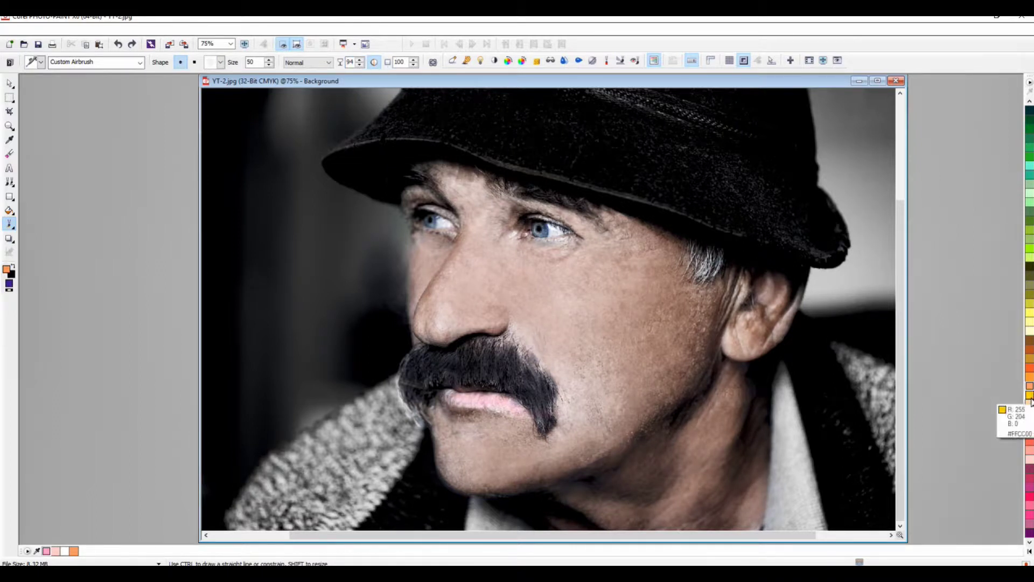
{"action": "left_click", "coordinate": [1029, 450]}
{"action": "mouse_move", "coordinate": [492, 401]}
{"action": "left_mouse_down"}
{"action": "mouse_move", "coordinate": [458, 403]}
{"action": "mouse_move", "coordinate": [522, 417]}
{"action": "left_mouse_up"}
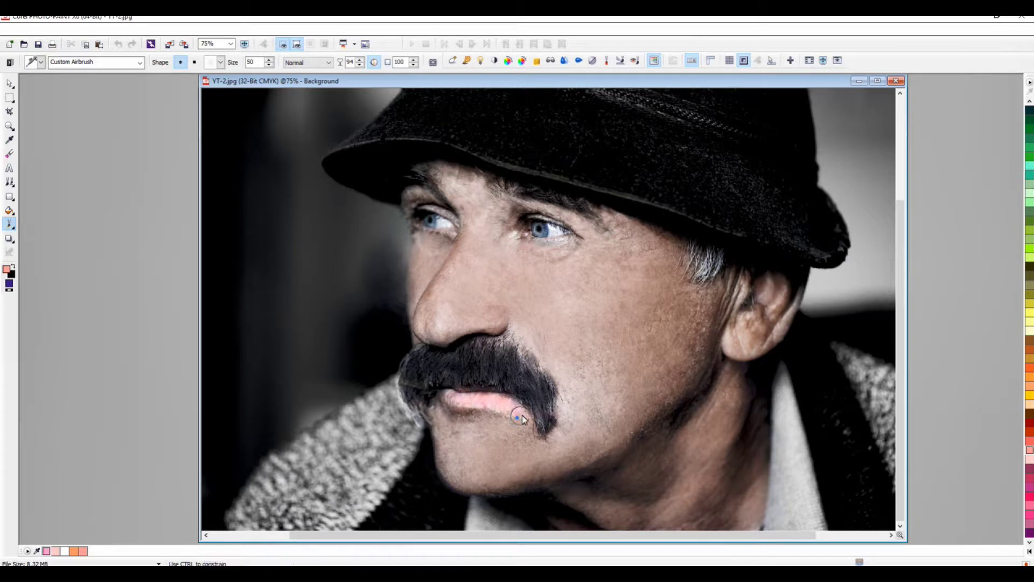
{"action": "right_click", "coordinate": [499, 431]}
{"action": "key", "text": "Escape"}
Clone skin over the lower lip and chin, undoing two strokes on the mustache edge.
{"action": "left_click", "coordinate": [9, 182]}
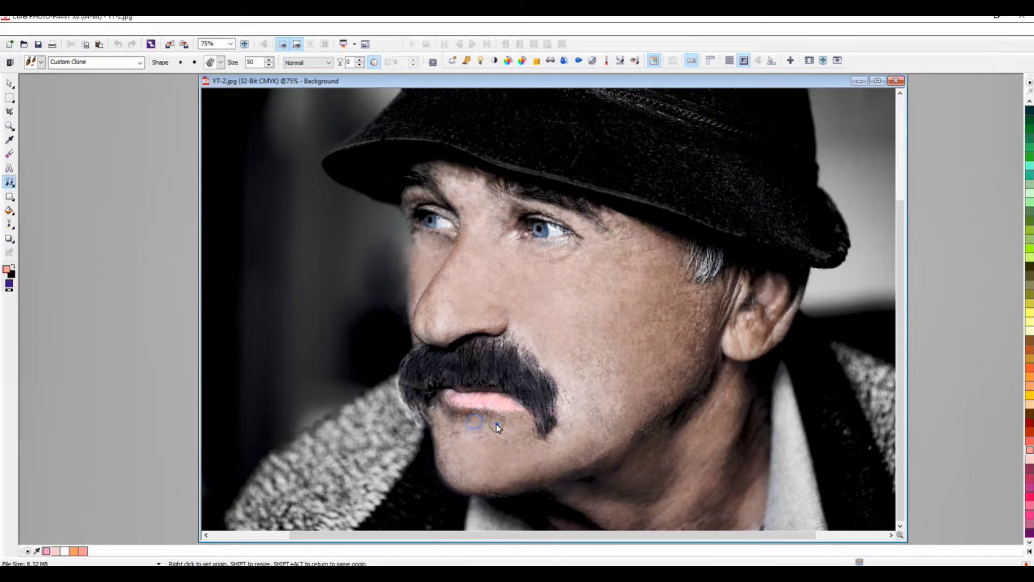
{"action": "left_click_drag", "start_coordinate": [512, 424], "coordinate": [501, 428]}
{"action": "left_click_drag", "start_coordinate": [492, 417], "coordinate": [518, 406]}
{"action": "mouse_move", "coordinate": [560, 377]}
{"action": "left_mouse_down"}
{"action": "mouse_move", "coordinate": [575, 365]}
{"action": "mouse_move", "coordinate": [535, 364]}
{"action": "left_mouse_up"}
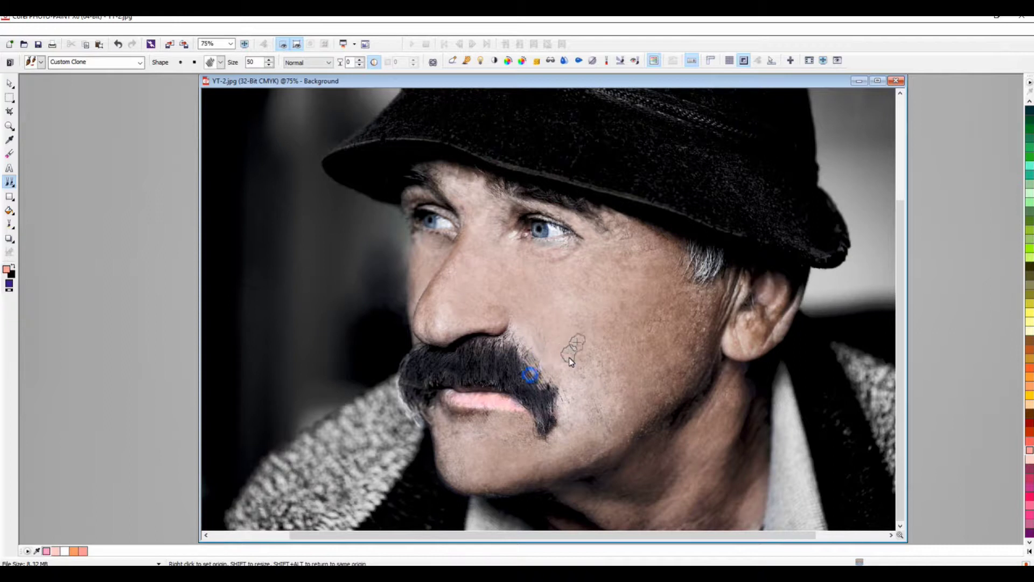
{"action": "left_click", "coordinate": [118, 44]}
{"action": "left_click", "coordinate": [118, 45]}
Set clone transparency to 30 and clone over the mustache edge and the grey hair.
{"action": "left_click_drag", "start_coordinate": [359, 60], "coordinate": [360, 63]}
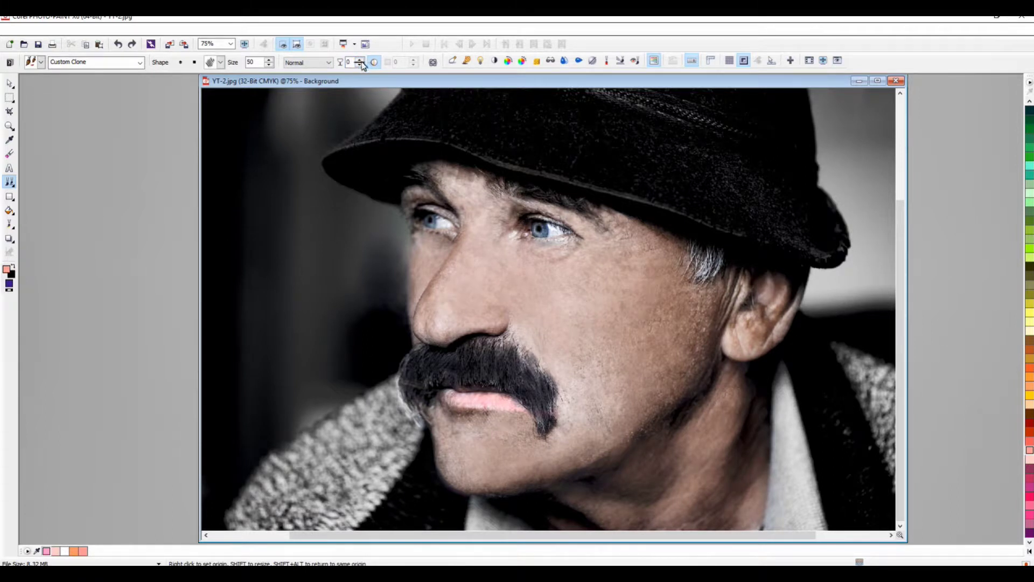
{"action": "left_click_drag", "start_coordinate": [362, 63], "coordinate": [366, 49]}
{"action": "mouse_move", "coordinate": [531, 374]}
{"action": "left_mouse_down"}
{"action": "mouse_move", "coordinate": [505, 358]}
{"action": "mouse_move", "coordinate": [545, 411]}
{"action": "left_mouse_up"}
{"action": "mouse_move", "coordinate": [714, 254]}
{"action": "left_mouse_down"}
{"action": "mouse_move", "coordinate": [689, 269]}
{"action": "mouse_move", "coordinate": [710, 261]}
{"action": "mouse_move", "coordinate": [714, 273]}
{"action": "mouse_move", "coordinate": [720, 253]}
{"action": "mouse_move", "coordinate": [691, 248]}
{"action": "mouse_move", "coordinate": [728, 255]}
{"action": "mouse_move", "coordinate": [699, 225]}
{"action": "mouse_move", "coordinate": [737, 272]}
{"action": "mouse_move", "coordinate": [700, 253]}
{"action": "mouse_move", "coordinate": [716, 278]}
{"action": "mouse_move", "coordinate": [700, 260]}
{"action": "mouse_move", "coordinate": [722, 255]}
{"action": "mouse_move", "coordinate": [717, 267]}
{"action": "mouse_move", "coordinate": [700, 255]}
{"action": "left_mouse_up"}
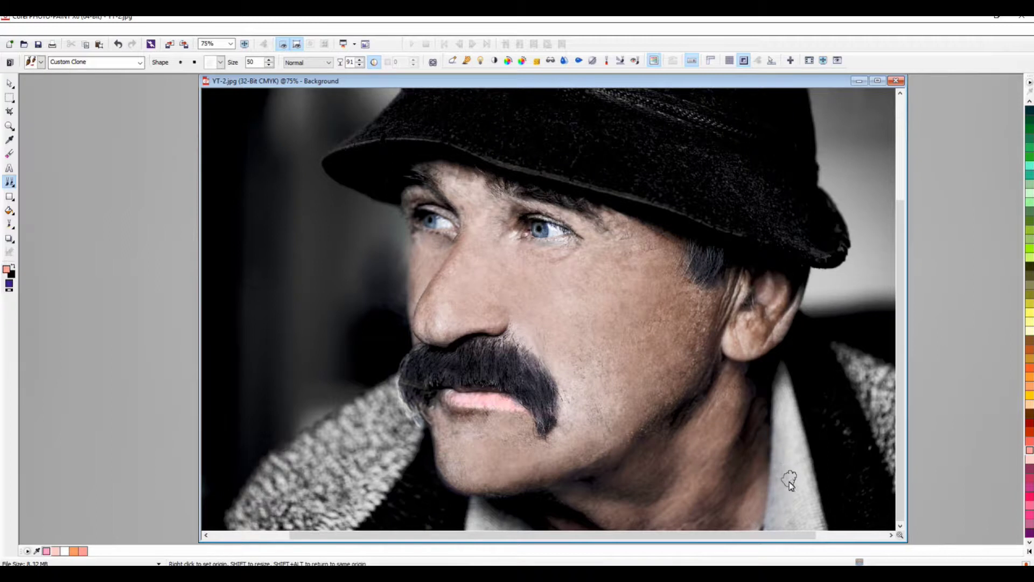
Switch to a round nib enlarged to size 96, set a source near the ear, and undo a nose dab.
{"action": "left_click", "coordinate": [220, 62]}
{"action": "left_click", "coordinate": [256, 81]}
{"action": "mouse_move", "coordinate": [269, 61]}
{"action": "left_mouse_down"}
{"action": "mouse_move", "coordinate": [273, 34]}
{"action": "mouse_move", "coordinate": [268, 73]}
{"action": "left_mouse_up"}
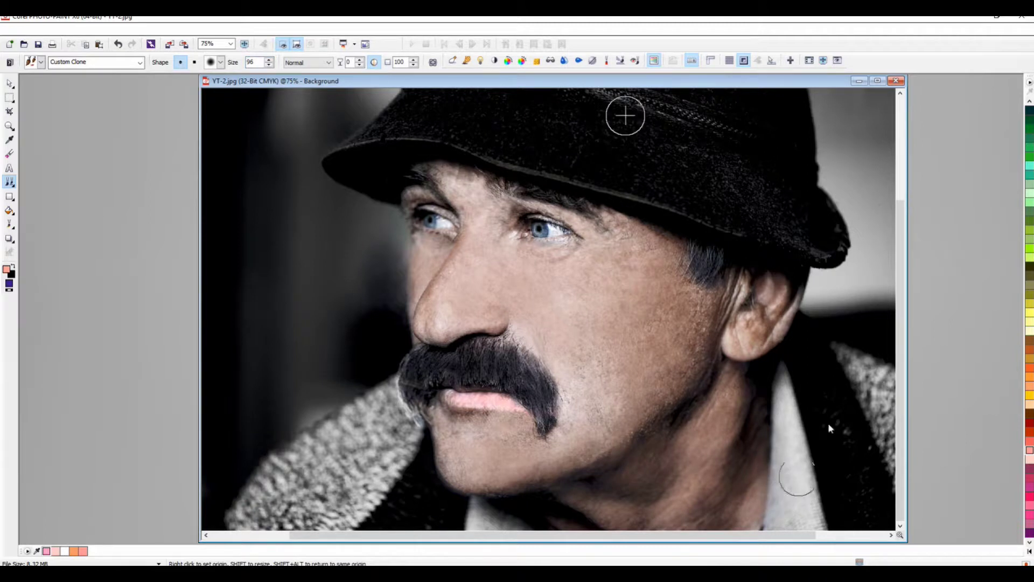
{"action": "right_click", "coordinate": [843, 287]}
{"action": "left_click", "coordinate": [435, 318]}
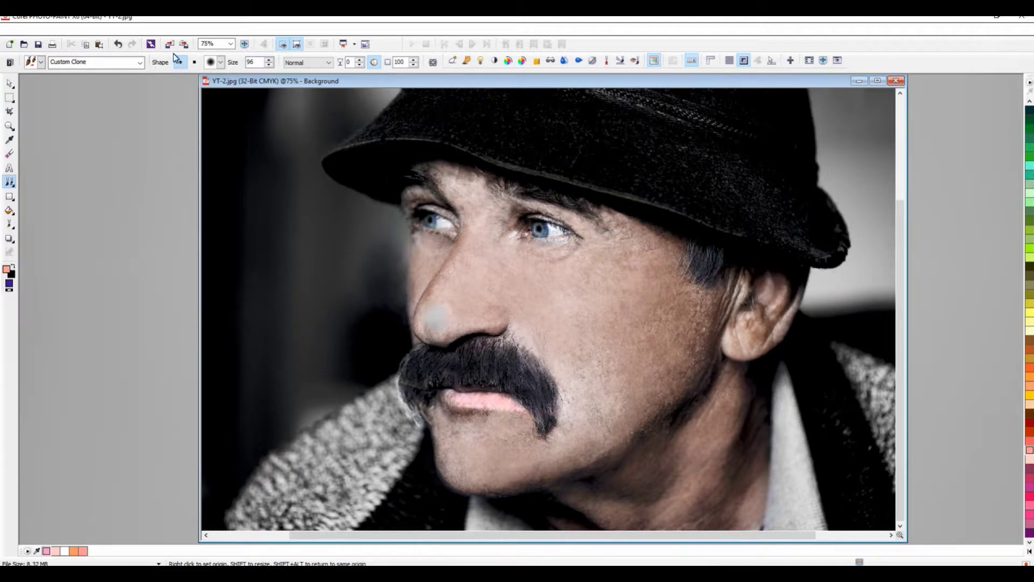
{"action": "left_click", "coordinate": [118, 44]}
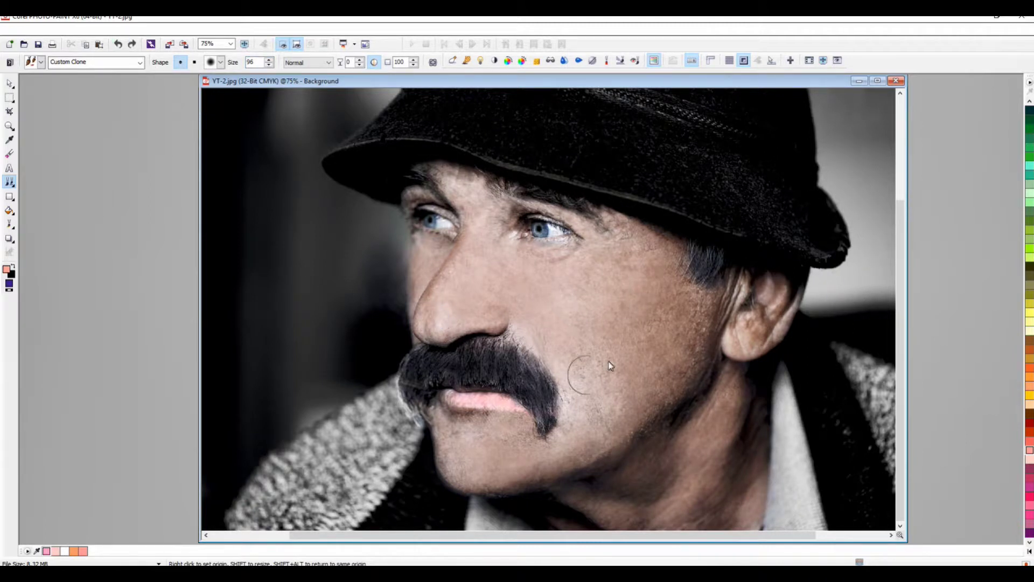
With the Custom Airbrush, try a highlight on the nose tip and then undo it.
{"action": "left_click", "coordinate": [14, 189]}
{"action": "left_click", "coordinate": [9, 223]}
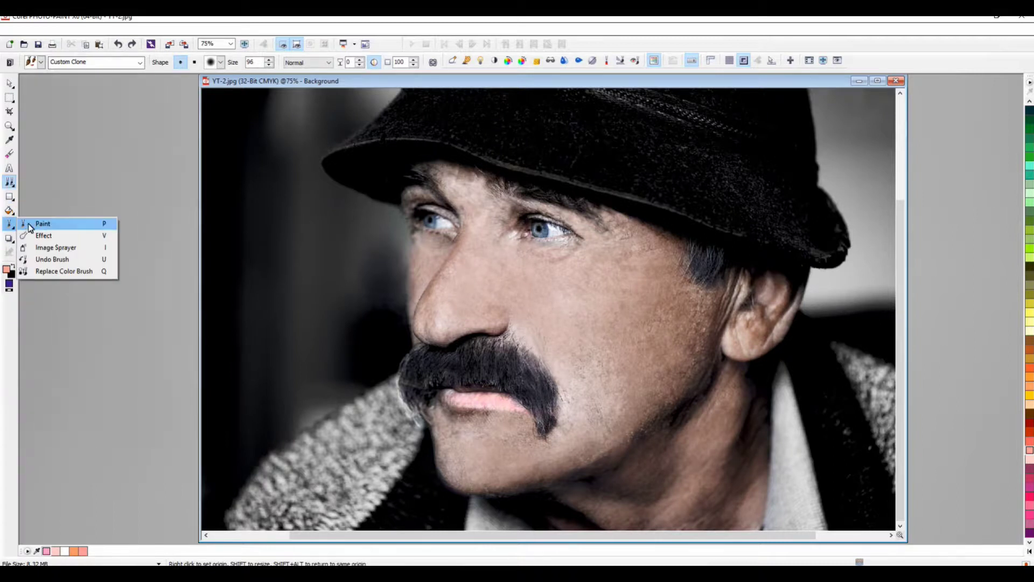
{"action": "left_click", "coordinate": [32, 222]}
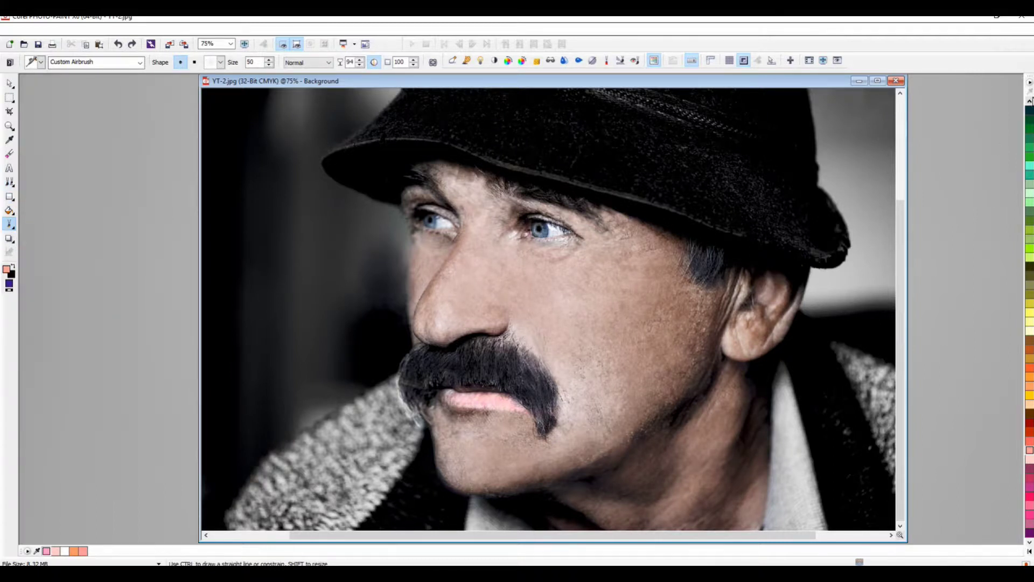
{"action": "scroll", "coordinate": [1030, 129], "scroll_direction": "up", "scroll_amount": 5}
{"action": "scroll", "coordinate": [1029, 135], "scroll_direction": "up", "scroll_amount": 5}
{"action": "scroll", "coordinate": [1030, 137], "scroll_direction": "up", "scroll_amount": 5}
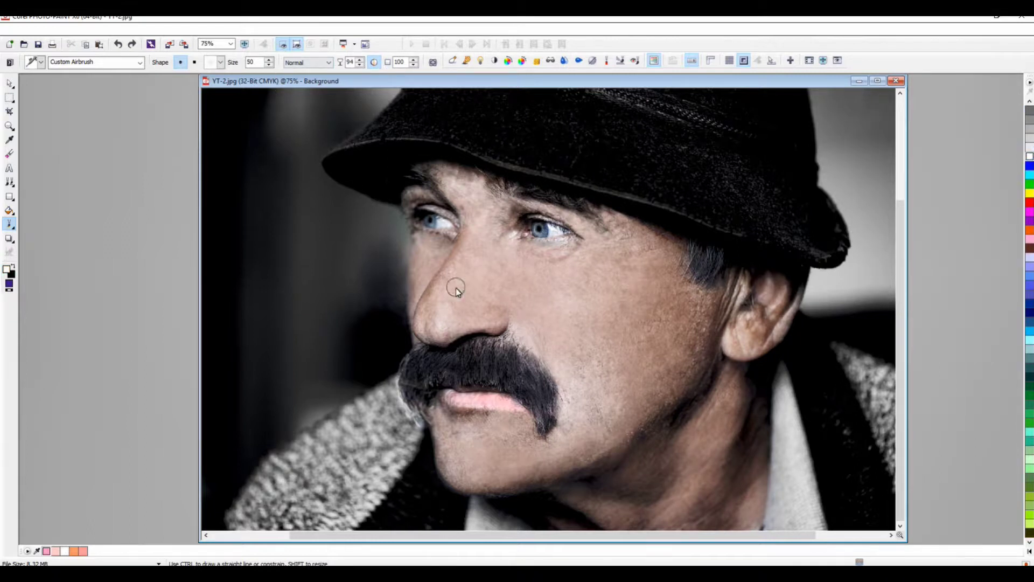
{"action": "mouse_move", "coordinate": [436, 325]}
{"action": "left_mouse_down"}
{"action": "mouse_move", "coordinate": [424, 329]}
{"action": "mouse_move", "coordinate": [484, 256]}
{"action": "left_mouse_up"}
{"action": "right_click", "coordinate": [443, 300]}
{"action": "left_click", "coordinate": [469, 306]}
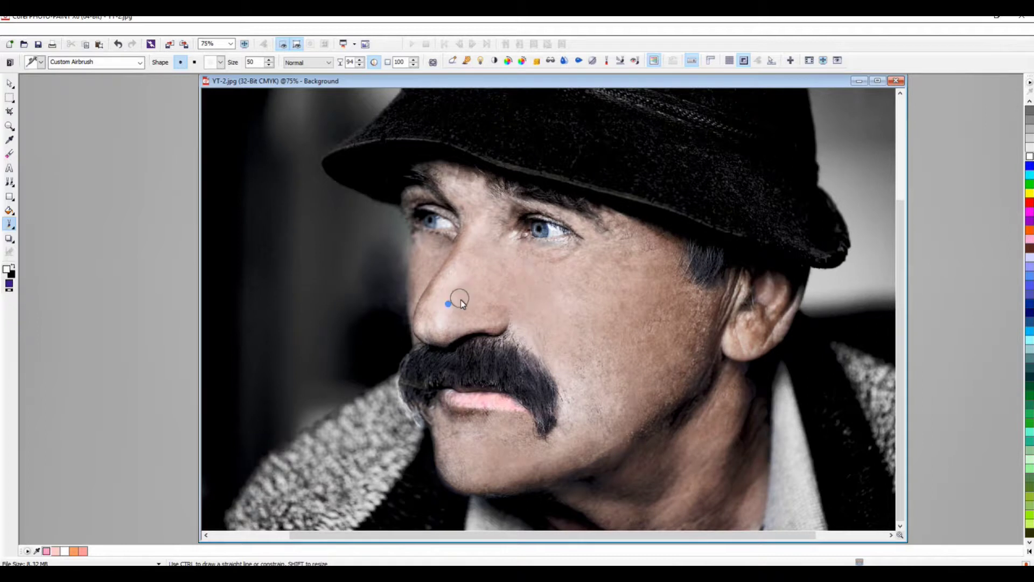
Airbrush light dabs on the nostril edge, lower lip and around the nose.
{"action": "left_click", "coordinate": [496, 325]}
{"action": "left_click", "coordinate": [509, 409]}
{"action": "right_click", "coordinate": [589, 318]}
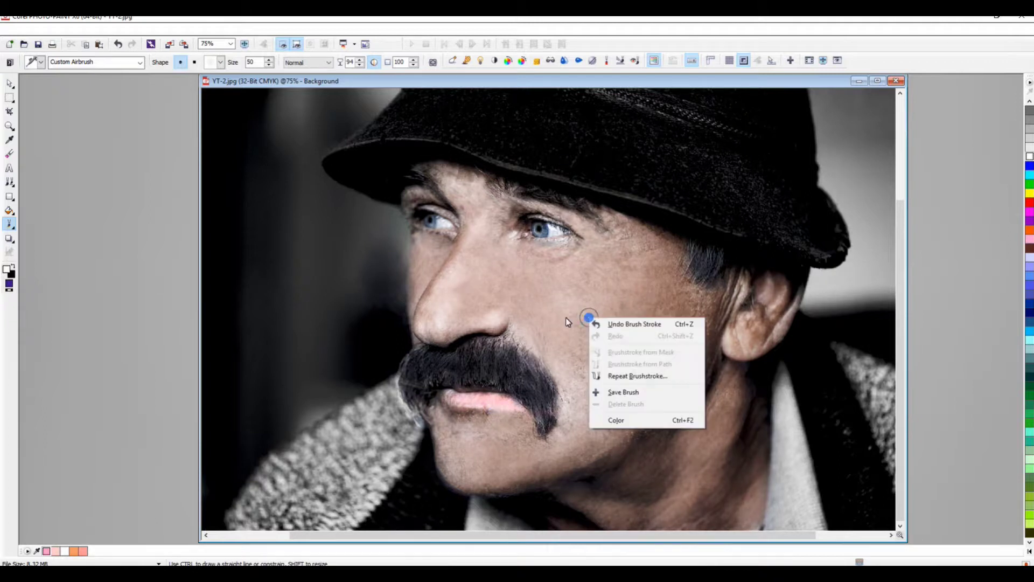
{"action": "left_click", "coordinate": [567, 321]}
{"action": "right_click", "coordinate": [540, 315]}
{"action": "right_click", "coordinate": [537, 291]}
{"action": "left_click", "coordinate": [494, 314]}
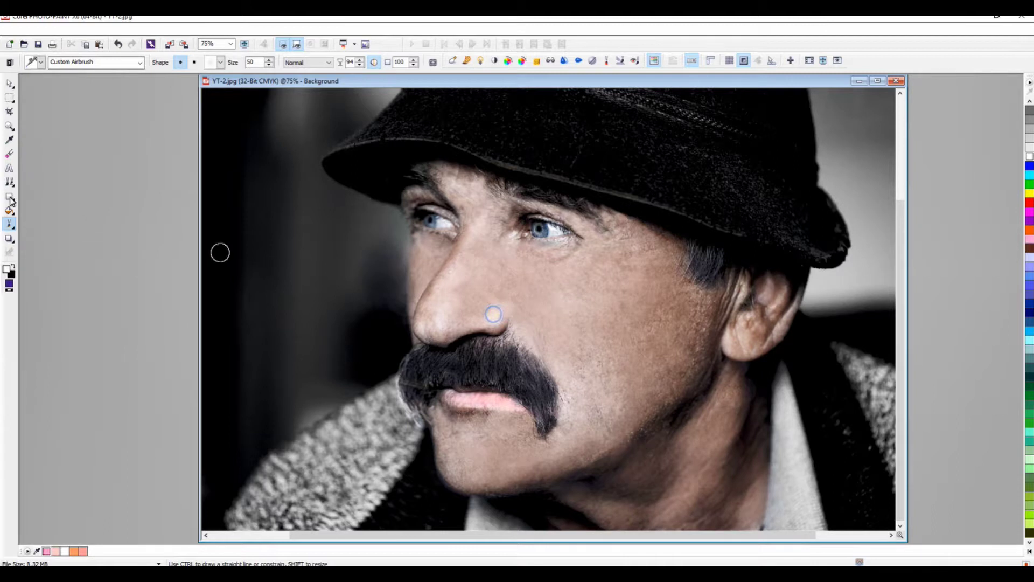
Clone cheek skin over the nose at transparency 76 with a smaller brush.
{"action": "left_click", "coordinate": [11, 183]}
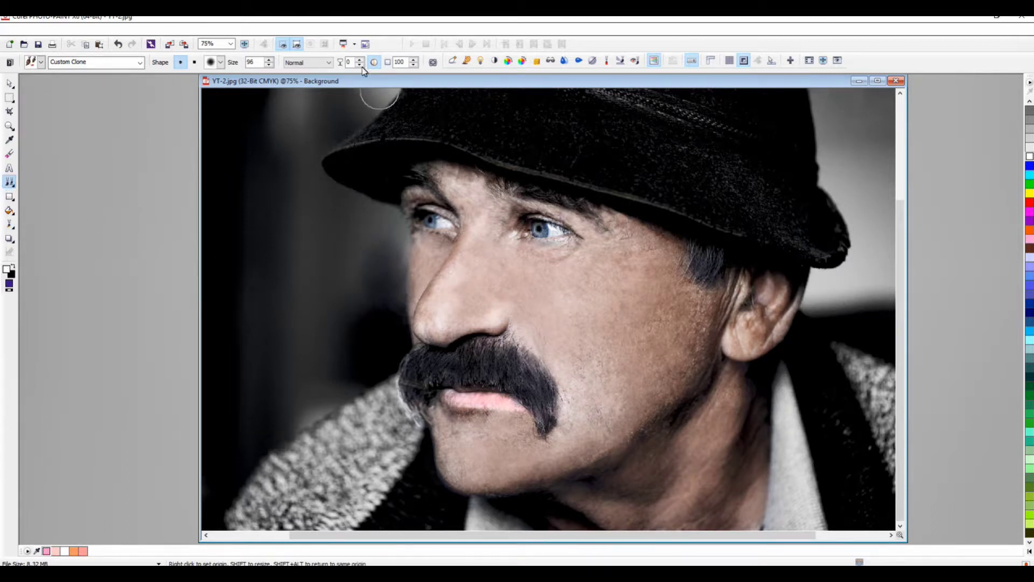
{"action": "type", "text": "76"}
{"action": "right_click", "coordinate": [590, 326]}
{"action": "left_click_drag", "start_coordinate": [441, 315], "coordinate": [464, 314]}
{"action": "left_click_drag", "start_coordinate": [268, 62], "coordinate": [270, 85]}
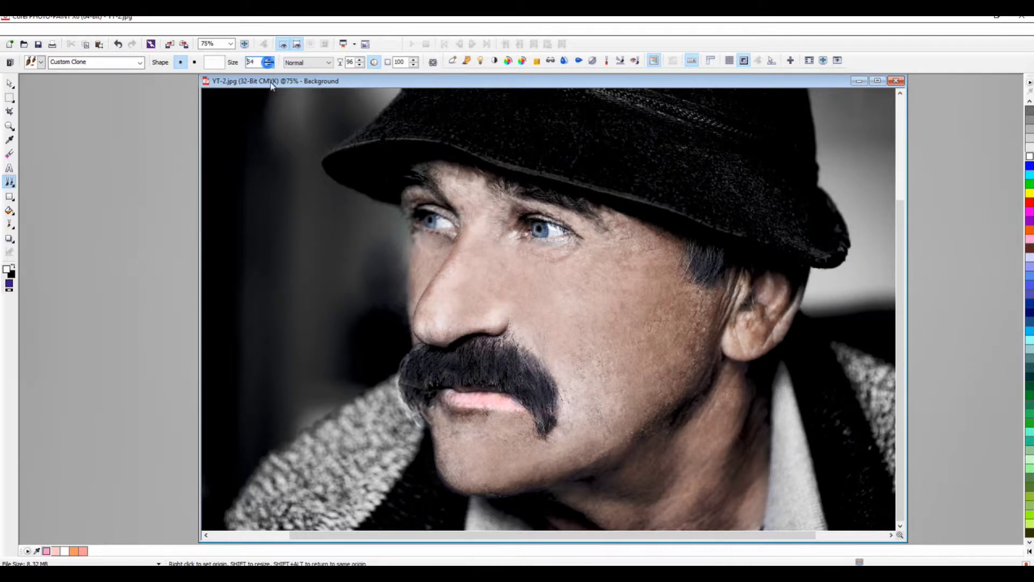
{"action": "right_click", "coordinate": [440, 280]}
{"action": "mouse_move", "coordinate": [438, 296]}
{"action": "left_mouse_down"}
{"action": "mouse_move", "coordinate": [417, 317]}
{"action": "mouse_move", "coordinate": [454, 333]}
{"action": "left_mouse_up"}
{"action": "left_click", "coordinate": [454, 332]}
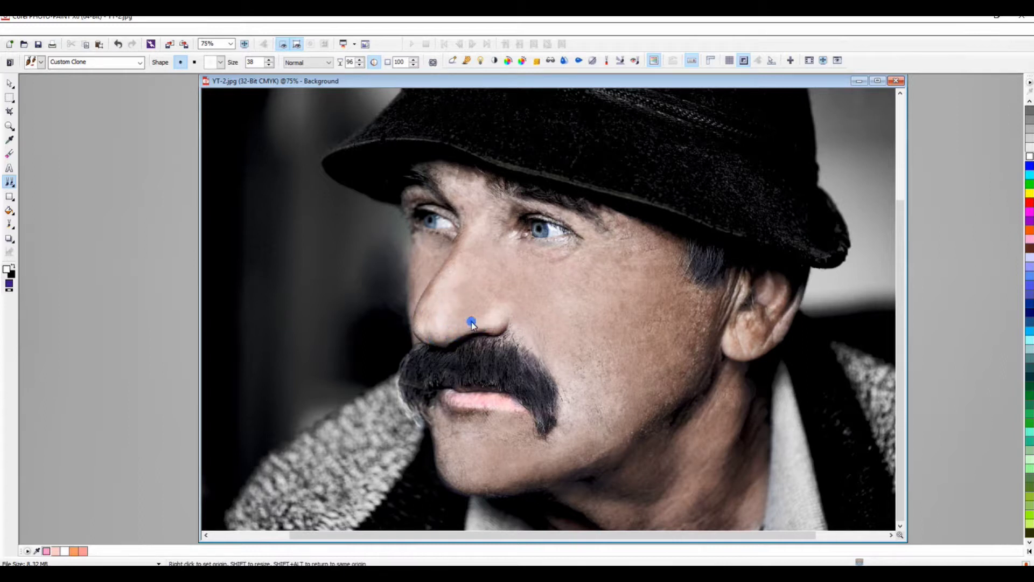
Reset sources on the nose and smooth skin beside the nose and between the eyes.
{"action": "right_click", "coordinate": [445, 313]}
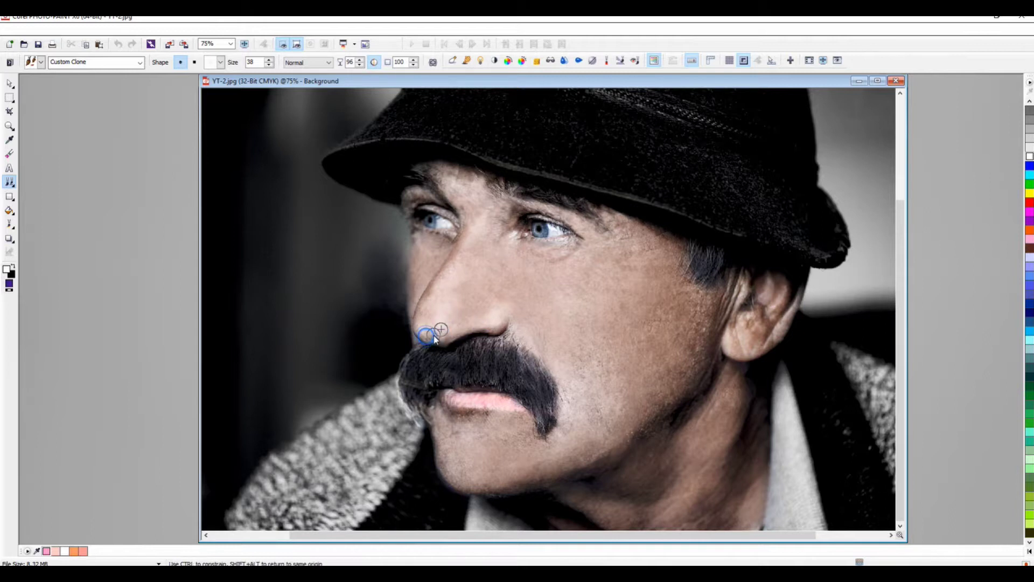
{"action": "right_click", "coordinate": [442, 311]}
{"action": "left_click", "coordinate": [431, 340]}
{"action": "left_click", "coordinate": [445, 314]}
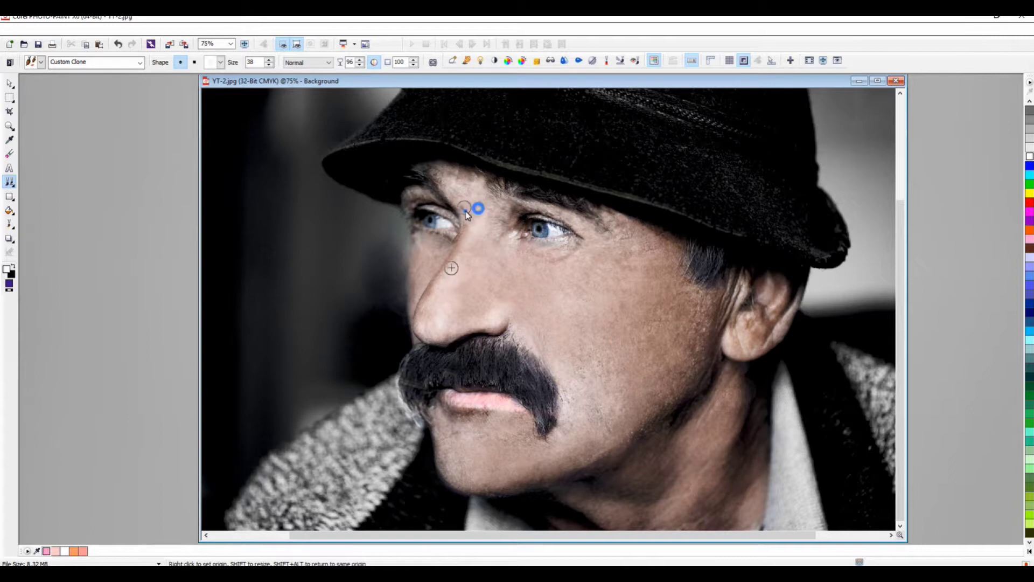
{"action": "left_click", "coordinate": [514, 281]}
{"action": "left_click_drag", "start_coordinate": [459, 203], "coordinate": [461, 179]}
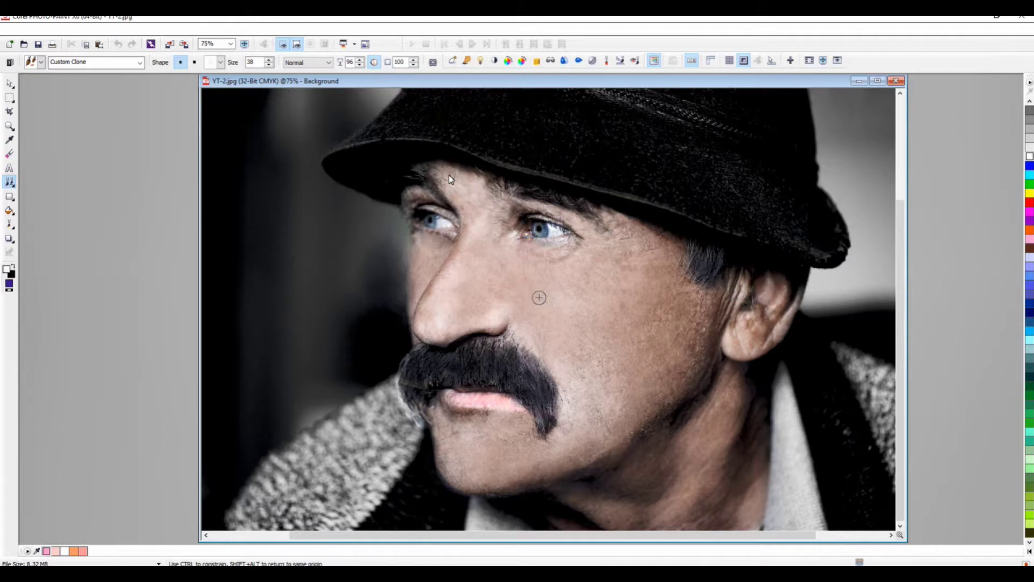
{"action": "left_click", "coordinate": [515, 220]}
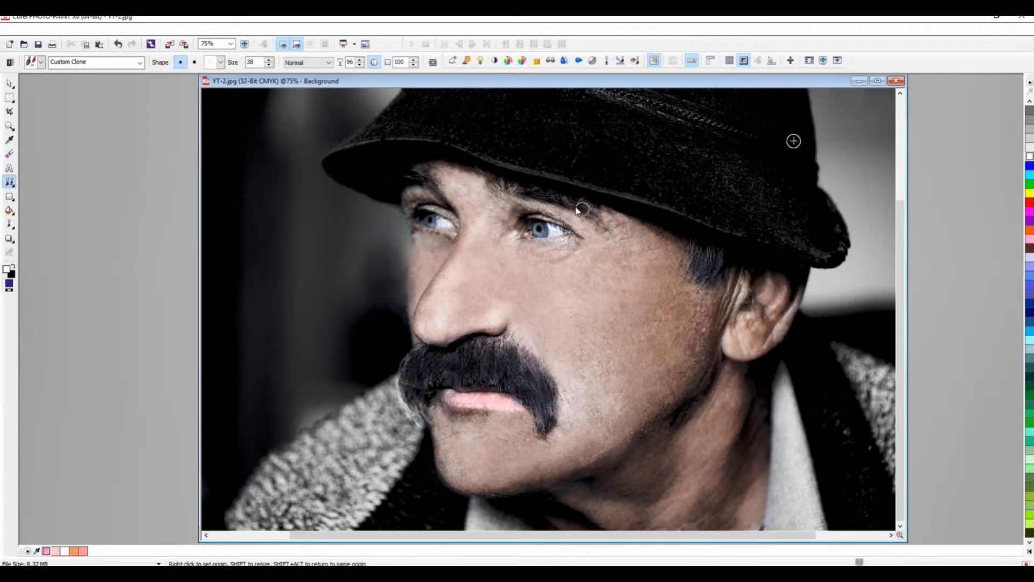
Clone skin from near the mustache tip to smooth the jawline.
{"action": "right_click", "coordinate": [573, 422]}
{"action": "mouse_move", "coordinate": [611, 477]}
{"action": "left_mouse_down"}
{"action": "mouse_move", "coordinate": [642, 461]}
{"action": "mouse_move", "coordinate": [588, 461]}
{"action": "left_mouse_up"}
{"action": "right_click", "coordinate": [582, 462]}
{"action": "mouse_move", "coordinate": [599, 466]}
{"action": "left_mouse_down"}
{"action": "mouse_move", "coordinate": [612, 455]}
{"action": "mouse_move", "coordinate": [602, 456]}
{"action": "left_mouse_up"}
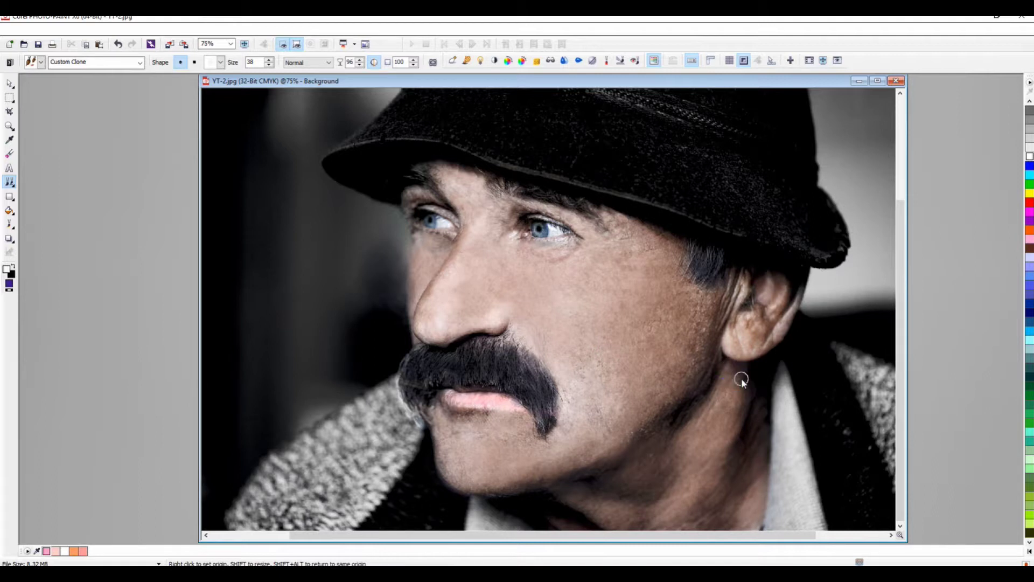
Set clone transparency to 89 and clone skin over the earlobe and purple ear fringe.
{"action": "right_click", "coordinate": [743, 360]}
{"action": "left_click", "coordinate": [359, 65]}
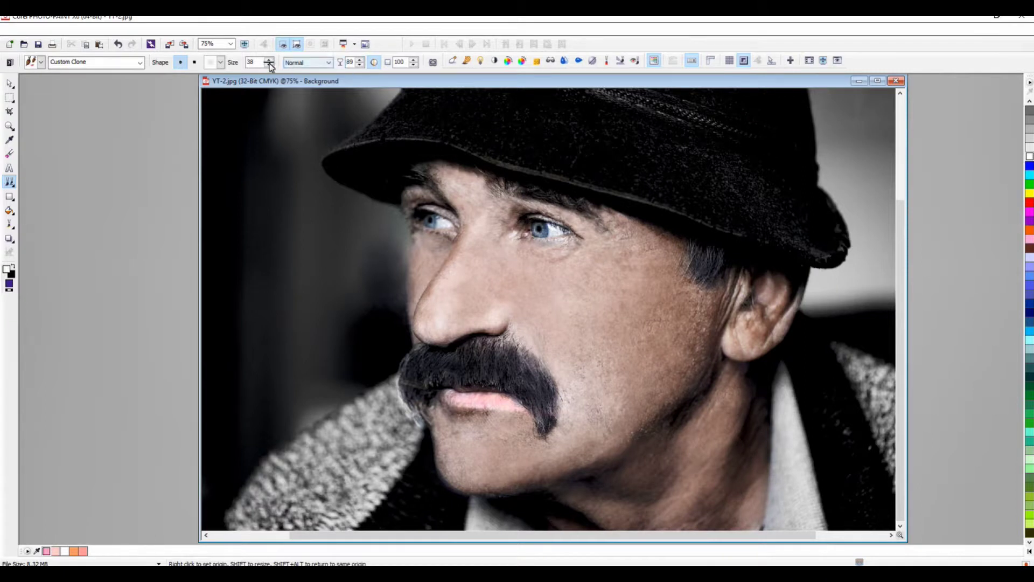
{"action": "left_click", "coordinate": [765, 362]}
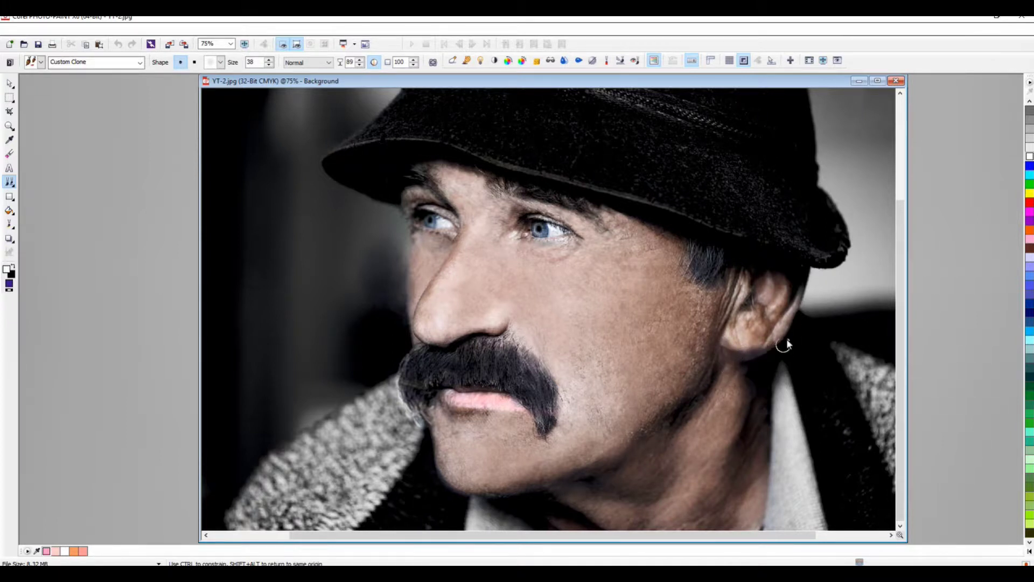
{"action": "right_click", "coordinate": [761, 365]}
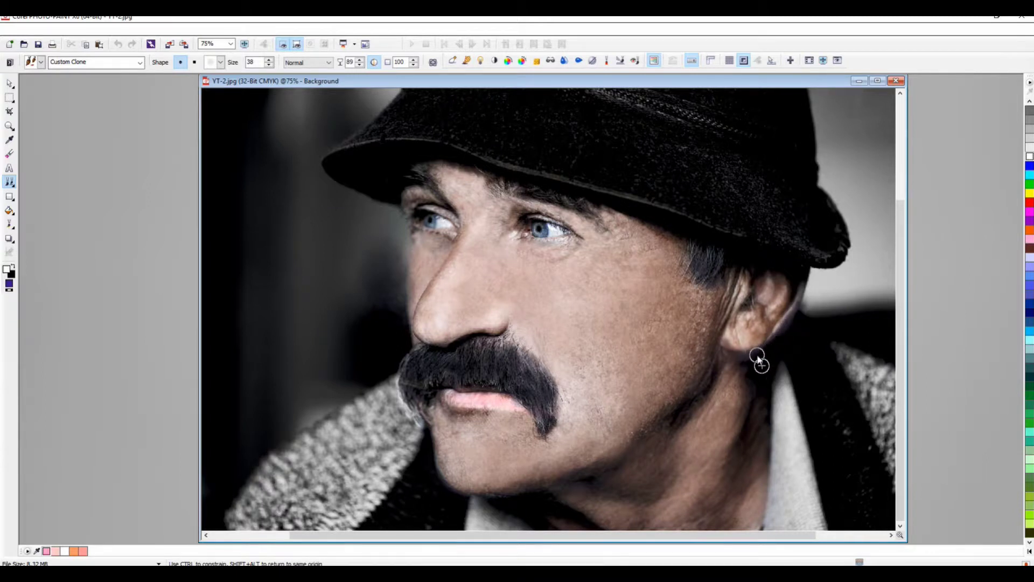
{"action": "right_click", "coordinate": [692, 425]}
{"action": "left_click", "coordinate": [759, 321]}
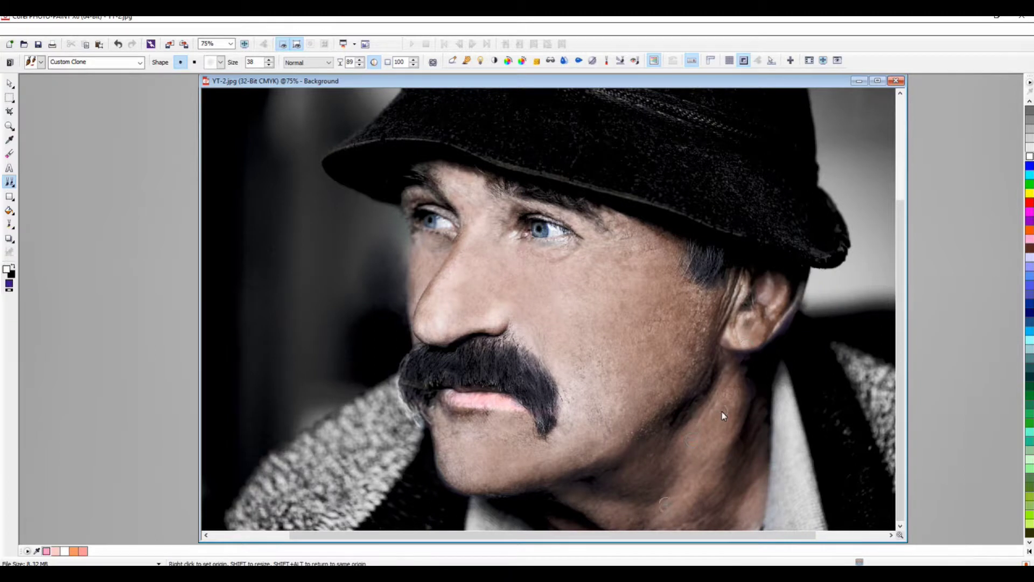
{"action": "left_click", "coordinate": [739, 335]}
{"action": "mouse_move", "coordinate": [739, 337]}
{"action": "left_mouse_down"}
{"action": "mouse_move", "coordinate": [747, 324]}
{"action": "mouse_move", "coordinate": [761, 339]}
{"action": "left_mouse_up"}
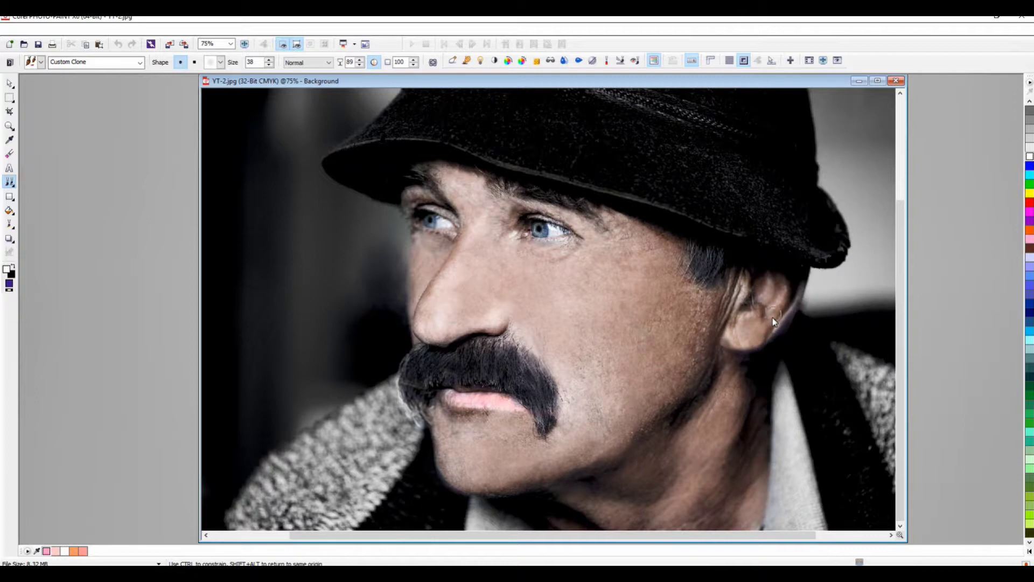
{"action": "left_click_drag", "start_coordinate": [797, 361], "coordinate": [795, 305]}
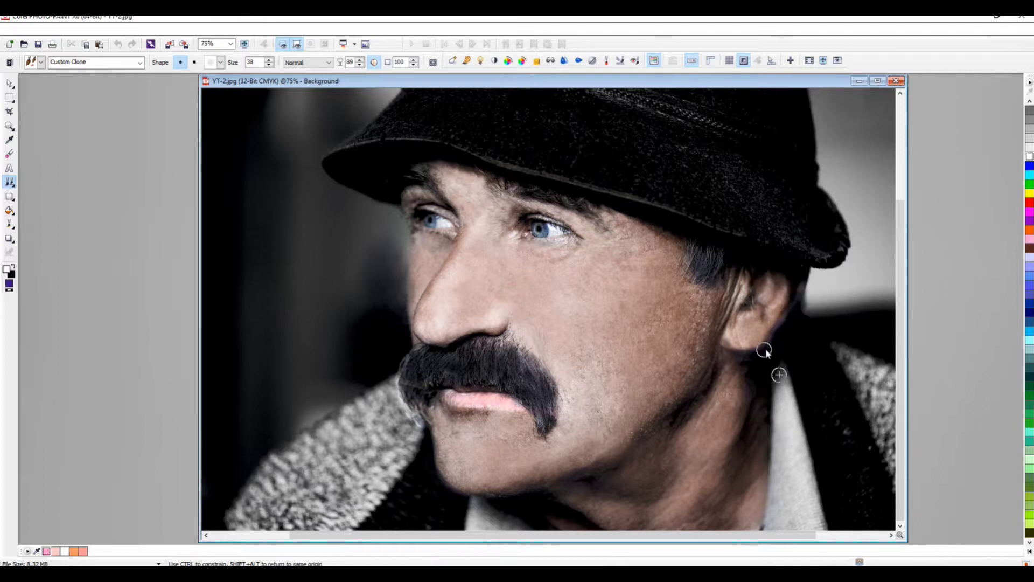
Re-sample skin beside the ear and paint it over the ear area.
{"action": "right_click", "coordinate": [791, 343]}
{"action": "left_click", "coordinate": [752, 295]}
{"action": "key", "text": "ctrl+z"}
{"action": "left_click_drag", "start_coordinate": [752, 305], "coordinate": [787, 366]}
{"action": "left_click_drag", "start_coordinate": [703, 353], "coordinate": [734, 298]}
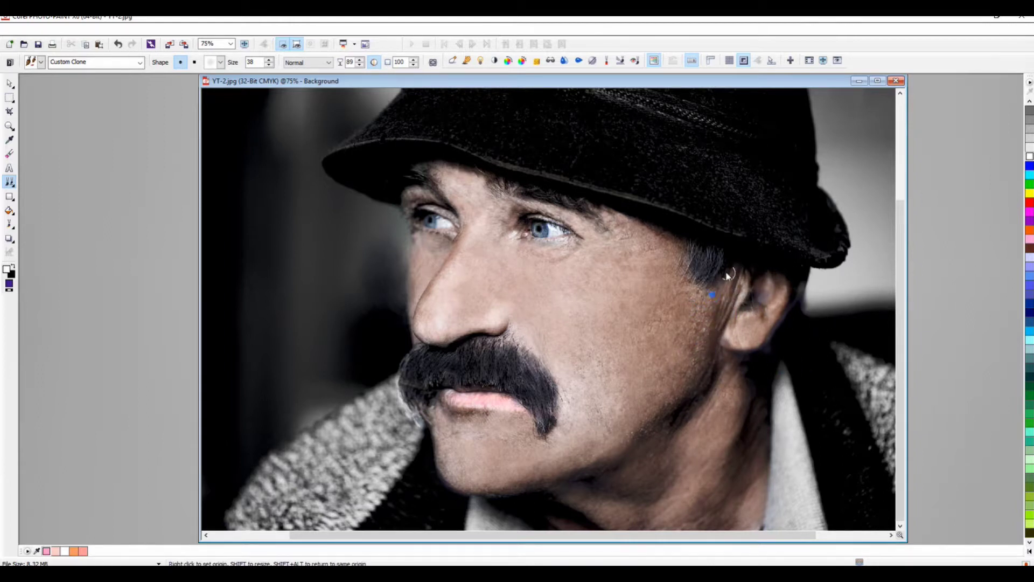
Dab cloned skin onto the cheek beside the ear, undoing stray dabs.
{"action": "right_click", "coordinate": [713, 284]}
{"action": "left_click", "coordinate": [704, 315]}
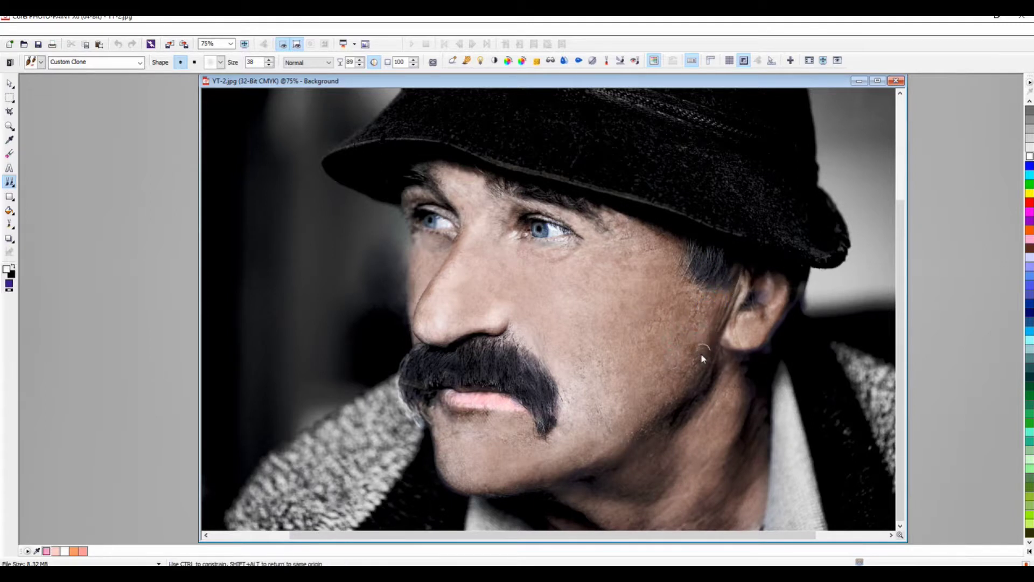
{"action": "left_click", "coordinate": [695, 311]}
{"action": "key", "text": "ctrl+z"}
{"action": "left_click", "coordinate": [681, 342]}
{"action": "left_click", "coordinate": [669, 370]}
{"action": "left_click", "coordinate": [673, 367]}
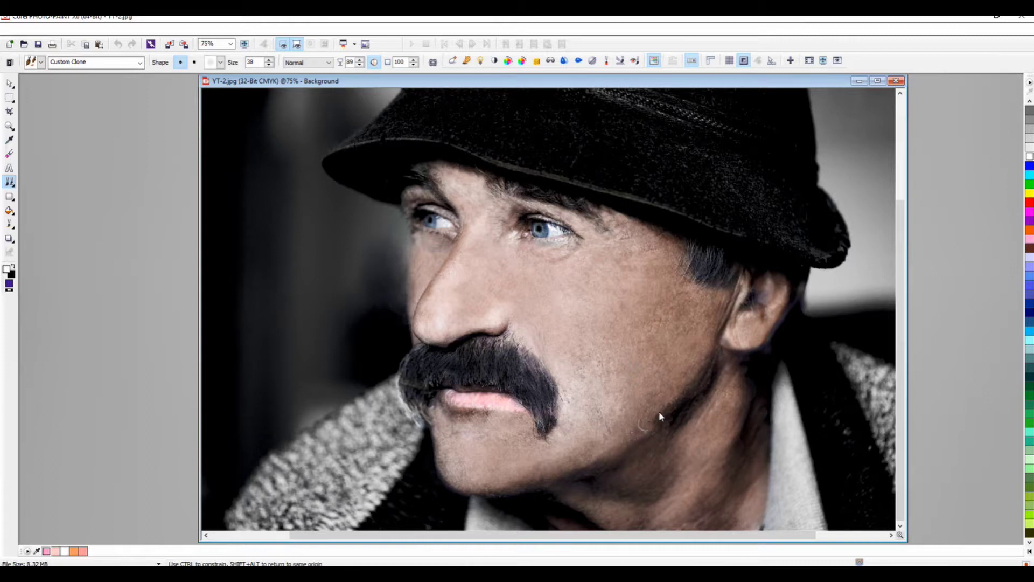
{"action": "left_click", "coordinate": [657, 430]}
{"action": "left_click", "coordinate": [662, 438]}
{"action": "key", "text": "ctrl+z"}
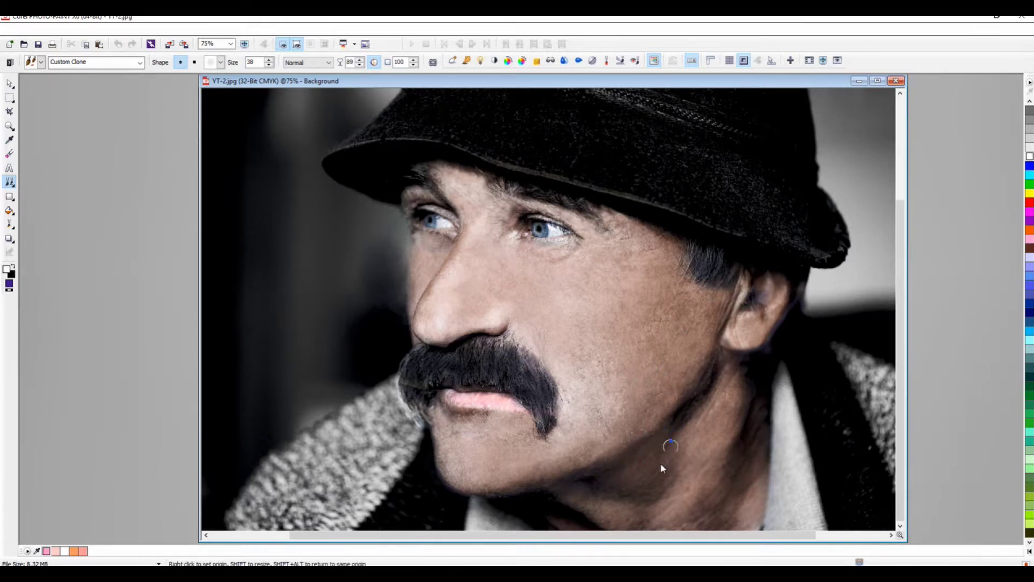
{"action": "key", "text": "ctrl+z"}
Clone cheek skin along the ragged left edge of the nose.
{"action": "scroll", "coordinate": [621, 310], "scroll_direction": "down", "scroll_amount": 1}
{"action": "scroll", "coordinate": [617, 334], "scroll_direction": "up", "scroll_amount": 1}
{"action": "scroll", "coordinate": [583, 336], "scroll_direction": "down", "scroll_amount": 1}
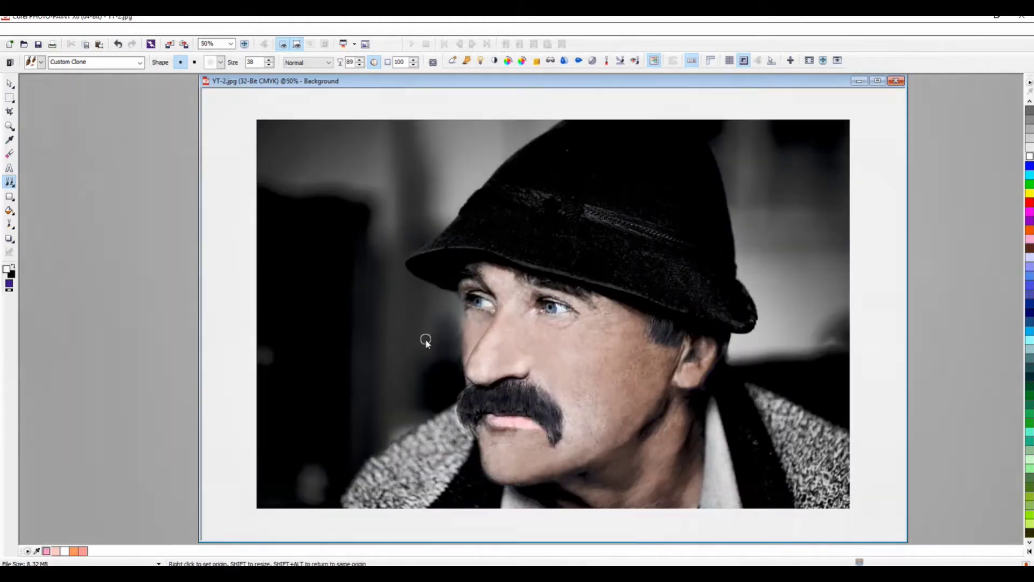
{"action": "scroll", "coordinate": [424, 339], "scroll_direction": "up", "scroll_amount": 1}
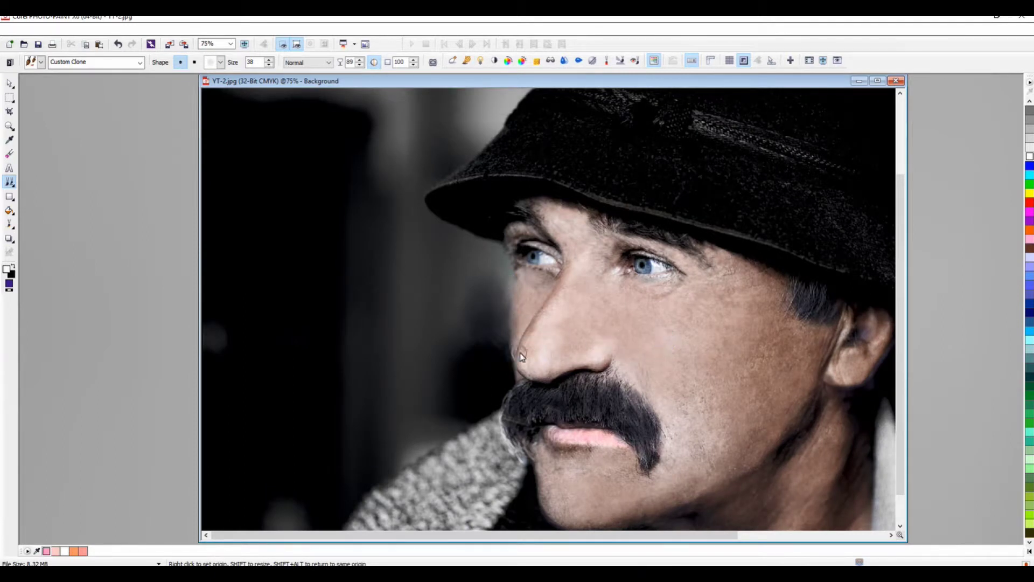
{"action": "left_click_drag", "start_coordinate": [519, 367], "coordinate": [515, 372]}
{"action": "left_click_drag", "start_coordinate": [526, 329], "coordinate": [527, 336]}
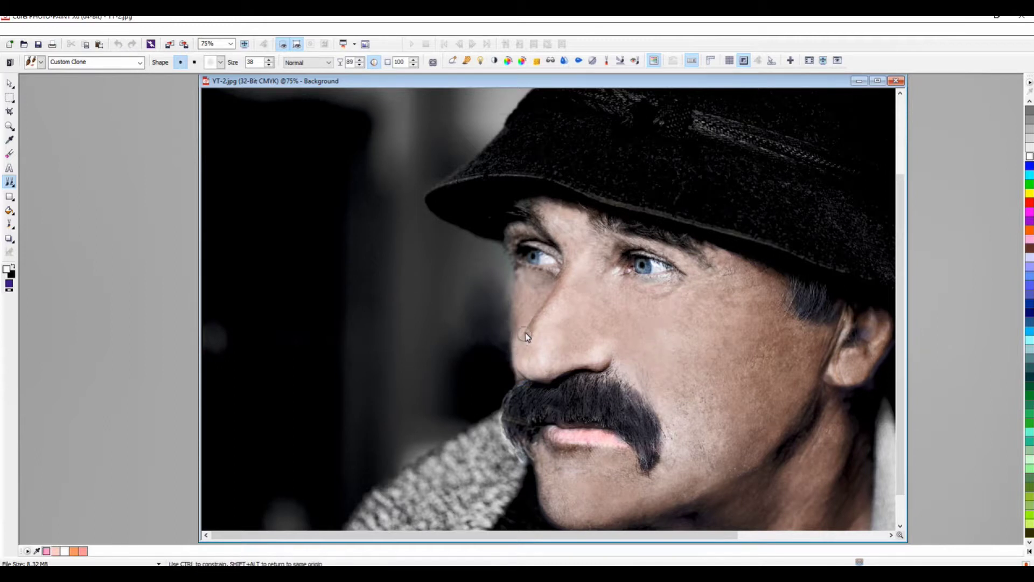
{"action": "right_click", "coordinate": [518, 319]}
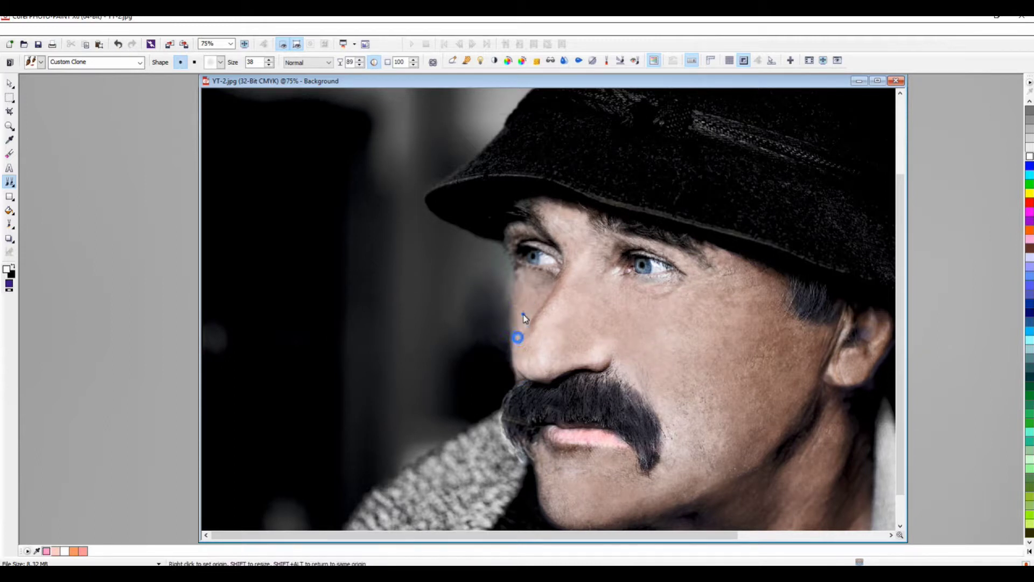
{"action": "mouse_move", "coordinate": [522, 337]}
{"action": "left_mouse_down"}
{"action": "mouse_move", "coordinate": [519, 369]}
{"action": "mouse_move", "coordinate": [555, 408]}
{"action": "left_mouse_up"}
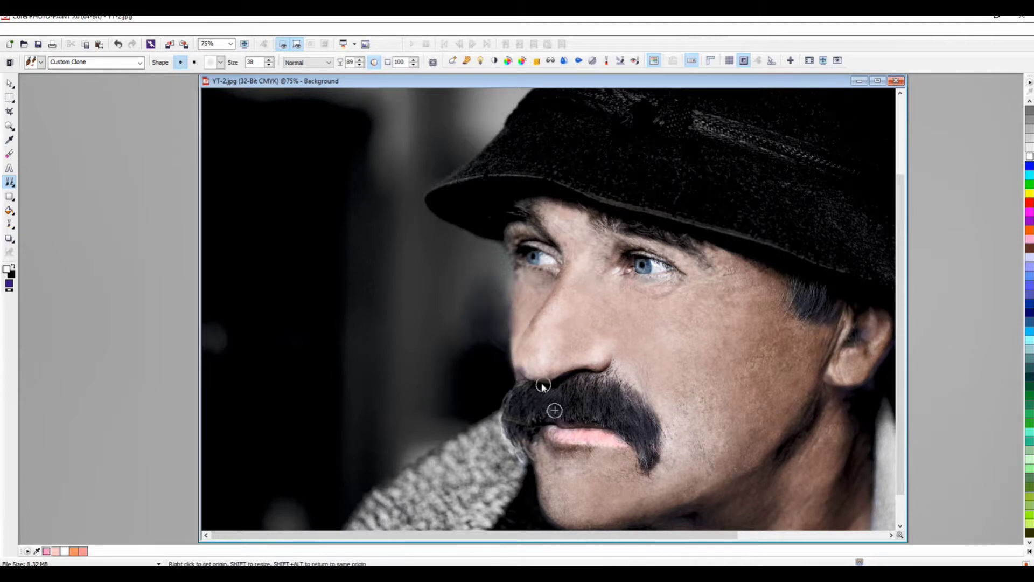
{"action": "left_click", "coordinate": [119, 45]}
{"action": "mouse_move", "coordinate": [525, 321]}
{"action": "left_mouse_down"}
{"action": "mouse_move", "coordinate": [528, 307]}
{"action": "mouse_move", "coordinate": [514, 347]}
{"action": "left_mouse_up"}
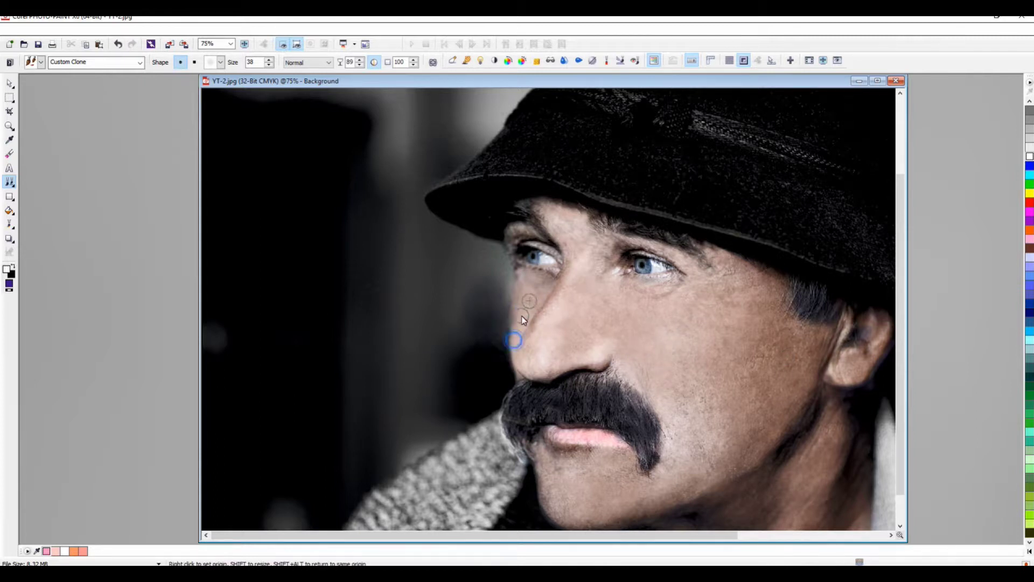
Re-sample at the nose edge and smooth the nose's left outline.
{"action": "right_click", "coordinate": [517, 332]}
{"action": "right_click", "coordinate": [520, 372]}
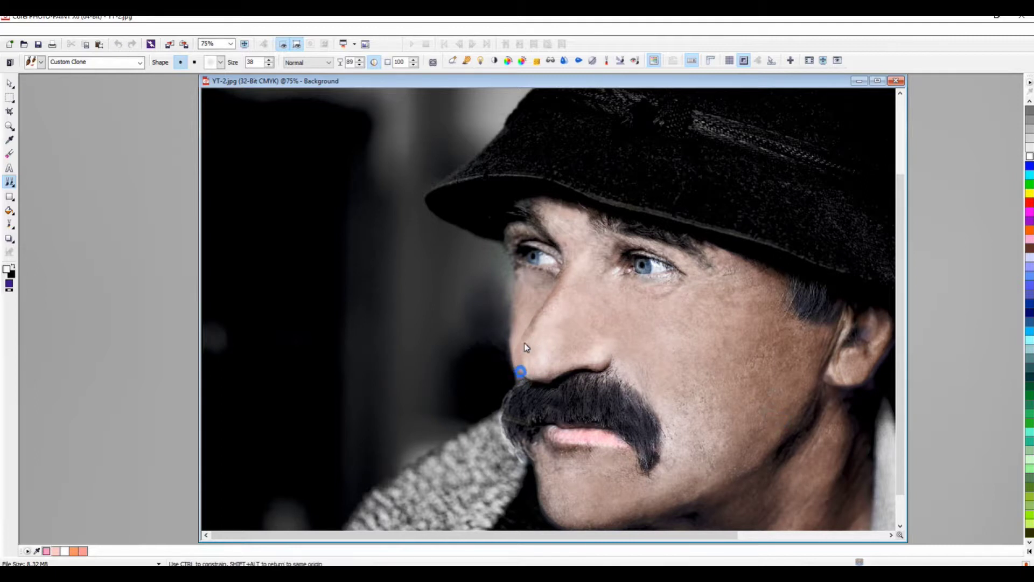
{"action": "left_click_drag", "start_coordinate": [528, 343], "coordinate": [520, 360]}
{"action": "key", "text": "ctrl+z"}
{"action": "right_click", "coordinate": [525, 353]}
{"action": "mouse_move", "coordinate": [525, 360]}
{"action": "left_mouse_down"}
{"action": "mouse_move", "coordinate": [542, 339]}
{"action": "mouse_move", "coordinate": [536, 369]}
{"action": "left_mouse_up"}
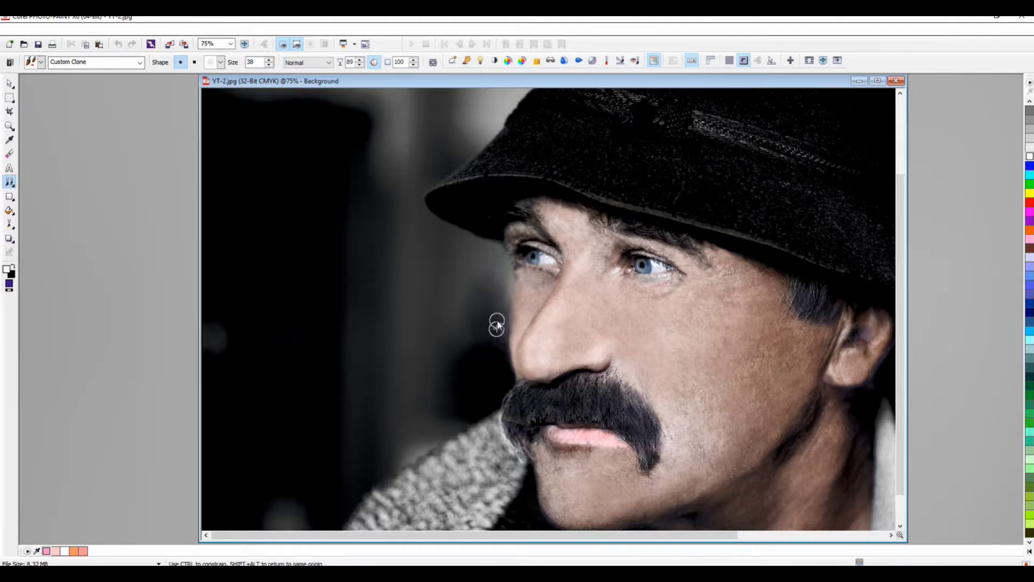
Sample cheek skin and paint it across the nose.
{"action": "right_click", "coordinate": [508, 285]}
{"action": "right_click", "coordinate": [474, 335]}
{"action": "right_click", "coordinate": [658, 331]}
{"action": "left_click_drag", "start_coordinate": [529, 311], "coordinate": [565, 324]}
Brighten the dark shadow and wrinkles at the eye corner with cloned skin.
{"action": "right_click", "coordinate": [642, 332]}
{"action": "right_click", "coordinate": [520, 300]}
{"action": "left_click_drag", "start_coordinate": [544, 287], "coordinate": [530, 283]}
{"action": "right_click", "coordinate": [687, 302]}
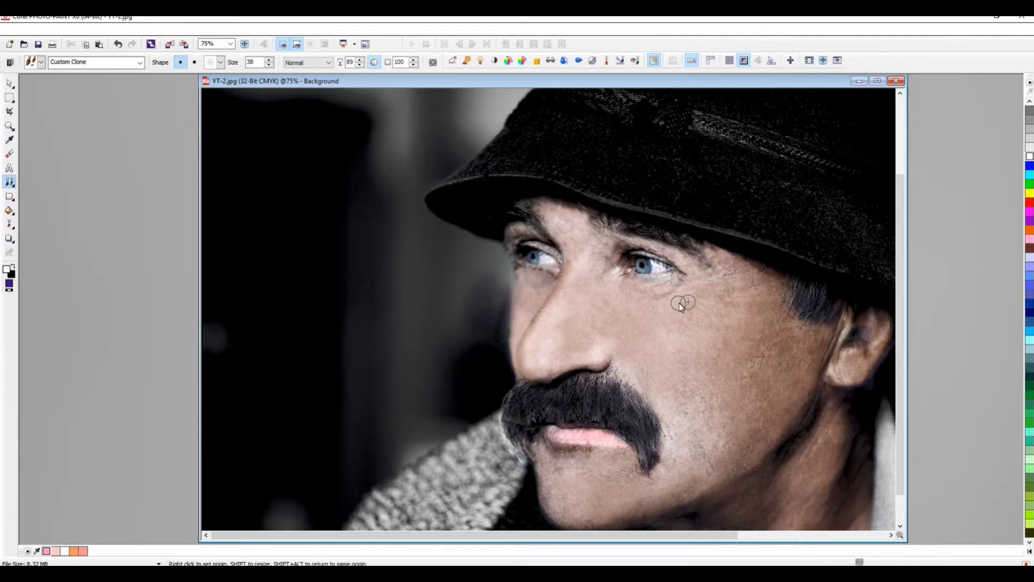
{"action": "right_click", "coordinate": [527, 281]}
{"action": "left_click_drag", "start_coordinate": [517, 239], "coordinate": [541, 237]}
Clone nearby skin to tidy the edge of the lip.
{"action": "scroll", "coordinate": [624, 298], "scroll_direction": "down", "scroll_amount": 1}
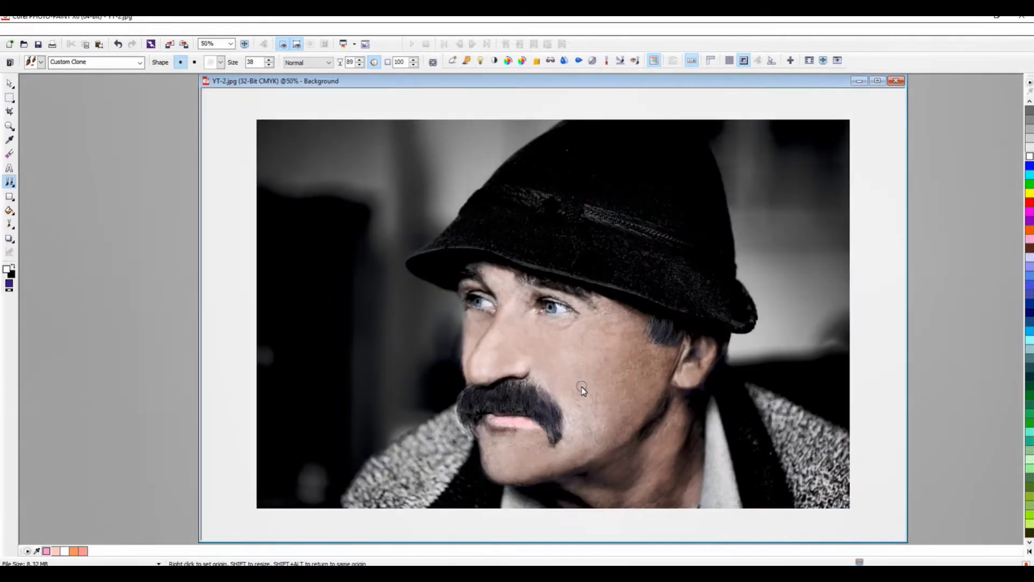
{"action": "scroll", "coordinate": [591, 384], "scroll_direction": "up", "scroll_amount": 1}
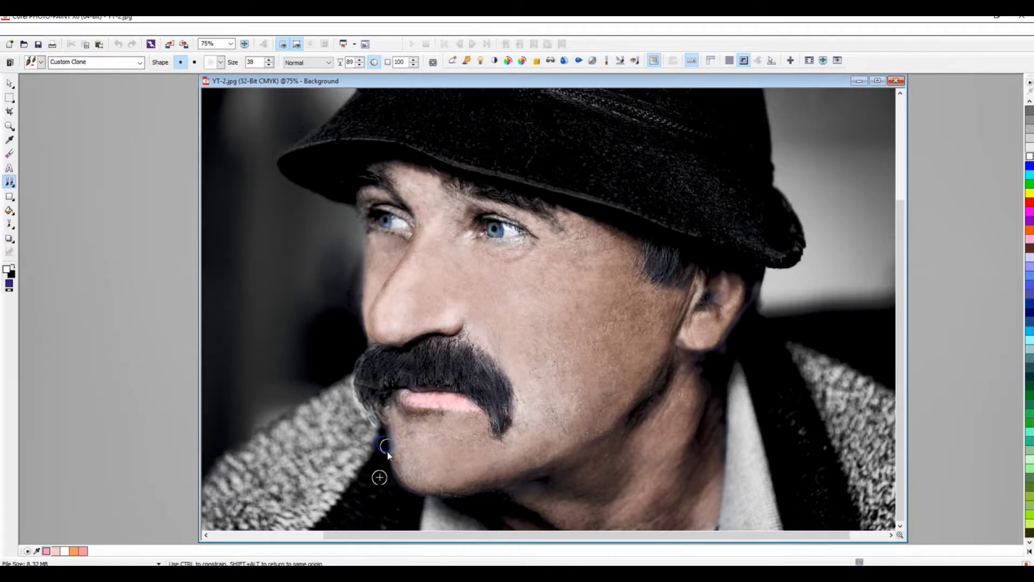
{"action": "right_click", "coordinate": [387, 412]}
{"action": "left_click_drag", "start_coordinate": [387, 409], "coordinate": [426, 445]}
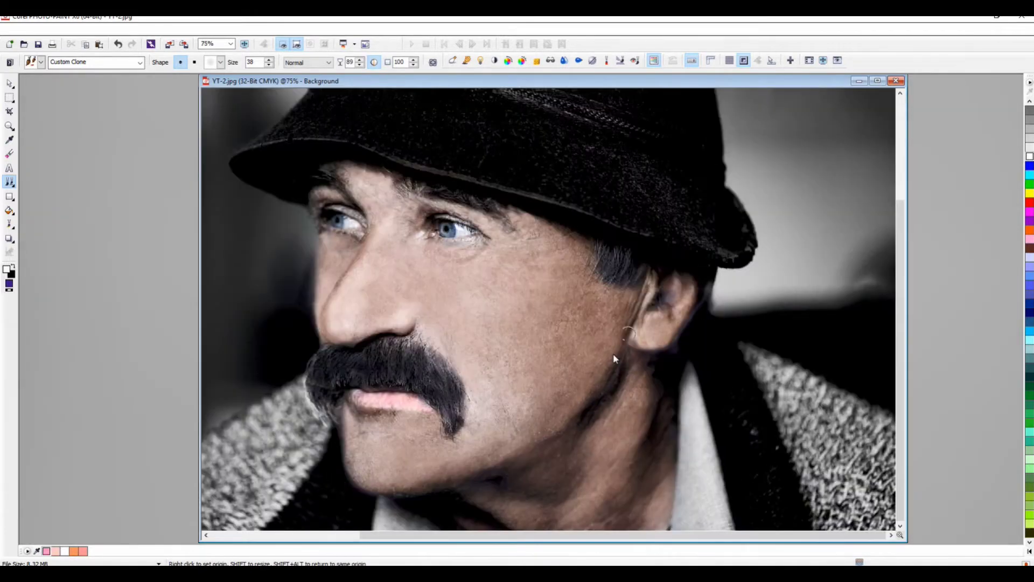
Smooth the skin around the earlobe with cloned skin.
{"action": "right_click", "coordinate": [649, 285]}
{"action": "right_click", "coordinate": [650, 336]}
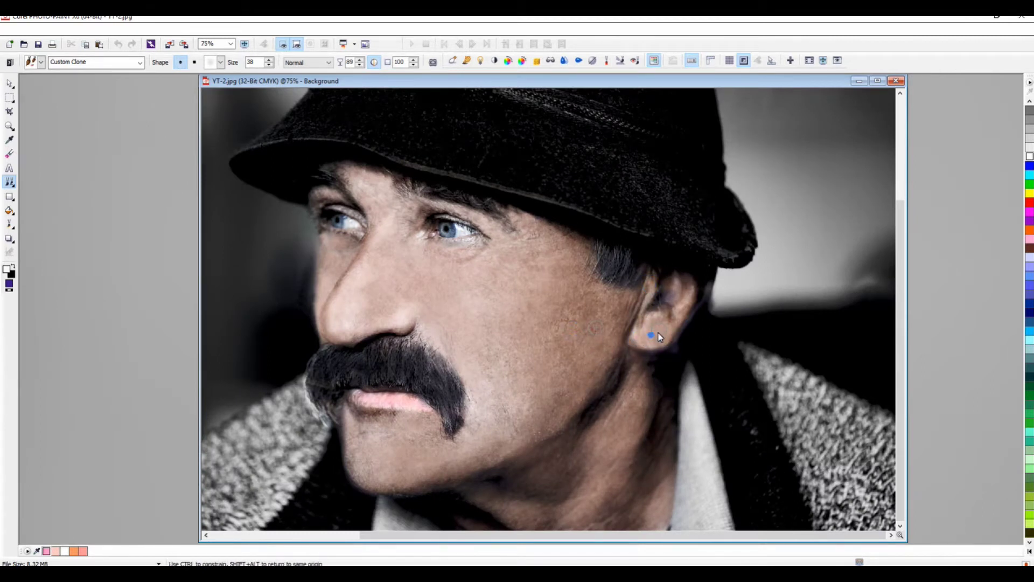
{"action": "left_click_drag", "start_coordinate": [659, 327], "coordinate": [624, 346]}
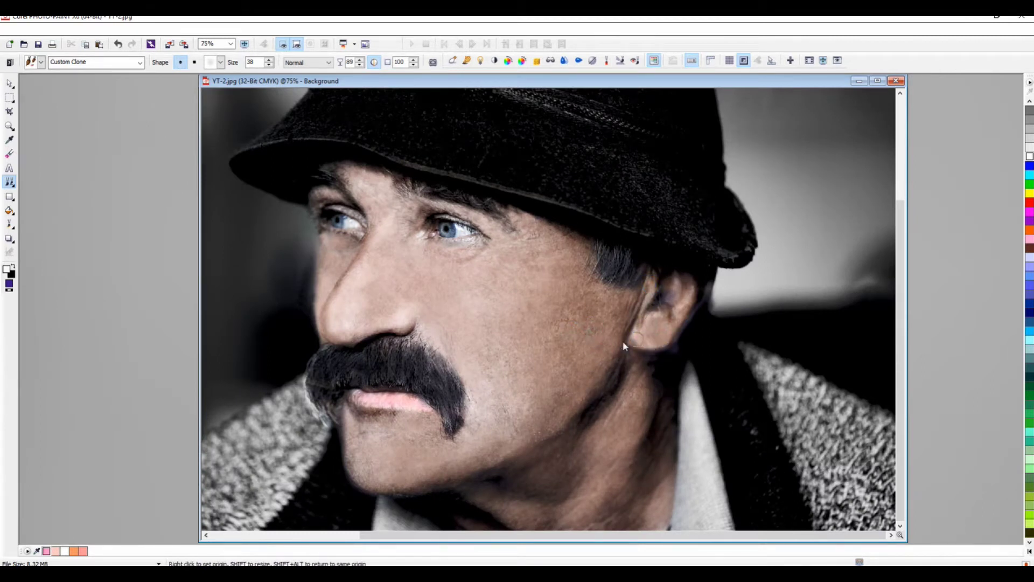
{"action": "left_click", "coordinate": [668, 321]}
{"action": "left_click_drag", "start_coordinate": [669, 317], "coordinate": [656, 351]}
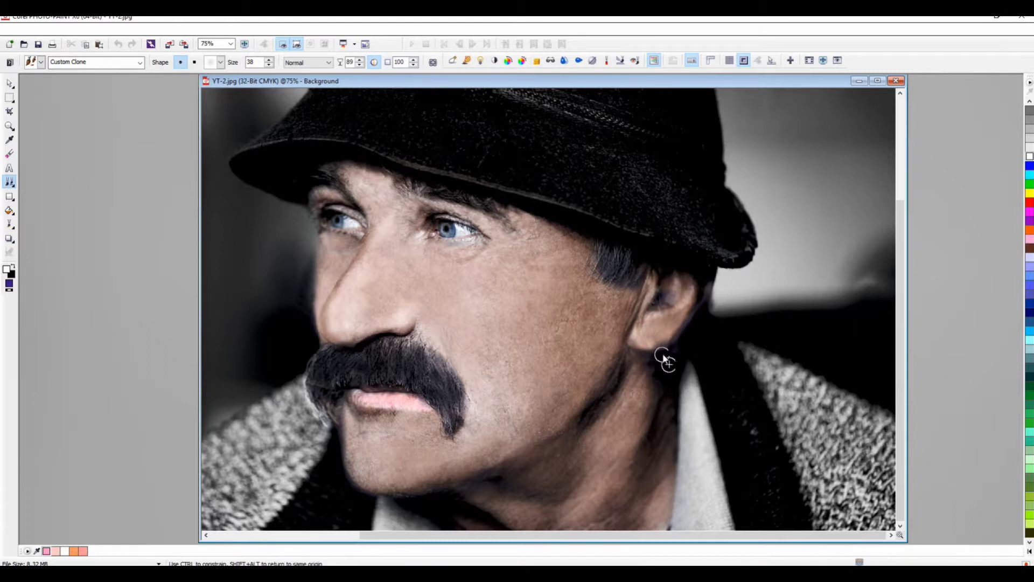
{"action": "left_click_drag", "start_coordinate": [652, 354], "coordinate": [667, 371]}
Sample moustache hair and extend the moustache up toward the nostril.
{"action": "scroll", "coordinate": [598, 355], "scroll_direction": "down", "scroll_amount": 3}
{"action": "scroll", "coordinate": [596, 346], "scroll_direction": "up", "scroll_amount": 2}
{"action": "scroll", "coordinate": [397, 330], "scroll_direction": "up", "scroll_amount": 3}
{"action": "scroll", "coordinate": [435, 332], "scroll_direction": "down", "scroll_amount": 2}
{"action": "scroll", "coordinate": [436, 337], "scroll_direction": "up", "scroll_amount": 1}
{"action": "left_click_drag", "start_coordinate": [577, 298], "coordinate": [579, 317]}
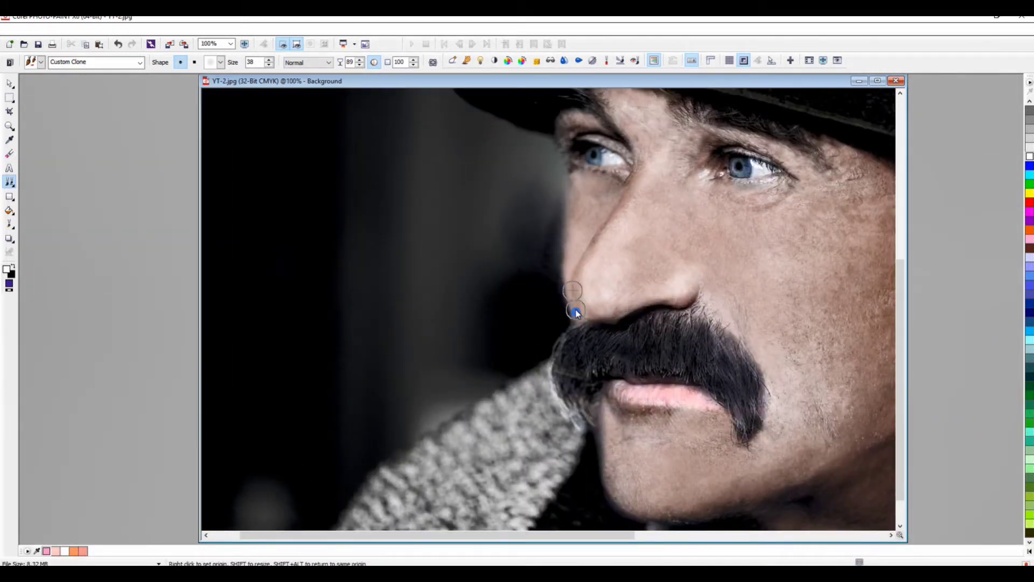
{"action": "right_click", "coordinate": [618, 348]}
{"action": "left_click_drag", "start_coordinate": [587, 326], "coordinate": [678, 323]}
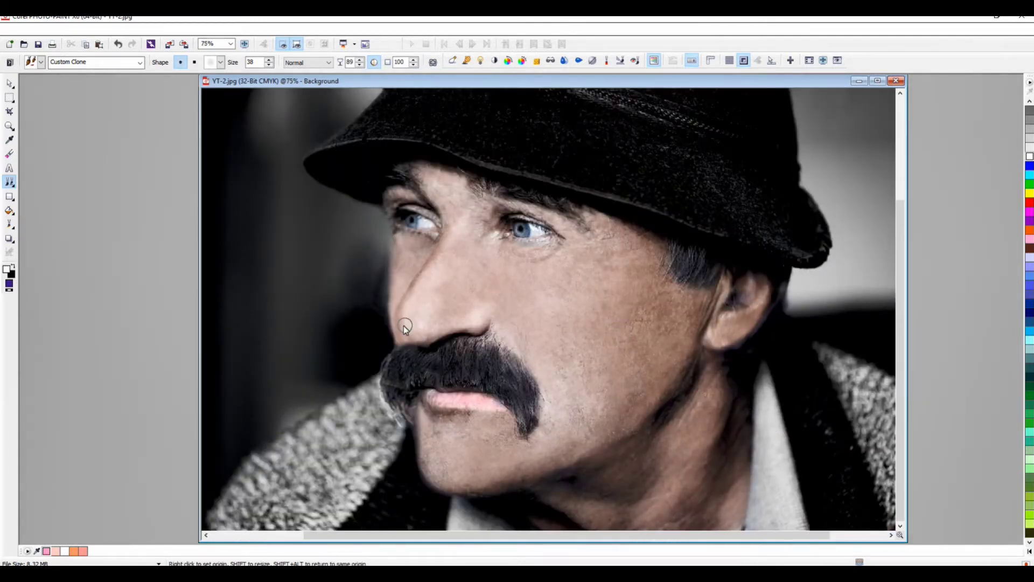
Dab cloned skin onto the chin and smooth spots on the nose.
{"action": "right_click", "coordinate": [403, 331]}
{"action": "right_click", "coordinate": [415, 313]}
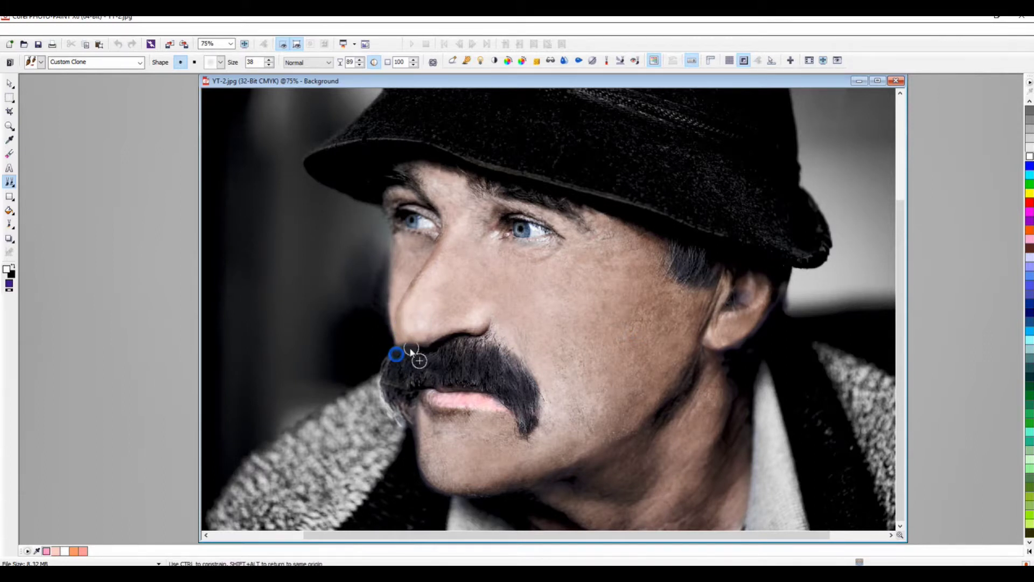
{"action": "right_click", "coordinate": [394, 361]}
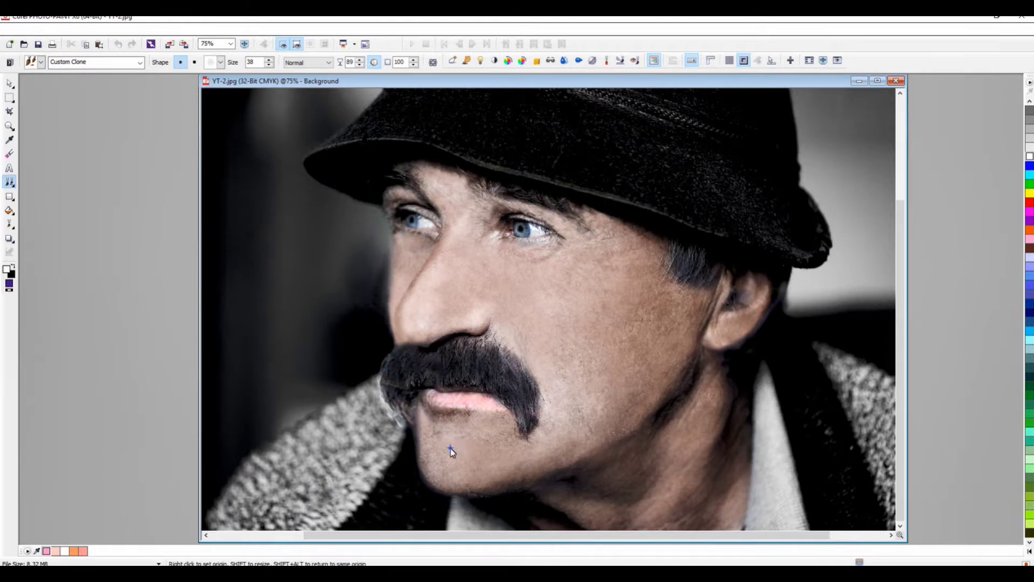
{"action": "right_click", "coordinate": [546, 451]}
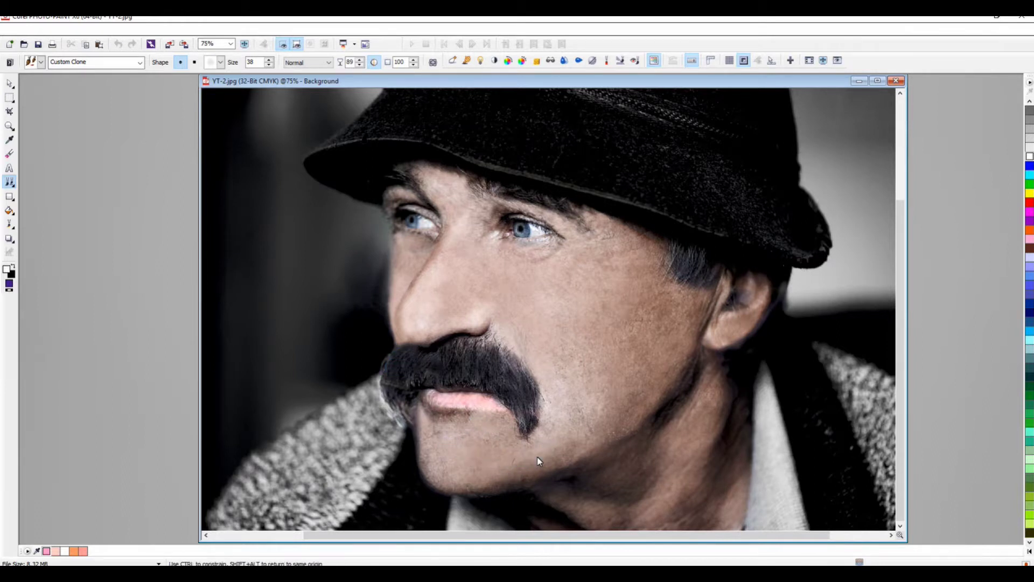
{"action": "left_click", "coordinate": [529, 476]}
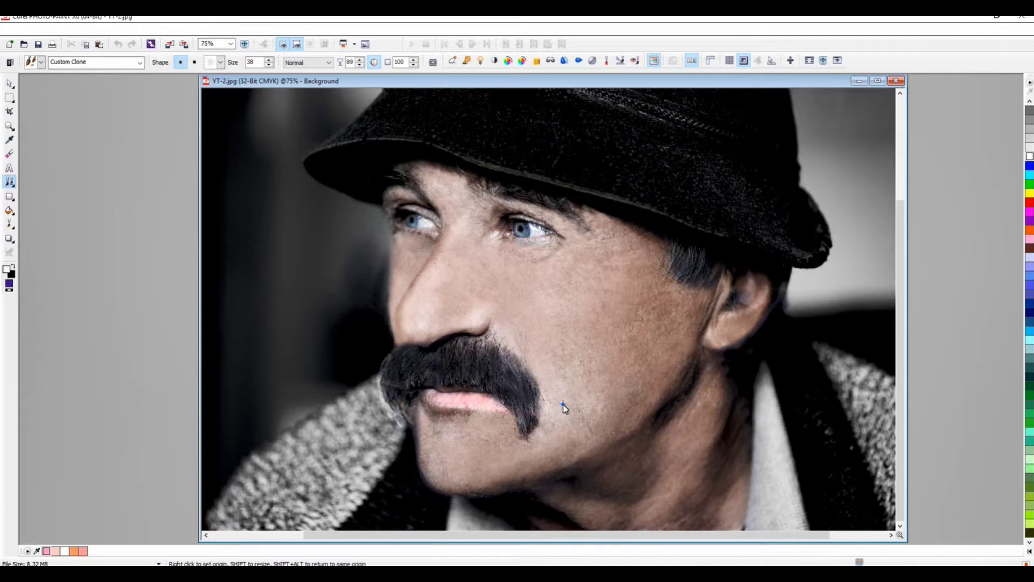
{"action": "right_click", "coordinate": [425, 302]}
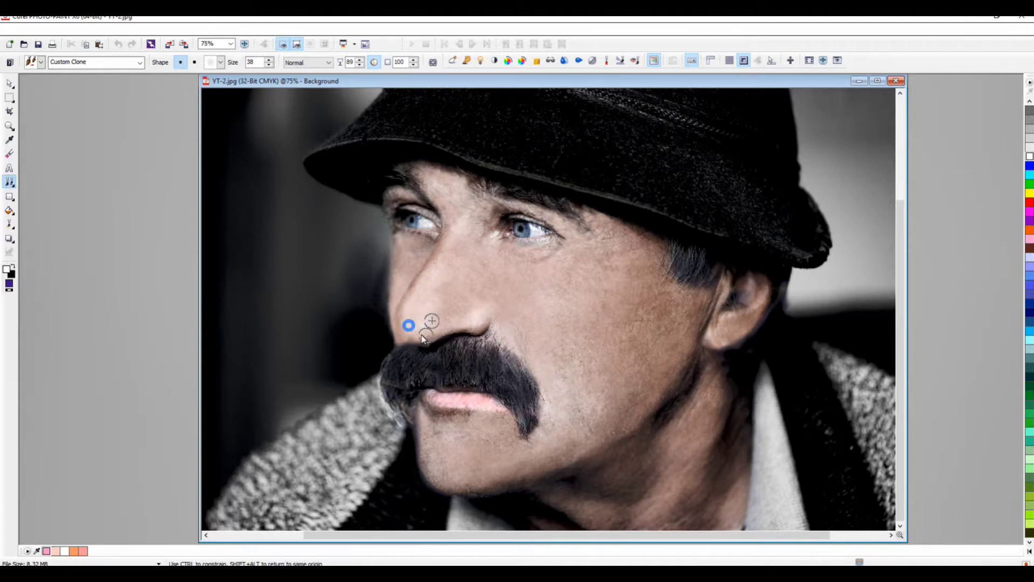
{"action": "left_click_drag", "start_coordinate": [429, 313], "coordinate": [415, 331]}
{"action": "left_click_drag", "start_coordinate": [429, 285], "coordinate": [401, 318]}
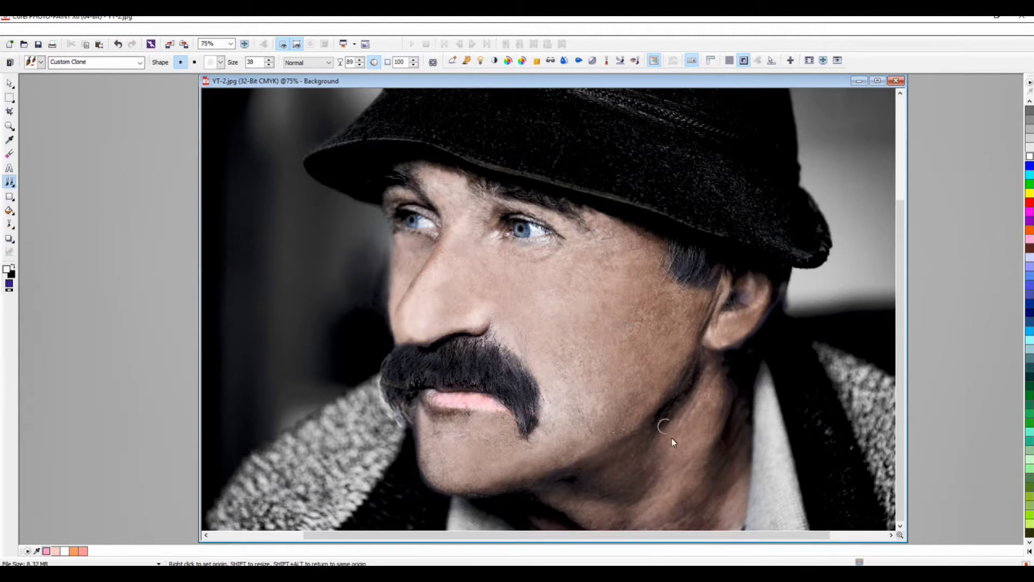
Retouch the area below the lower lip and the chin with clean skin.
{"action": "right_click", "coordinate": [524, 322]}
{"action": "left_click_drag", "start_coordinate": [466, 420], "coordinate": [456, 428]}
{"action": "right_click", "coordinate": [435, 431]}
{"action": "left_click", "coordinate": [480, 445]}
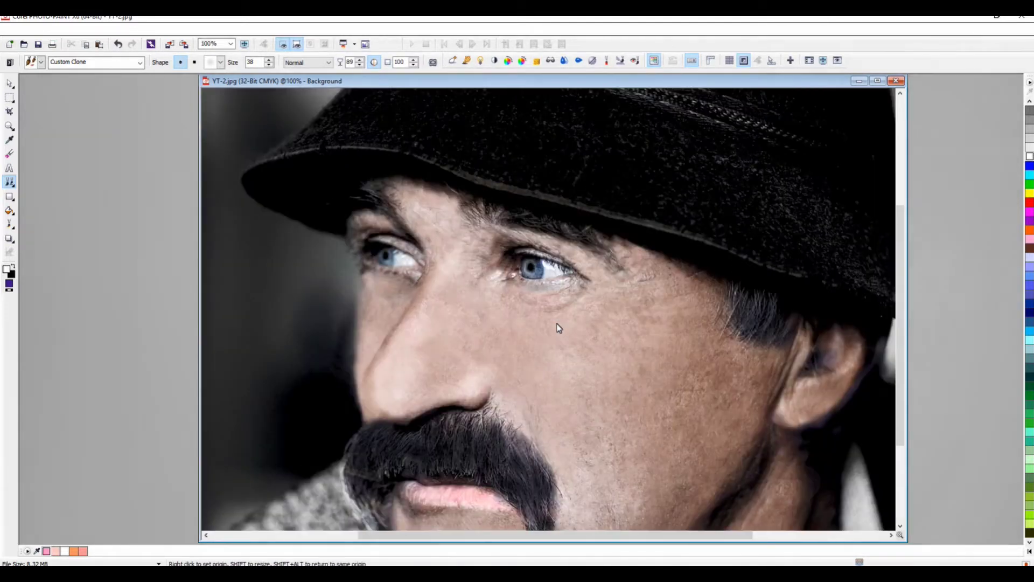
{"action": "right_click", "coordinate": [409, 324]}
{"action": "right_click", "coordinate": [728, 438]}
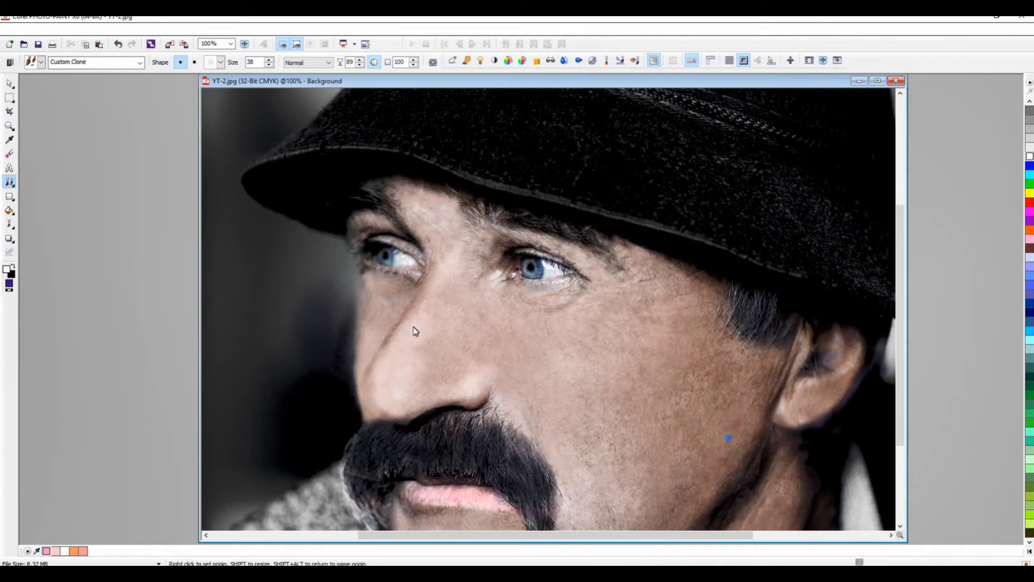
Smooth and brighten the lower nose and nose tip with cloned skin.
{"action": "left_click", "coordinate": [408, 370]}
{"action": "left_click_drag", "start_coordinate": [403, 370], "coordinate": [386, 379]}
{"action": "right_click", "coordinate": [521, 380]}
{"action": "left_click", "coordinate": [383, 399]}
{"action": "left_click", "coordinate": [386, 368]}
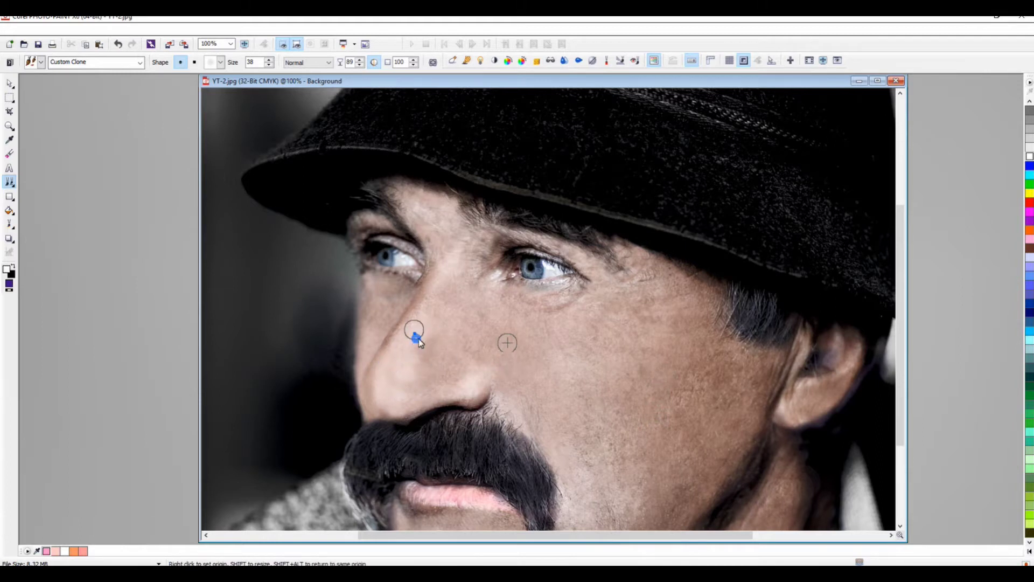
{"action": "left_click_drag", "start_coordinate": [431, 382], "coordinate": [549, 387]}
{"action": "left_click_drag", "start_coordinate": [396, 391], "coordinate": [413, 380]}
Clone clean skin across the cheek to smooth its texture.
{"action": "right_click", "coordinate": [655, 353]}
{"action": "left_click", "coordinate": [628, 323]}
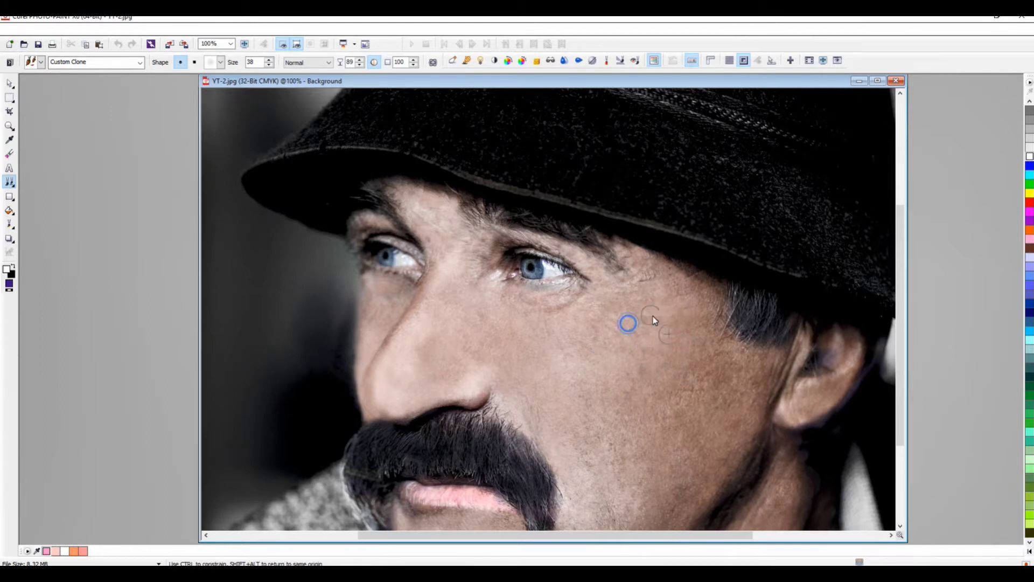
{"action": "left_click_drag", "start_coordinate": [626, 322], "coordinate": [703, 322]}
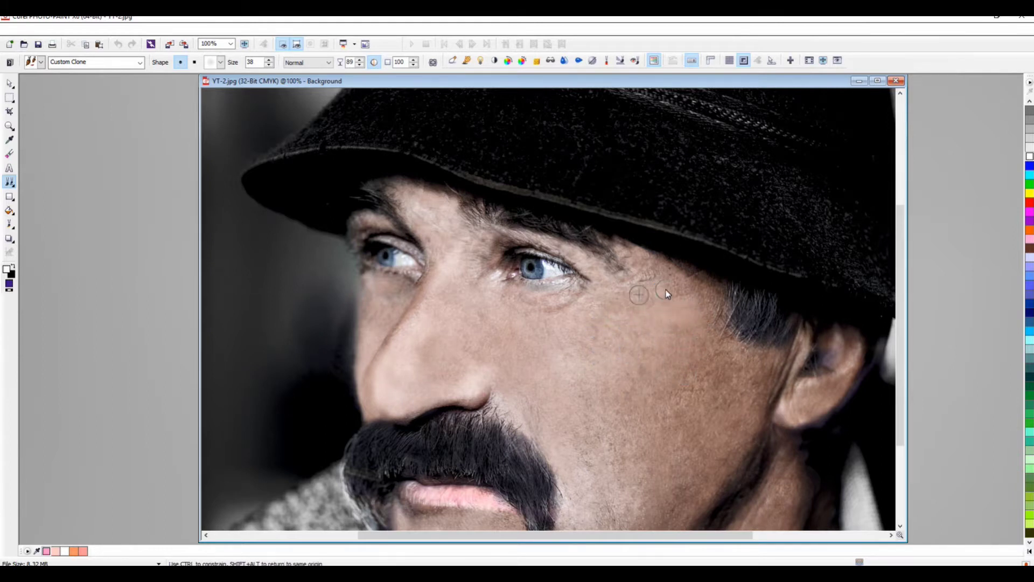
{"action": "scroll", "coordinate": [697, 327], "scroll_direction": "down", "scroll_amount": 1}
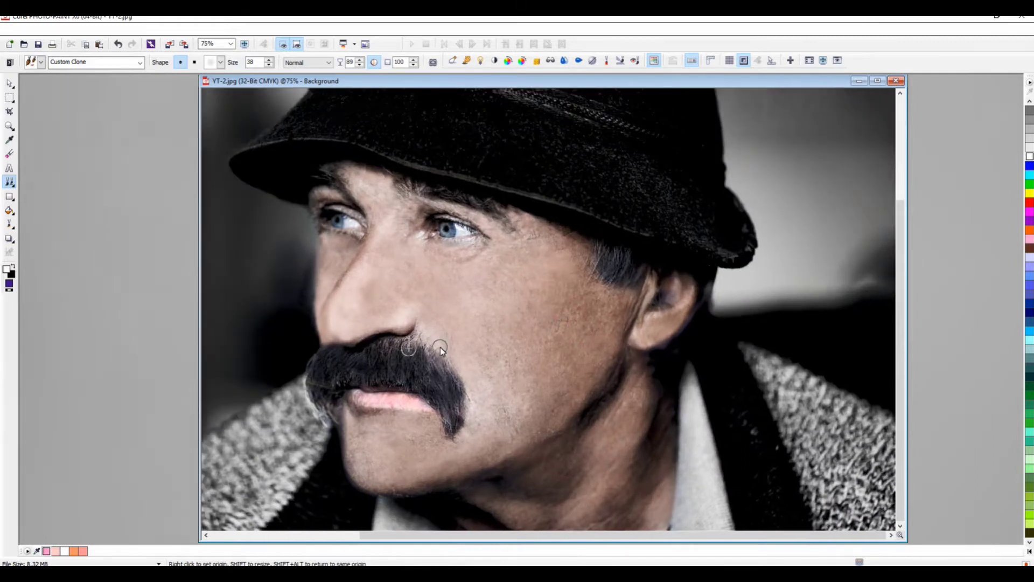
{"action": "scroll", "coordinate": [425, 347], "scroll_direction": "up", "scroll_amount": 1}
{"action": "right_click", "coordinate": [452, 314]}
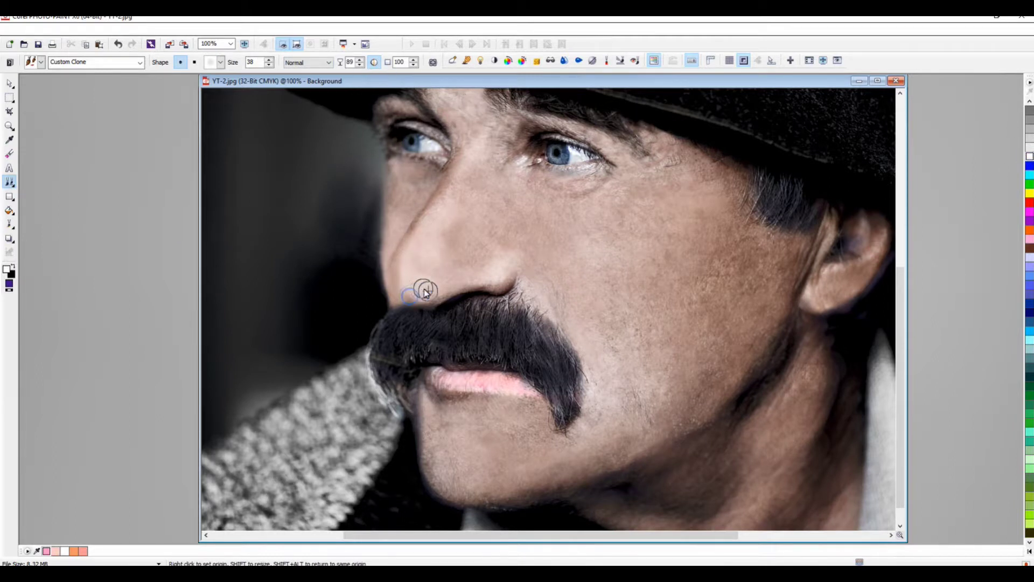
{"action": "left_click", "coordinate": [12, 228]}
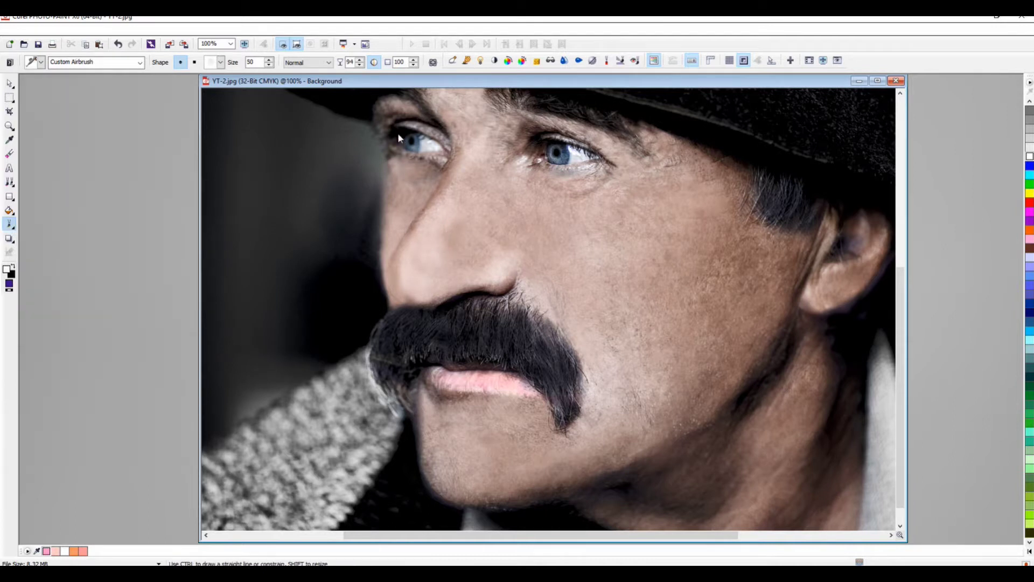
{"action": "left_click_drag", "start_coordinate": [415, 297], "coordinate": [406, 298]}
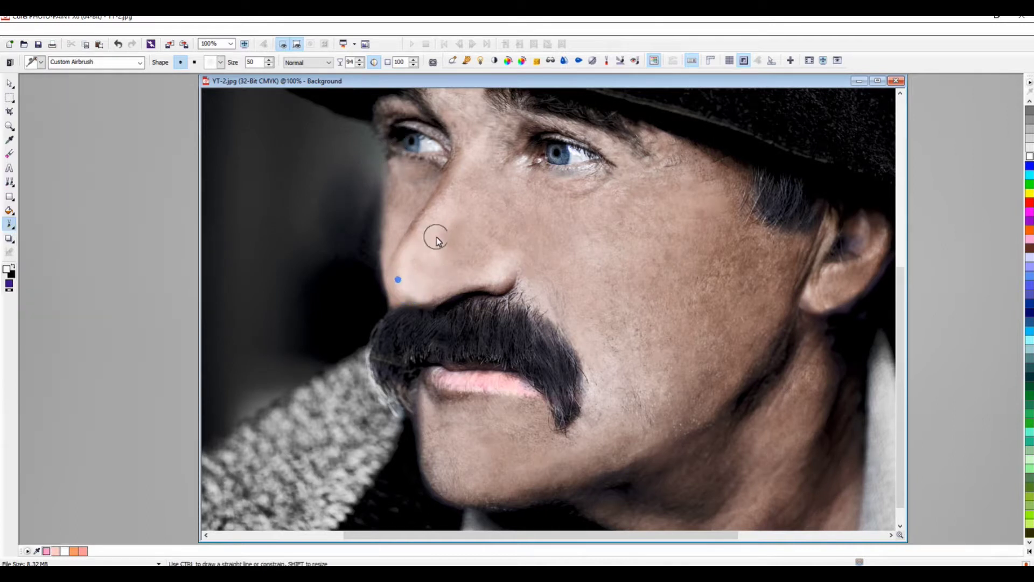
{"action": "left_click", "coordinate": [416, 272]}
{"action": "left_click", "coordinate": [498, 276]}
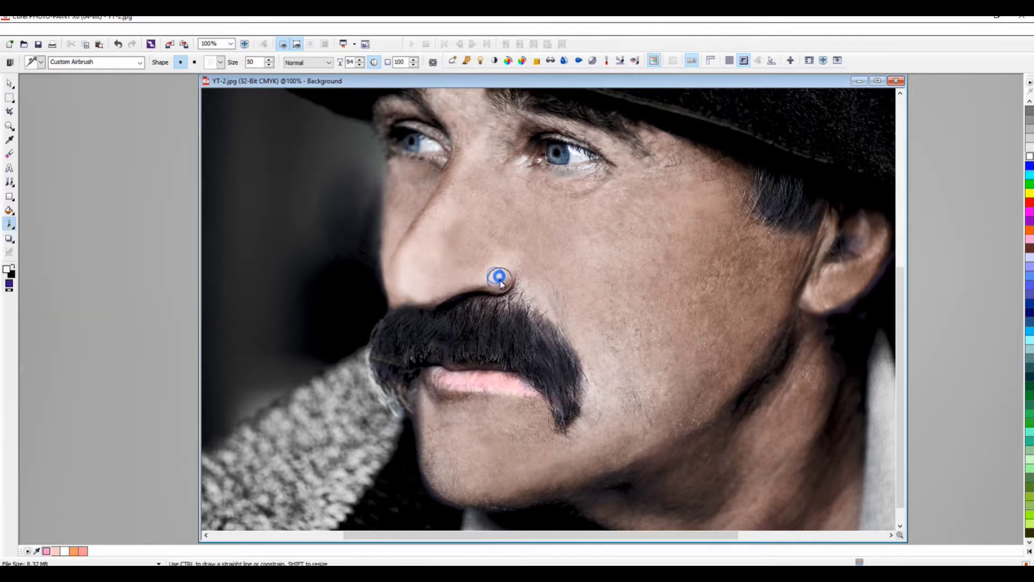
{"action": "left_click", "coordinate": [432, 231]}
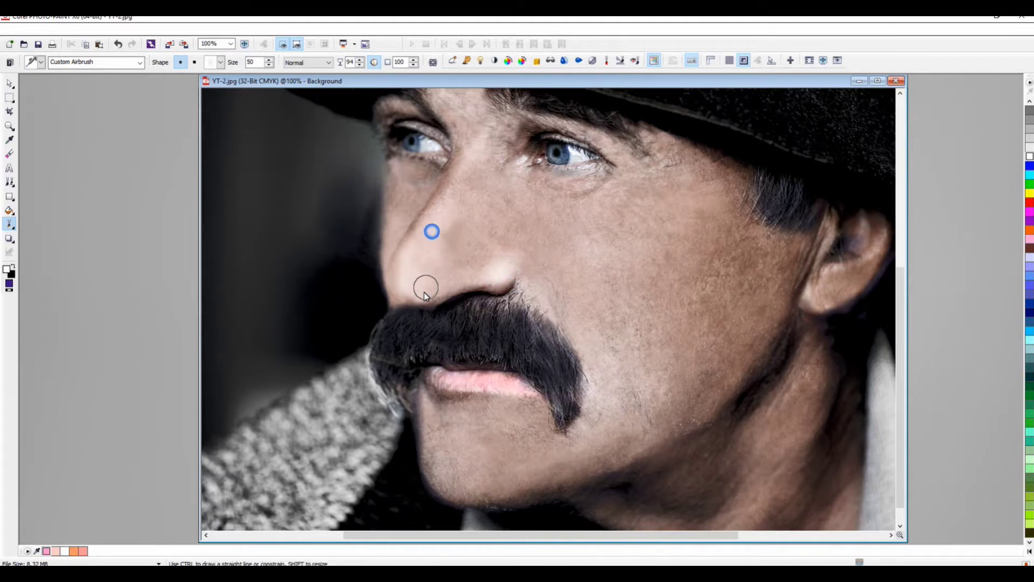
{"action": "left_click", "coordinate": [459, 104]}
{"action": "left_click", "coordinate": [558, 200]}
{"action": "right_click", "coordinate": [588, 240]}
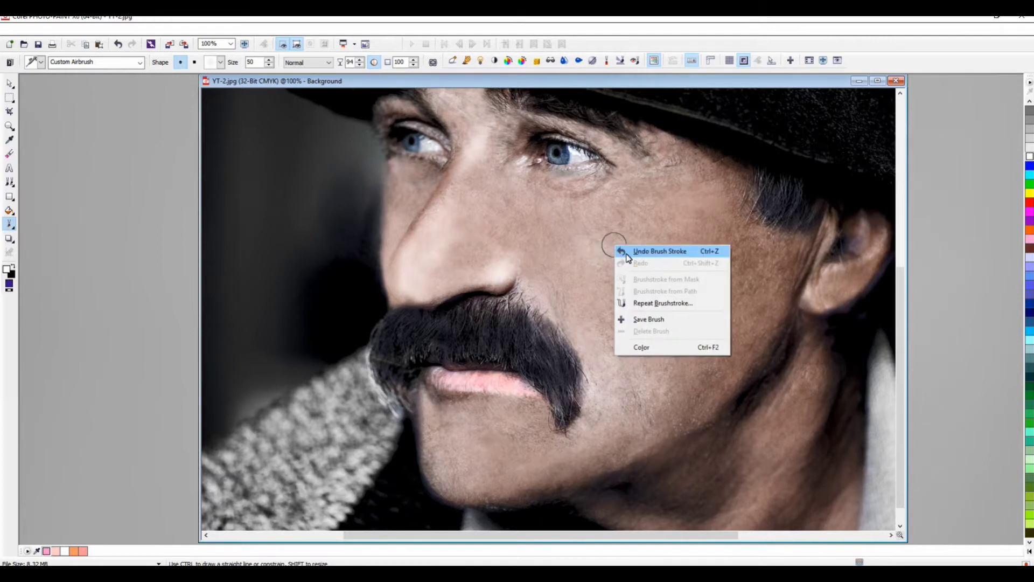
{"action": "scroll", "coordinate": [566, 318], "scroll_direction": "down", "scroll_amount": 1}
{"action": "left_click", "coordinate": [555, 317]}
Enlarge the clone brush to size 56 and clone cheek skin over the nose.
{"action": "left_click", "coordinate": [9, 182]}
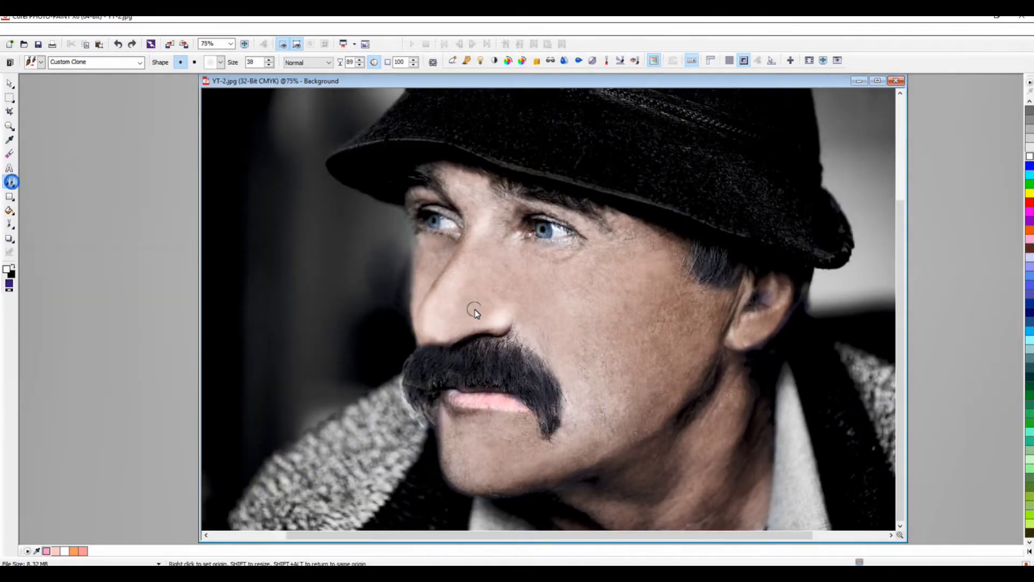
{"action": "left_click", "coordinate": [271, 64]}
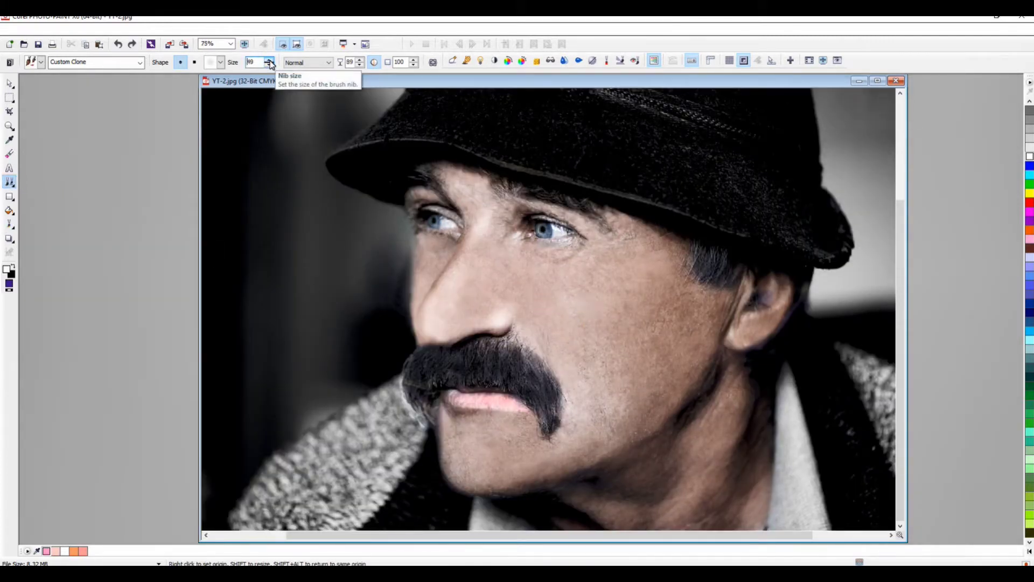
{"action": "right_click", "coordinate": [588, 318]}
{"action": "mouse_move", "coordinate": [435, 317]}
{"action": "left_mouse_down"}
{"action": "mouse_move", "coordinate": [439, 300]}
{"action": "mouse_move", "coordinate": [463, 295]}
{"action": "mouse_move", "coordinate": [486, 322]}
{"action": "left_mouse_up"}
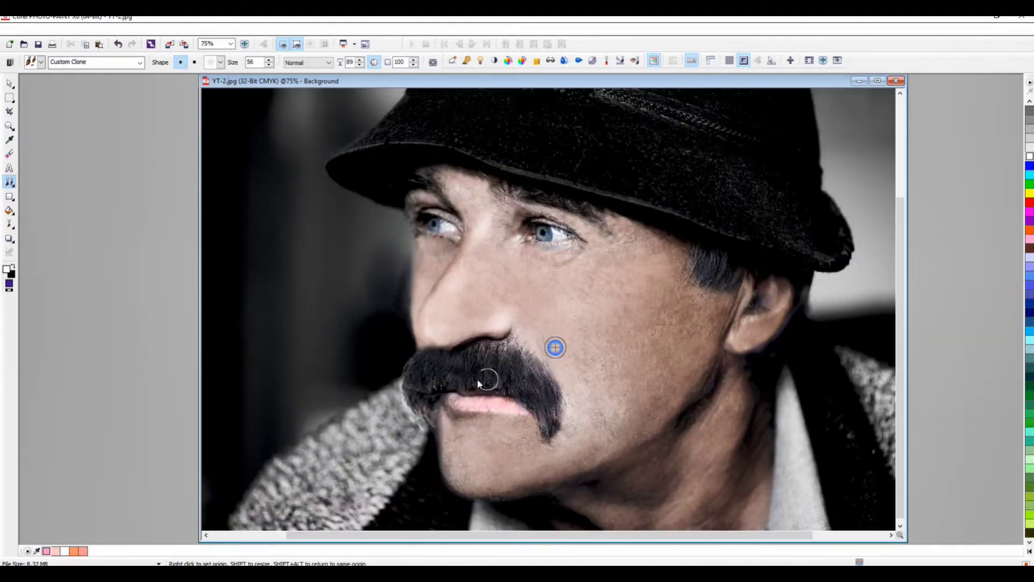
{"action": "scroll", "coordinate": [462, 369], "scroll_direction": "up", "scroll_amount": 3}
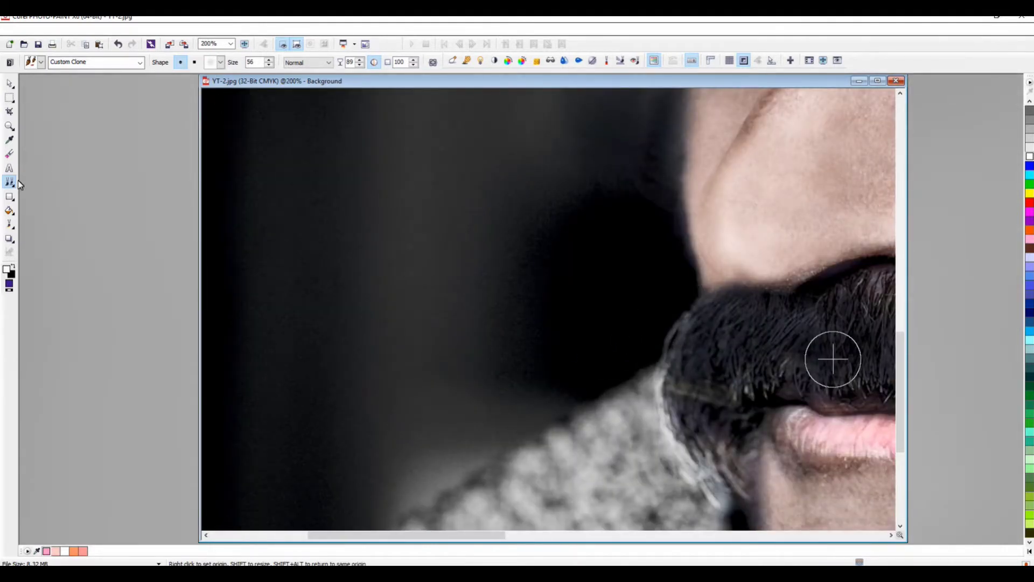
Set the brush size to 17 and clone clean skin over the nose tip and nostril edge.
{"action": "double_click", "coordinate": [250, 62]}
{"action": "type", "text": "17"}
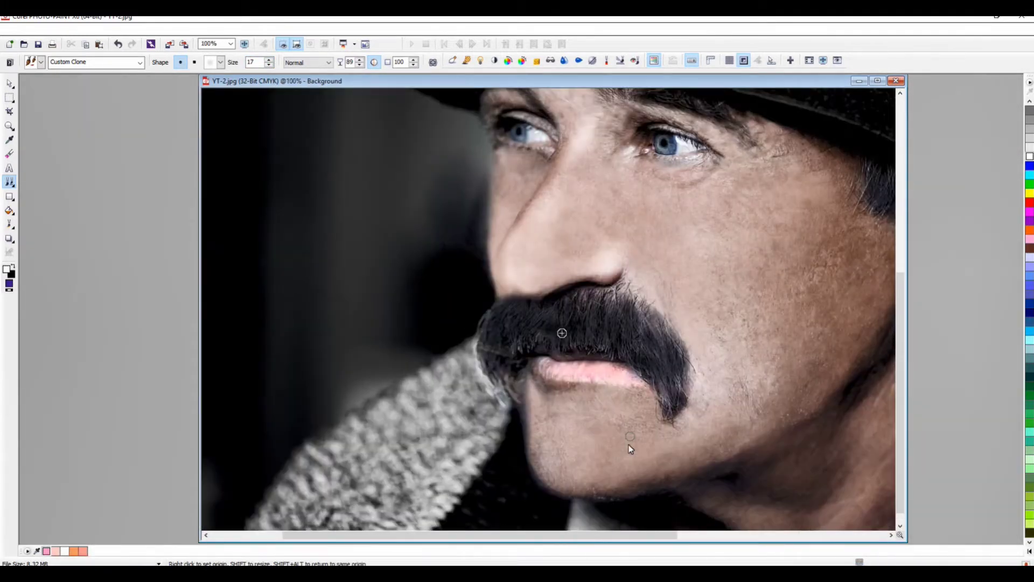
{"action": "right_click", "coordinate": [605, 461]}
{"action": "left_click", "coordinate": [503, 280]}
{"action": "left_click", "coordinate": [501, 257]}
{"action": "right_click", "coordinate": [534, 262]}
{"action": "left_click", "coordinate": [509, 272]}
{"action": "left_click_drag", "start_coordinate": [519, 262], "coordinate": [517, 284]}
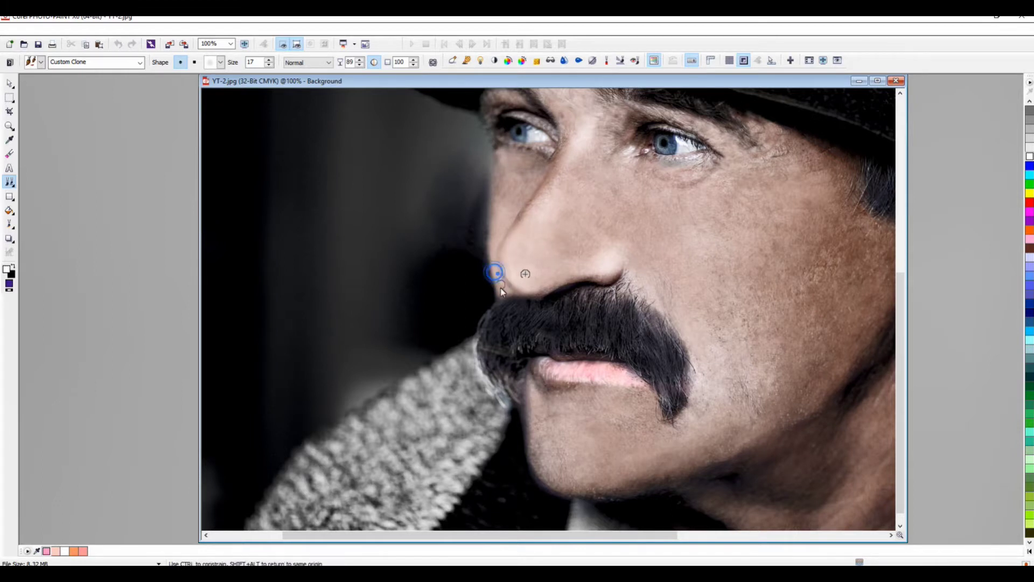
{"action": "left_click_drag", "start_coordinate": [525, 284], "coordinate": [558, 281]}
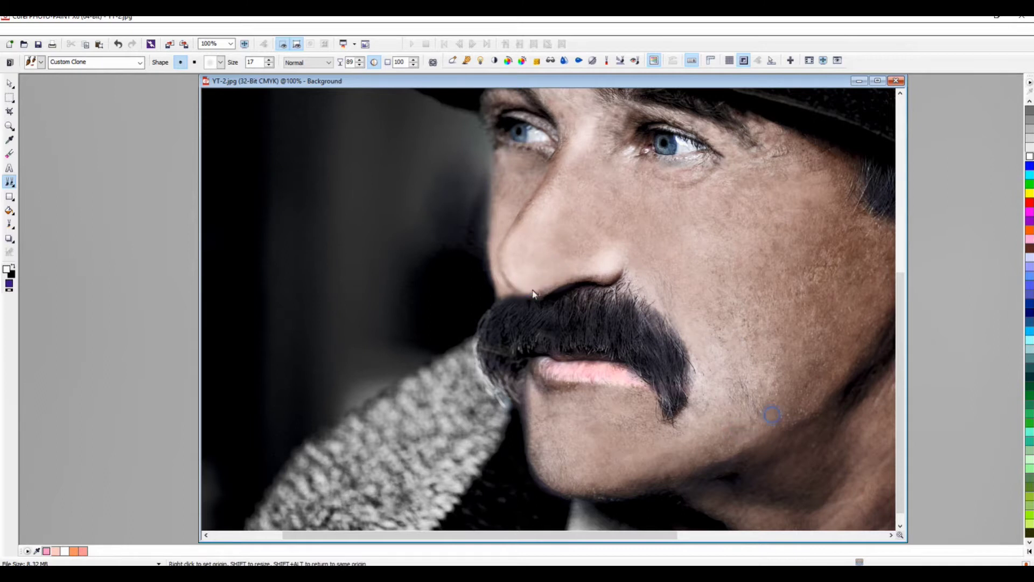
{"action": "left_click_drag", "start_coordinate": [522, 290], "coordinate": [542, 295]}
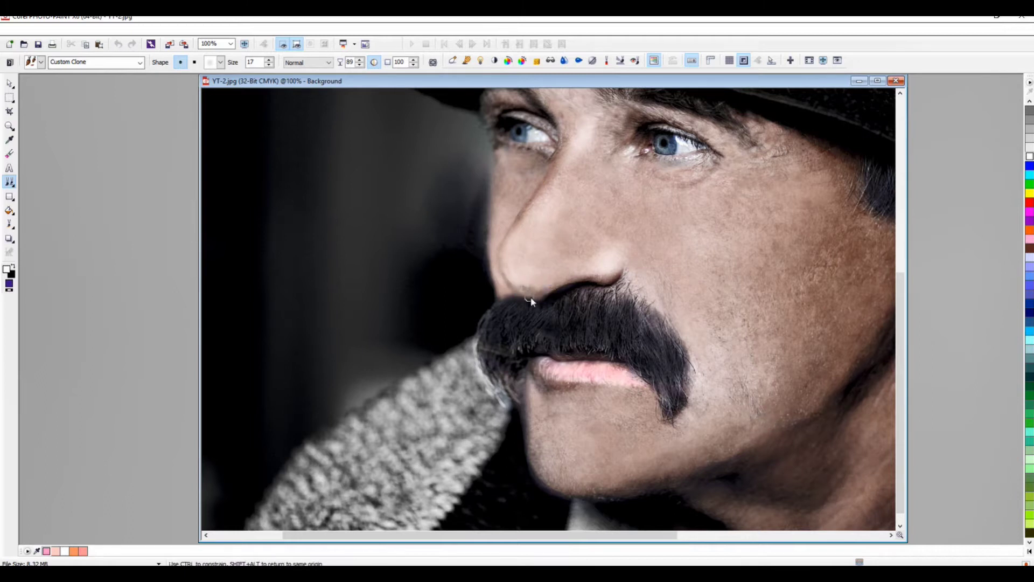
Sample right-cheek skin and clone it over the nostril area.
{"action": "left_click_drag", "start_coordinate": [548, 253], "coordinate": [527, 284]}
{"action": "right_click", "coordinate": [684, 283]}
{"action": "left_click", "coordinate": [531, 285]}
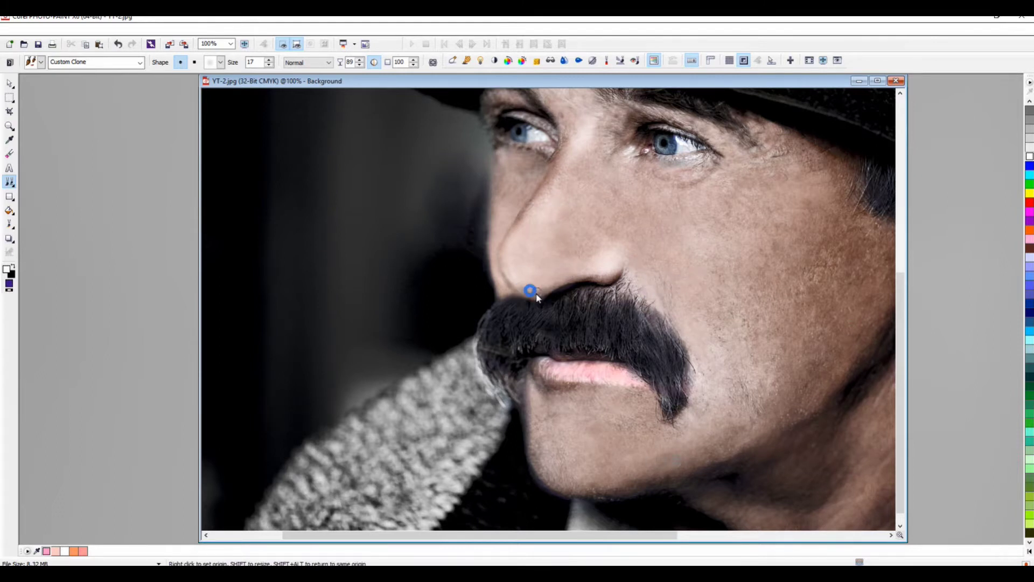
{"action": "mouse_move", "coordinate": [538, 285]}
{"action": "left_mouse_down"}
{"action": "mouse_move", "coordinate": [529, 286]}
{"action": "mouse_move", "coordinate": [698, 331]}
{"action": "left_mouse_up"}
Smooth the chin skin and the skin beneath the eye.
{"action": "mouse_move", "coordinate": [592, 491]}
{"action": "left_mouse_down"}
{"action": "mouse_move", "coordinate": [593, 475]}
{"action": "mouse_move", "coordinate": [595, 502]}
{"action": "mouse_move", "coordinate": [624, 488]}
{"action": "mouse_move", "coordinate": [627, 472]}
{"action": "left_mouse_up"}
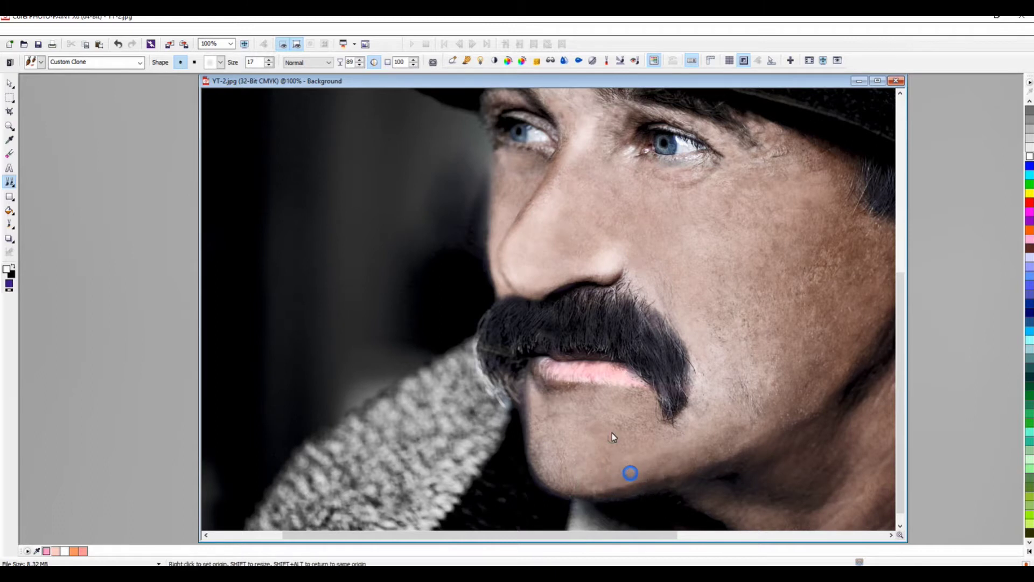
{"action": "scroll", "coordinate": [624, 463], "scroll_direction": "down", "scroll_amount": 1}
{"action": "scroll", "coordinate": [604, 409], "scroll_direction": "down", "scroll_amount": 1}
{"action": "scroll", "coordinate": [590, 340], "scroll_direction": "up", "scroll_amount": 1}
{"action": "left_click_drag", "start_coordinate": [559, 302], "coordinate": [558, 283]}
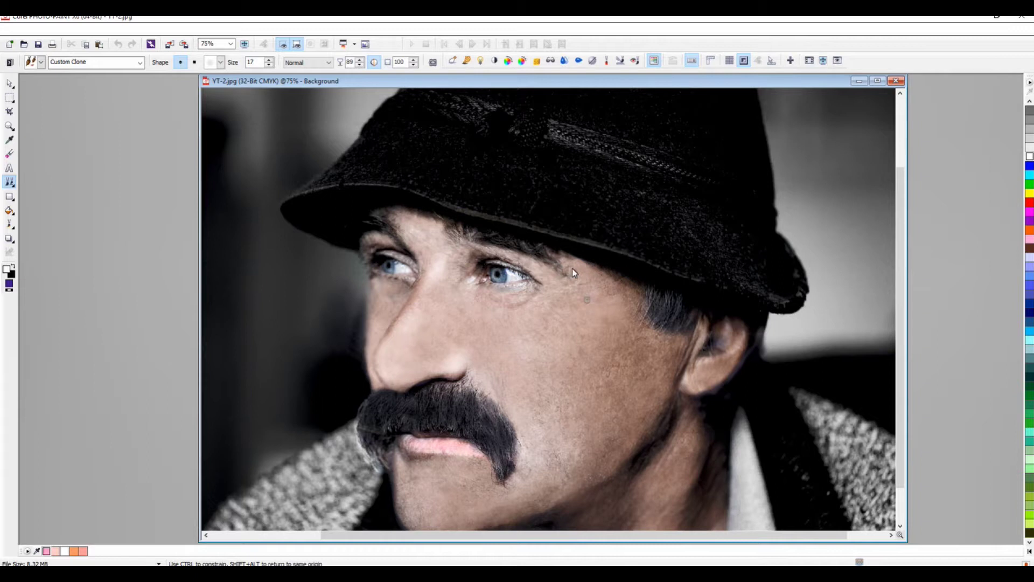
Finish smoothing near the eye and set up the Airbrush at size 204.
{"action": "left_click_drag", "start_coordinate": [579, 276], "coordinate": [540, 274]}
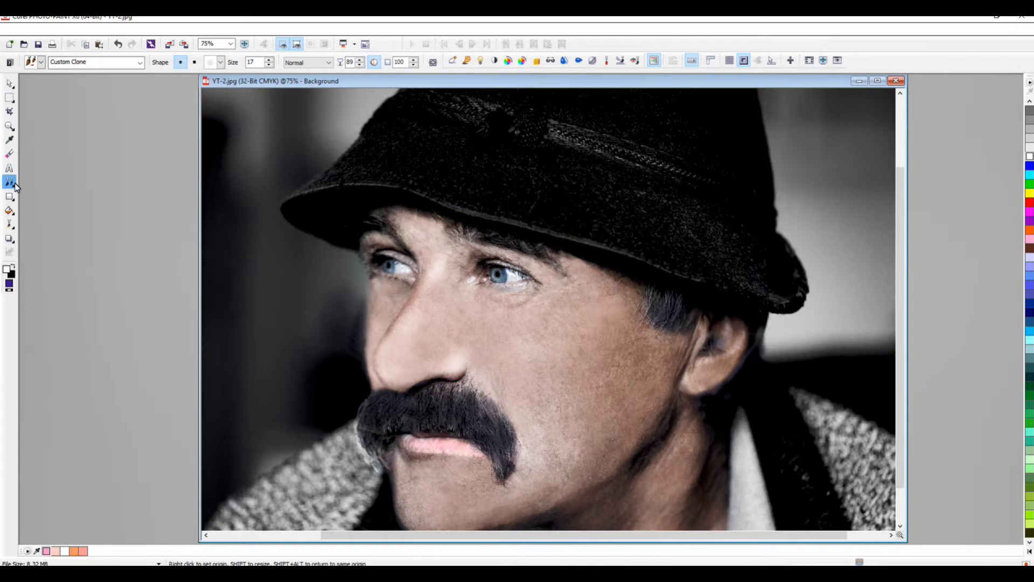
{"action": "left_click", "coordinate": [9, 224]}
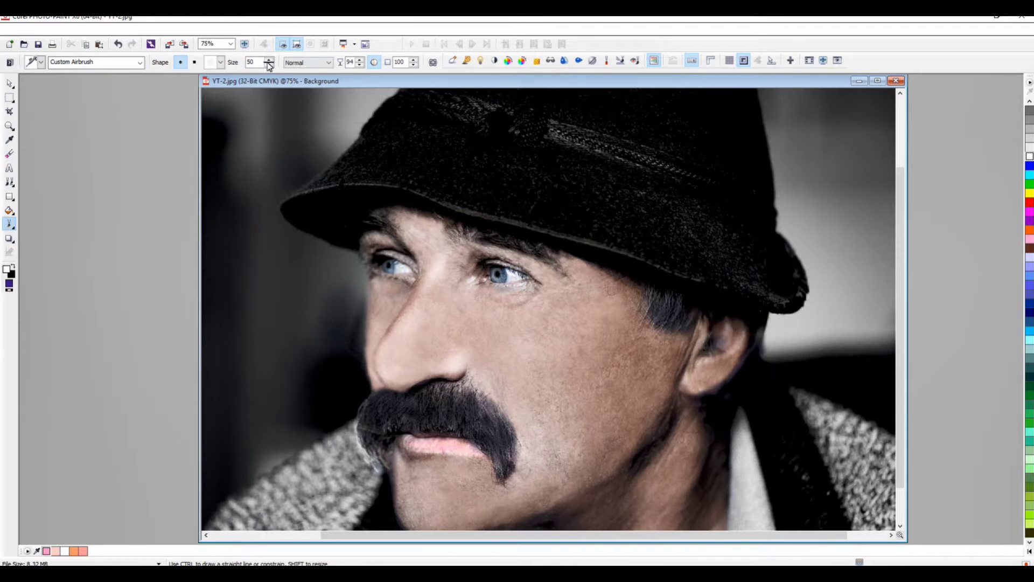
{"action": "type", "text": "107"}
{"action": "key", "text": "Return"}
{"action": "left_click_drag", "start_coordinate": [350, 132], "coordinate": [468, 261]}
Pick the salmon swatch and airbrush a warm tint across the cheek.
{"action": "scroll", "coordinate": [1030, 541], "scroll_direction": "down", "scroll_amount": 3}
{"action": "scroll", "coordinate": [1030, 541], "scroll_direction": "down", "scroll_amount": 3}
{"action": "scroll", "coordinate": [1029, 541], "scroll_direction": "down", "scroll_amount": 2}
{"action": "scroll", "coordinate": [1030, 512], "scroll_direction": "down", "scroll_amount": 3}
{"action": "left_click", "coordinate": [1029, 452]}
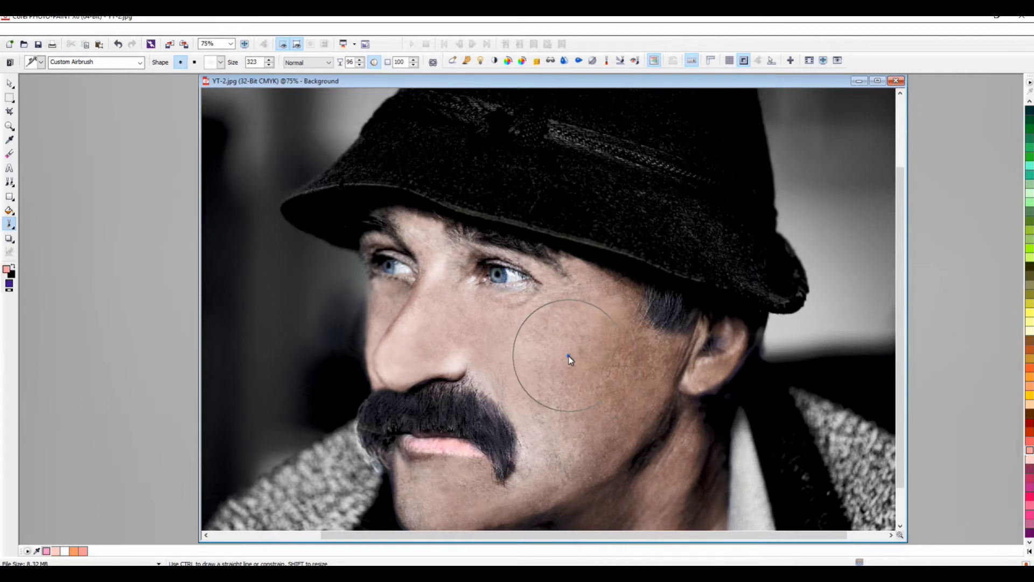
{"action": "mouse_move", "coordinate": [601, 344]}
{"action": "left_mouse_down"}
{"action": "mouse_move", "coordinate": [547, 381]}
{"action": "mouse_move", "coordinate": [589, 404]}
{"action": "mouse_move", "coordinate": [542, 473]}
{"action": "mouse_move", "coordinate": [623, 403]}
{"action": "mouse_move", "coordinate": [626, 362]}
{"action": "mouse_move", "coordinate": [531, 346]}
{"action": "mouse_move", "coordinate": [545, 323]}
{"action": "mouse_move", "coordinate": [544, 459]}
{"action": "mouse_move", "coordinate": [475, 350]}
{"action": "mouse_move", "coordinate": [439, 345]}
{"action": "mouse_move", "coordinate": [422, 360]}
{"action": "left_mouse_up"}
{"action": "mouse_move", "coordinate": [569, 375]}
{"action": "left_mouse_down"}
{"action": "mouse_move", "coordinate": [538, 462]}
{"action": "mouse_move", "coordinate": [558, 362]}
{"action": "mouse_move", "coordinate": [567, 372]}
{"action": "left_mouse_up"}
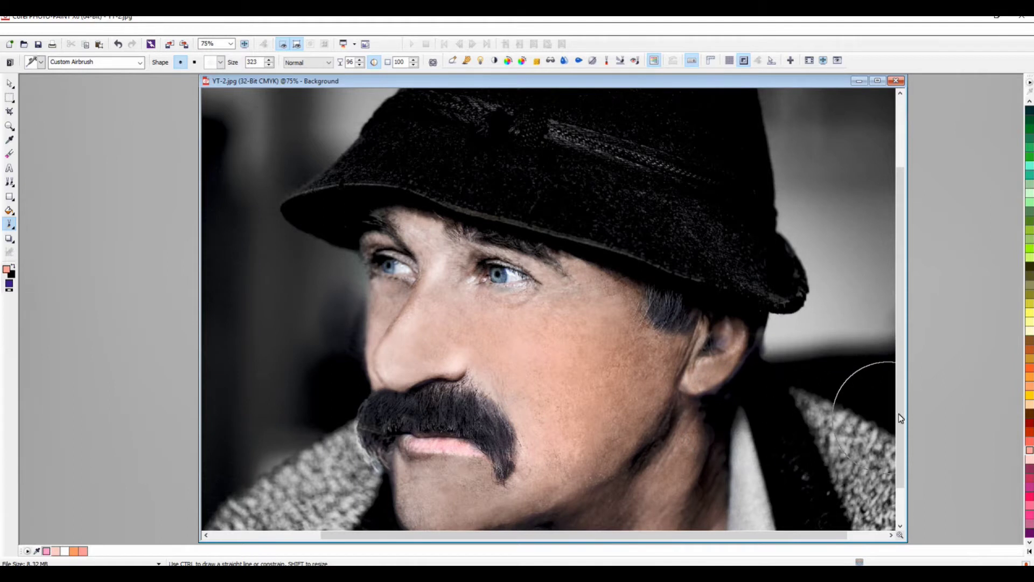
{"action": "scroll", "coordinate": [727, 372], "scroll_direction": "down", "scroll_amount": 2}
{"action": "scroll", "coordinate": [673, 372], "scroll_direction": "up", "scroll_amount": 1}
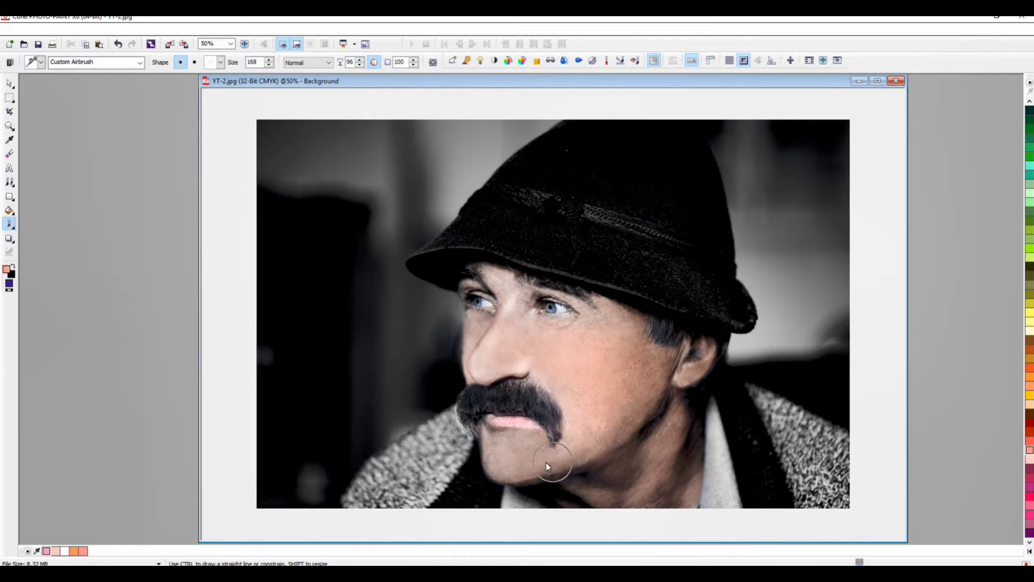
Airbrush warm skin tone over the jaw shadow up toward the ear and over the nose.
{"action": "right_click", "coordinate": [609, 400]}
{"action": "key", "text": "Escape"}
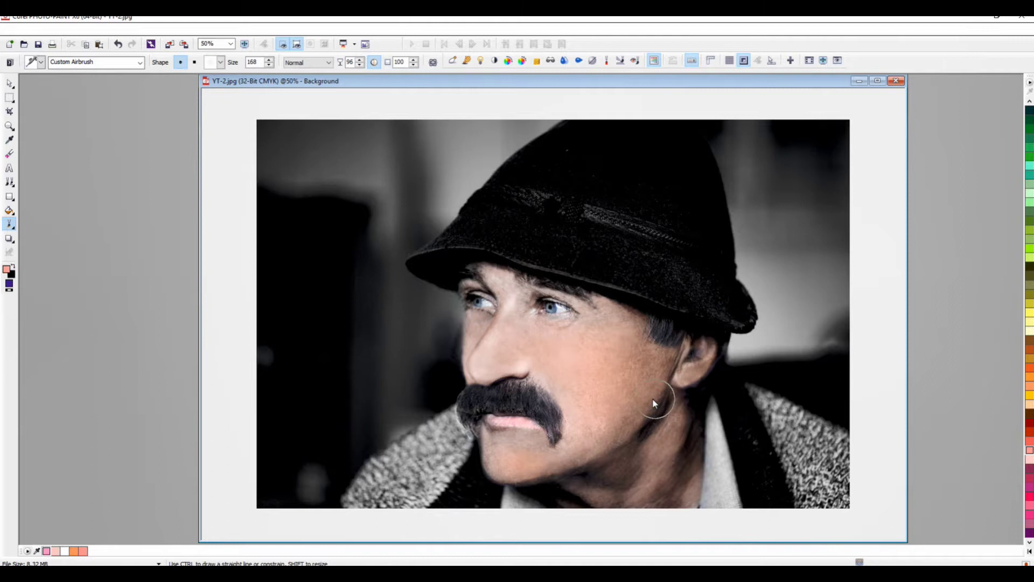
{"action": "left_click_drag", "start_coordinate": [594, 437], "coordinate": [652, 368]}
{"action": "left_click_drag", "start_coordinate": [647, 473], "coordinate": [649, 466]}
{"action": "mouse_move", "coordinate": [496, 358]}
{"action": "left_mouse_down"}
{"action": "mouse_move", "coordinate": [510, 363]}
{"action": "mouse_move", "coordinate": [489, 361]}
{"action": "left_mouse_up"}
Airbrush warm tone around the eyes, brows, moustache and chin.
{"action": "scroll", "coordinate": [652, 355], "scroll_direction": "down", "scroll_amount": 1}
{"action": "scroll", "coordinate": [589, 366], "scroll_direction": "up", "scroll_amount": 1}
{"action": "left_click_drag", "start_coordinate": [485, 280], "coordinate": [492, 285]}
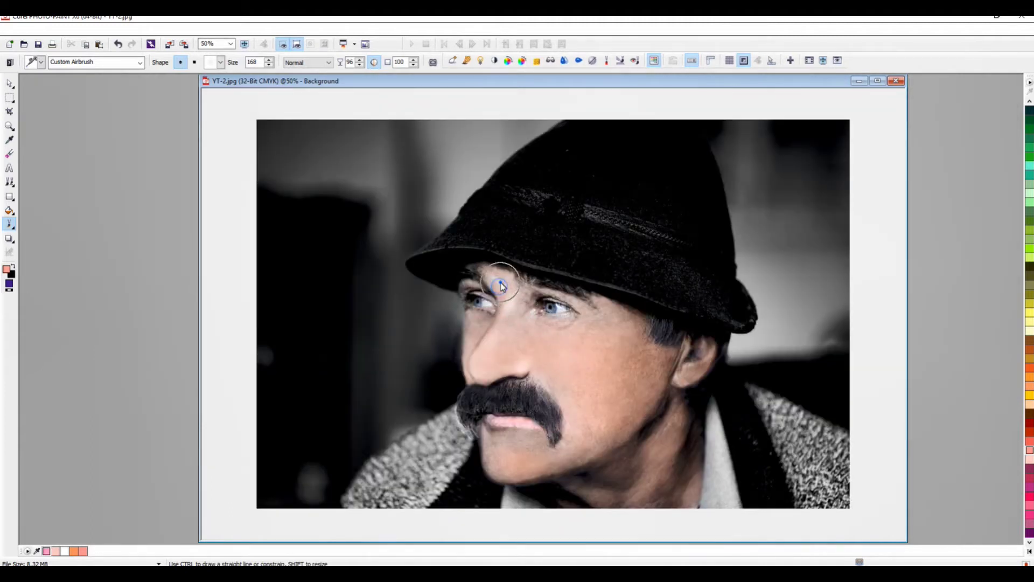
{"action": "left_click_drag", "start_coordinate": [600, 319], "coordinate": [620, 324]}
{"action": "left_click_drag", "start_coordinate": [522, 432], "coordinate": [551, 437]}
{"action": "left_click", "coordinate": [544, 294]}
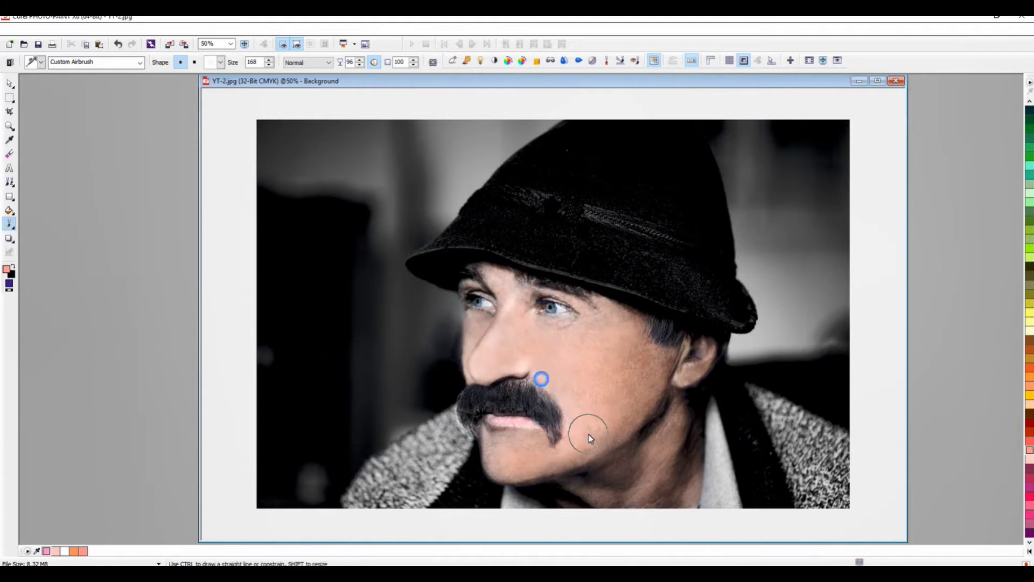
Airbrush warm colour over the cheek, jawline, ear and down toward the neck.
{"action": "left_click_drag", "start_coordinate": [593, 395], "coordinate": [622, 396]}
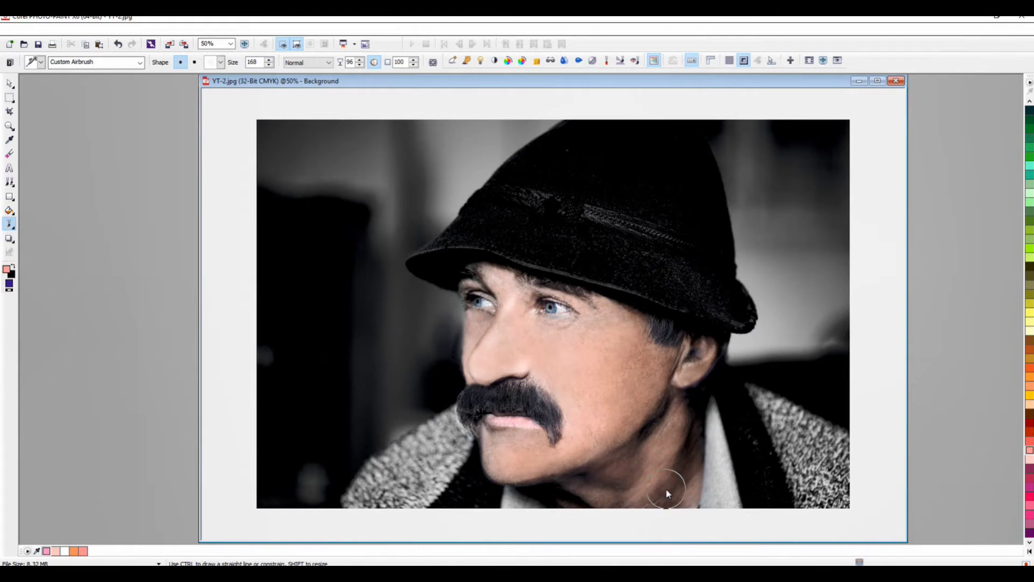
{"action": "left_click", "coordinate": [564, 486]}
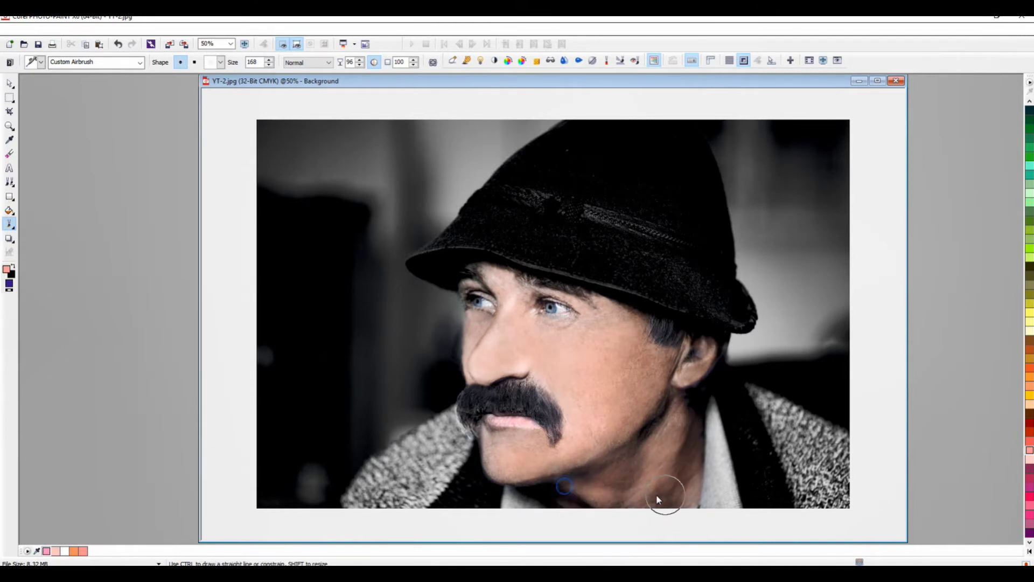
{"action": "left_click_drag", "start_coordinate": [684, 373], "coordinate": [625, 454]}
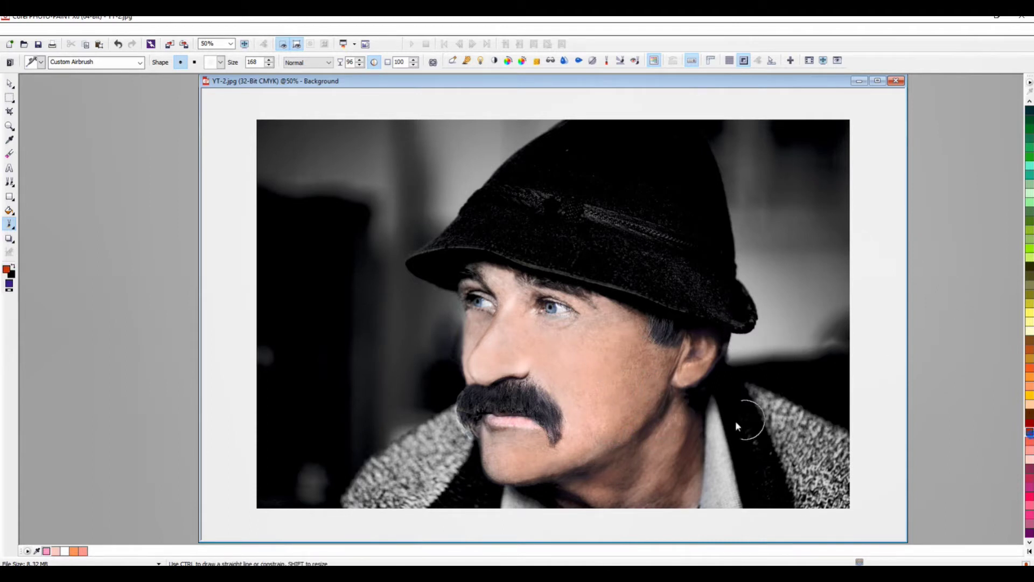
{"action": "mouse_move", "coordinate": [626, 393]}
{"action": "left_mouse_down"}
{"action": "mouse_move", "coordinate": [648, 397]}
{"action": "mouse_move", "coordinate": [657, 349]}
{"action": "left_mouse_up"}
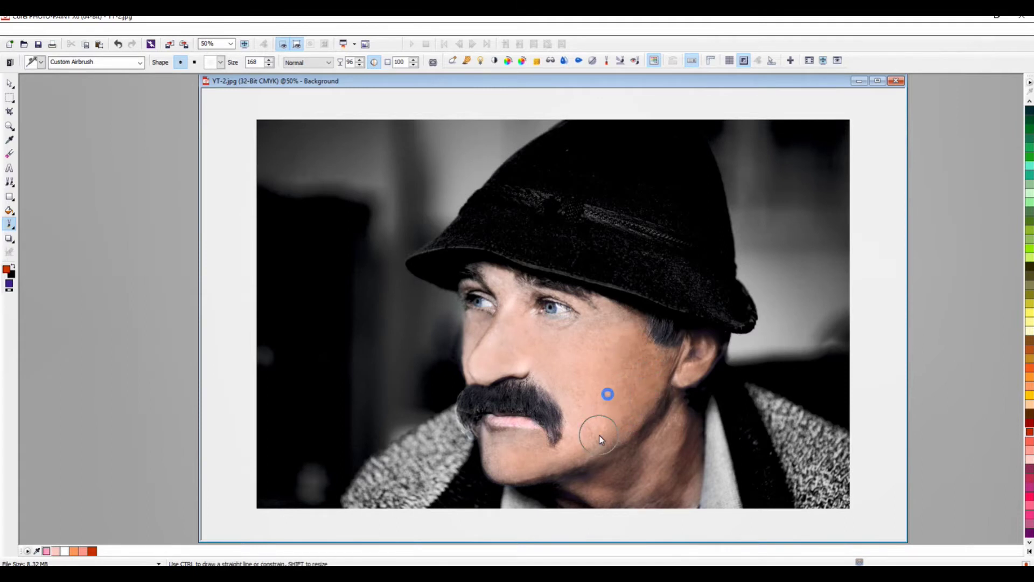
{"action": "left_click_drag", "start_coordinate": [599, 436], "coordinate": [613, 438]}
{"action": "left_click_drag", "start_coordinate": [709, 365], "coordinate": [663, 329]}
{"action": "mouse_move", "coordinate": [663, 490]}
{"action": "left_mouse_down"}
{"action": "mouse_move", "coordinate": [652, 502]}
{"action": "mouse_move", "coordinate": [584, 496]}
{"action": "left_mouse_up"}
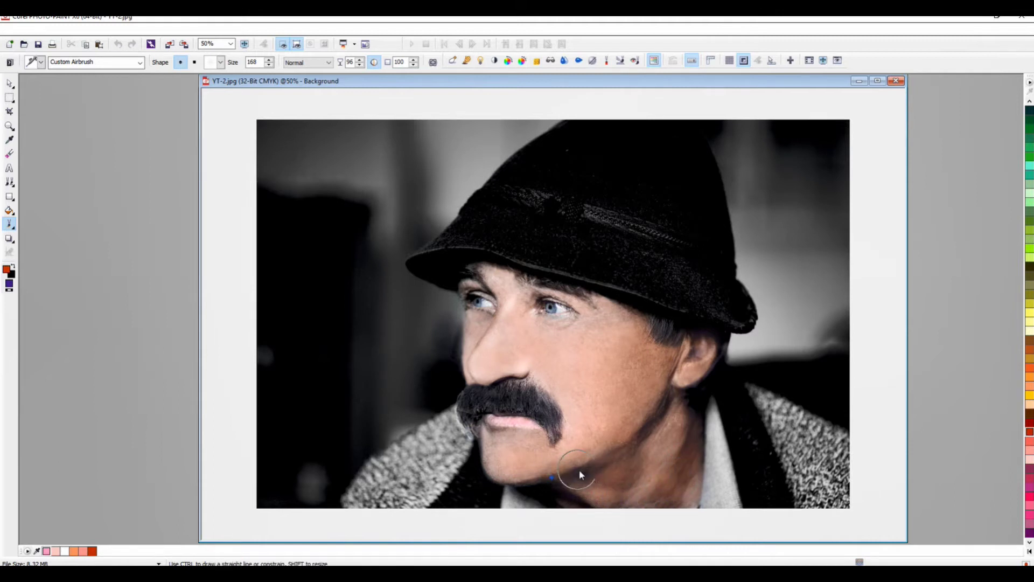
Set the airbrush size to 77 and airbrush the chin, temple and jaw up to the ear.
{"action": "key", "text": "F3"}
{"action": "scroll", "coordinate": [690, 377], "scroll_direction": "up", "scroll_amount": 1}
{"action": "left_click", "coordinate": [495, 442]}
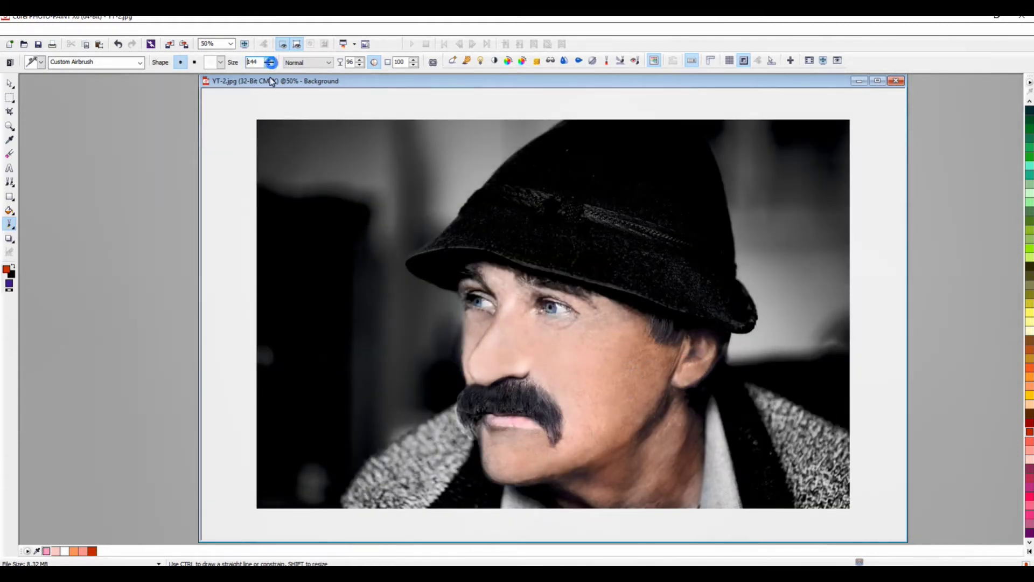
{"action": "type", "text": "77"}
{"action": "key", "text": "Return"}
{"action": "left_click_drag", "start_coordinate": [497, 439], "coordinate": [485, 419]}
{"action": "left_click_drag", "start_coordinate": [637, 312], "coordinate": [676, 334]}
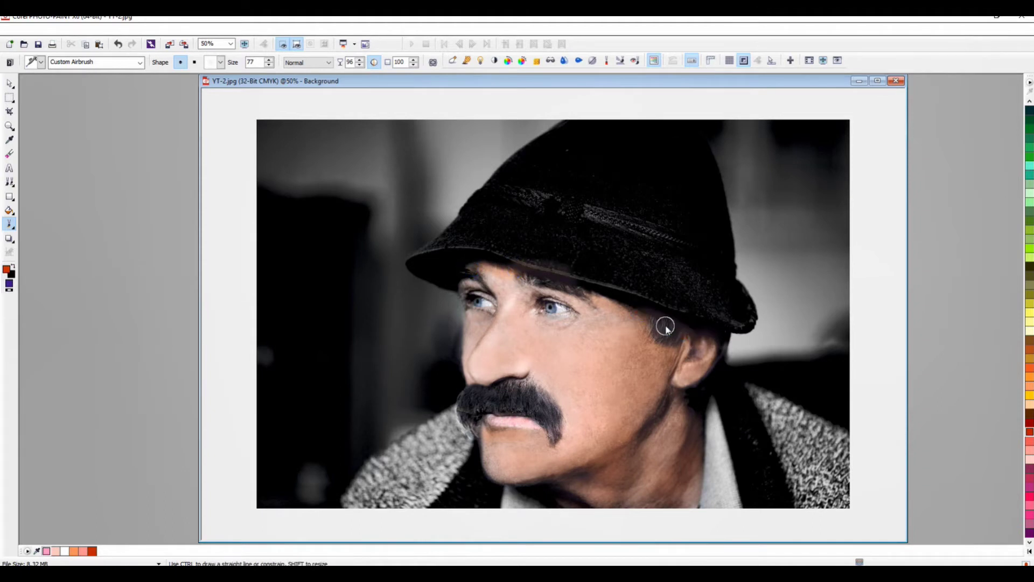
{"action": "left_click_drag", "start_coordinate": [642, 421], "coordinate": [696, 357]}
Pick #FFCC99, enlarge the airbrush to 226, and tint the cheek peach toward the nose.
{"action": "left_click", "coordinate": [1030, 406]}
{"action": "left_click_drag", "start_coordinate": [270, 65], "coordinate": [272, 17]}
{"action": "left_click_drag", "start_coordinate": [600, 355], "coordinate": [613, 352]}
{"action": "mouse_move", "coordinate": [631, 385]}
{"action": "left_mouse_down"}
{"action": "mouse_move", "coordinate": [516, 356]}
{"action": "mouse_move", "coordinate": [544, 470]}
{"action": "mouse_move", "coordinate": [507, 450]}
{"action": "mouse_move", "coordinate": [646, 476]}
{"action": "mouse_move", "coordinate": [605, 489]}
{"action": "mouse_move", "coordinate": [596, 393]}
{"action": "mouse_move", "coordinate": [496, 289]}
{"action": "mouse_move", "coordinate": [522, 335]}
{"action": "mouse_move", "coordinate": [605, 369]}
{"action": "mouse_move", "coordinate": [662, 346]}
{"action": "mouse_move", "coordinate": [695, 369]}
{"action": "left_mouse_up"}
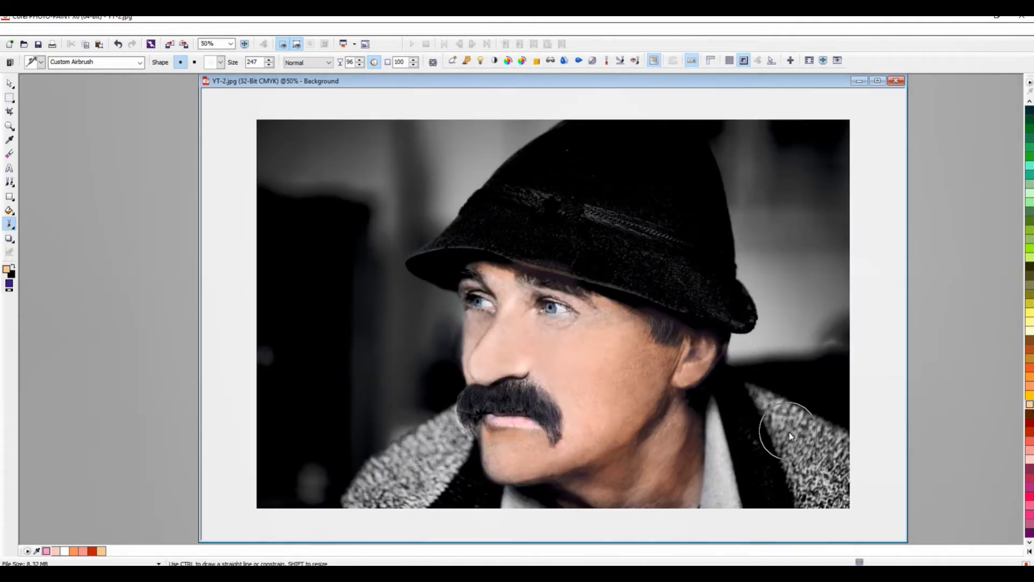
Reduce the brush size to 173 and choose dark brown as the paint colour.
{"action": "left_click_drag", "start_coordinate": [272, 91], "coordinate": [272, 108]}
{"action": "left_click", "coordinate": [1029, 542]}
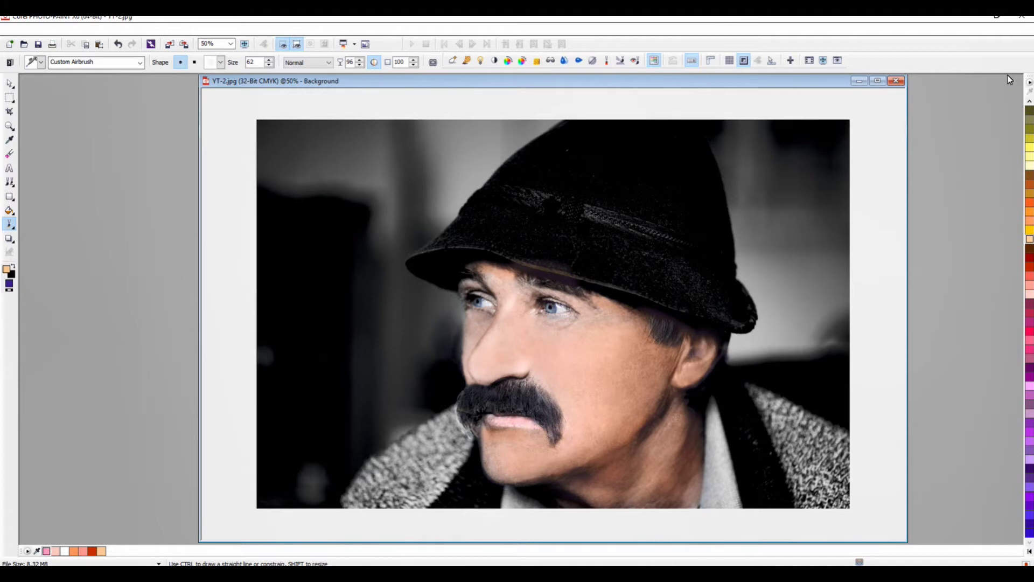
{"action": "scroll", "coordinate": [1029, 215], "scroll_direction": "down", "scroll_amount": 3}
{"action": "scroll", "coordinate": [1029, 216], "scroll_direction": "down", "scroll_amount": 3}
{"action": "scroll", "coordinate": [1029, 216], "scroll_direction": "down", "scroll_amount": 3}
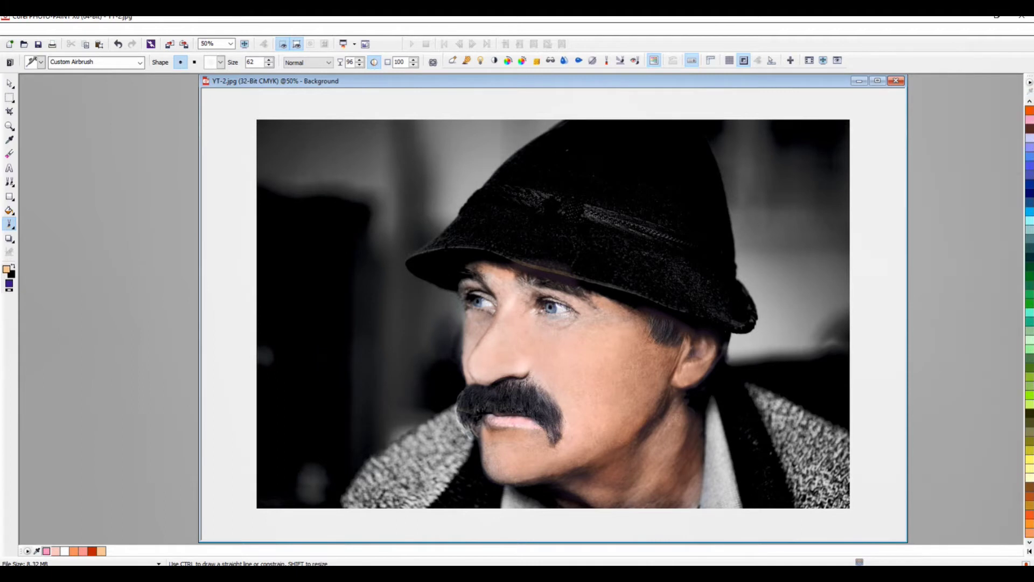
{"action": "left_click", "coordinate": [1029, 128]}
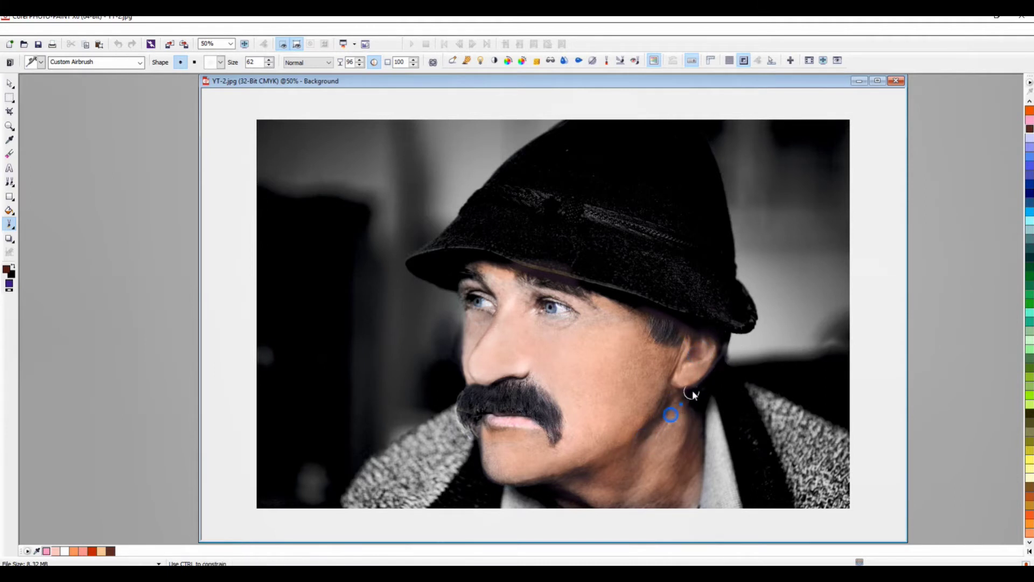
Paint dark brown shading down the neck and along the moustache edge.
{"action": "mouse_move", "coordinate": [697, 402]}
{"action": "left_mouse_down"}
{"action": "mouse_move", "coordinate": [684, 403]}
{"action": "mouse_move", "coordinate": [688, 412]}
{"action": "left_mouse_up"}
{"action": "left_click_drag", "start_coordinate": [697, 451], "coordinate": [690, 495]}
{"action": "left_click", "coordinate": [684, 482]}
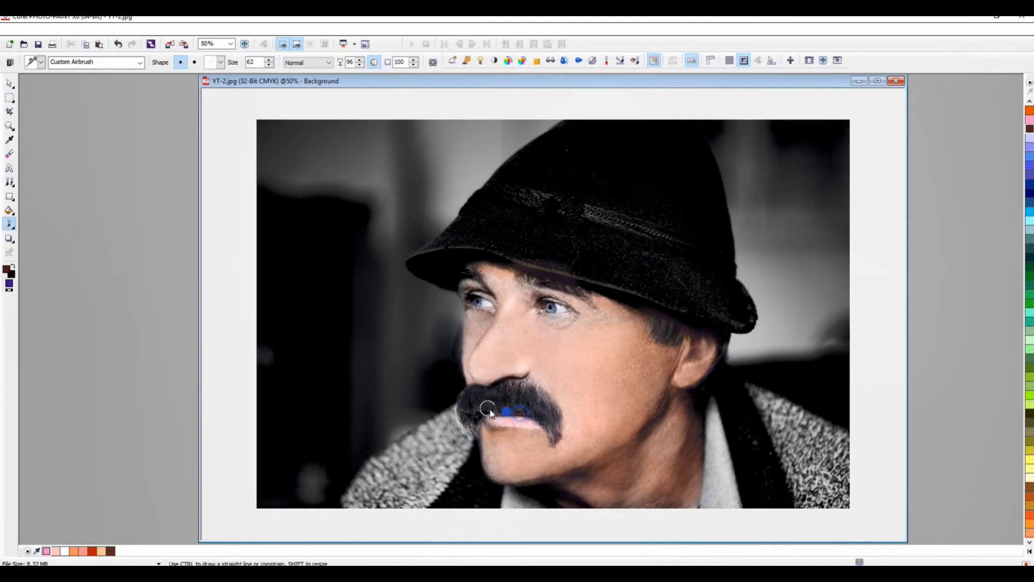
{"action": "mouse_move", "coordinate": [494, 417]}
{"action": "left_mouse_down"}
{"action": "mouse_move", "coordinate": [502, 408]}
{"action": "mouse_move", "coordinate": [544, 419]}
{"action": "left_mouse_up"}
Undo the stray strokes near and under the eye.
{"action": "left_click", "coordinate": [118, 46]}
{"action": "right_click", "coordinate": [614, 366]}
{"action": "key", "text": "Escape"}
{"action": "right_click", "coordinate": [563, 365]}
{"action": "key", "text": "Escape"}
{"action": "left_click", "coordinate": [118, 45]}
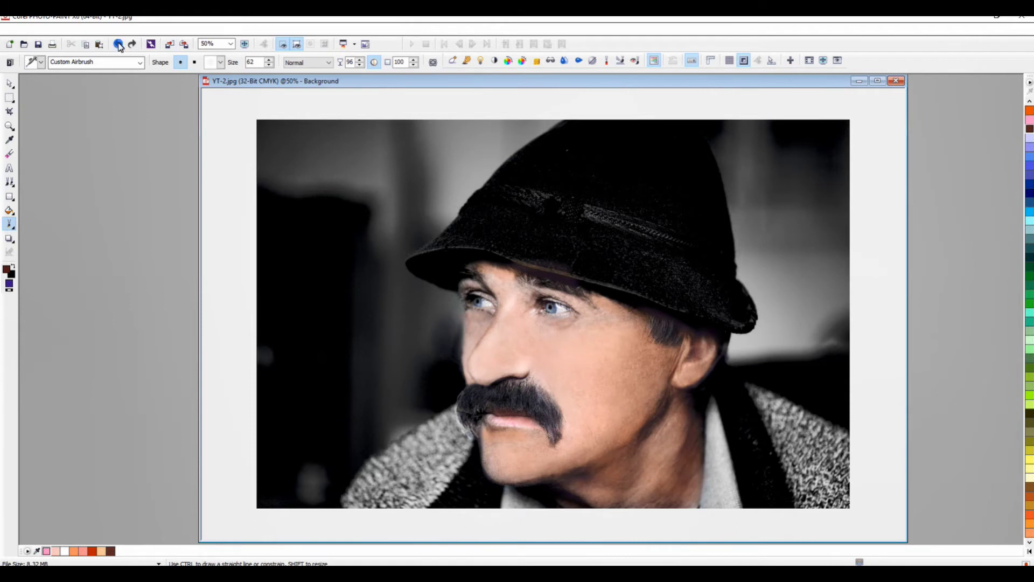
Clone cheek skin at size 54 over the under-eye lines, then shift the portrait window right.
{"action": "left_click", "coordinate": [11, 182]}
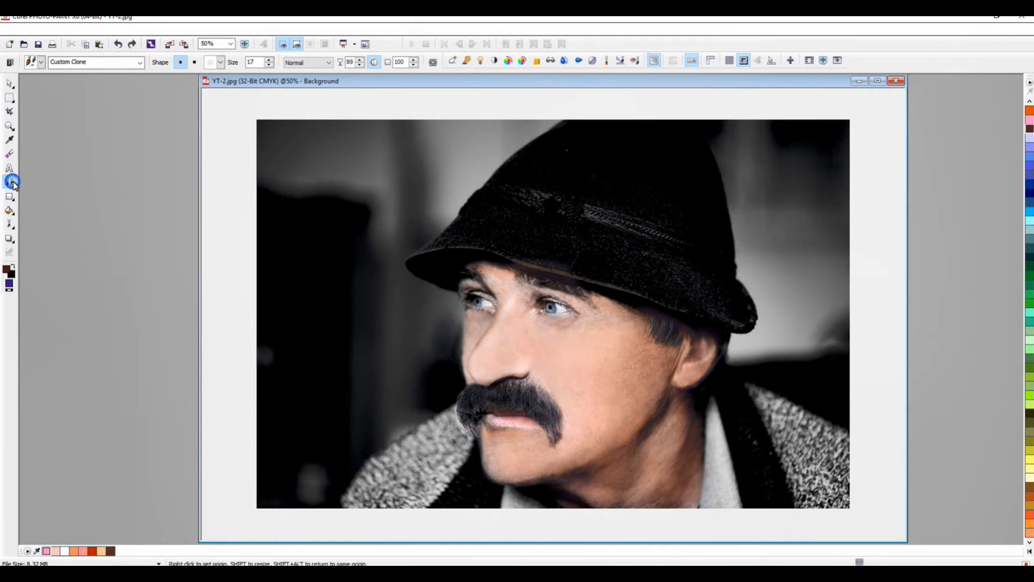
{"action": "left_click", "coordinate": [269, 64]}
{"action": "right_click", "coordinate": [566, 327]}
{"action": "left_click", "coordinate": [594, 351]}
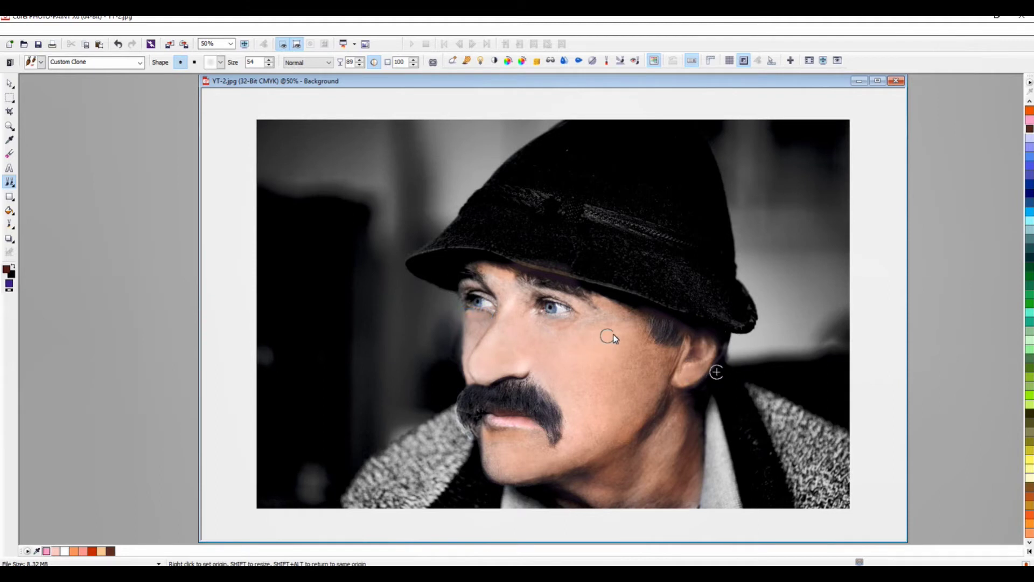
{"action": "left_click", "coordinate": [620, 321]}
{"action": "left_click_drag", "start_coordinate": [629, 323], "coordinate": [583, 322]}
{"action": "scroll", "coordinate": [593, 382], "scroll_direction": "down", "scroll_amount": 1}
{"action": "scroll", "coordinate": [593, 383], "scroll_direction": "up", "scroll_amount": 1}
{"action": "left_click_drag", "start_coordinate": [618, 90], "coordinate": [732, 89]}
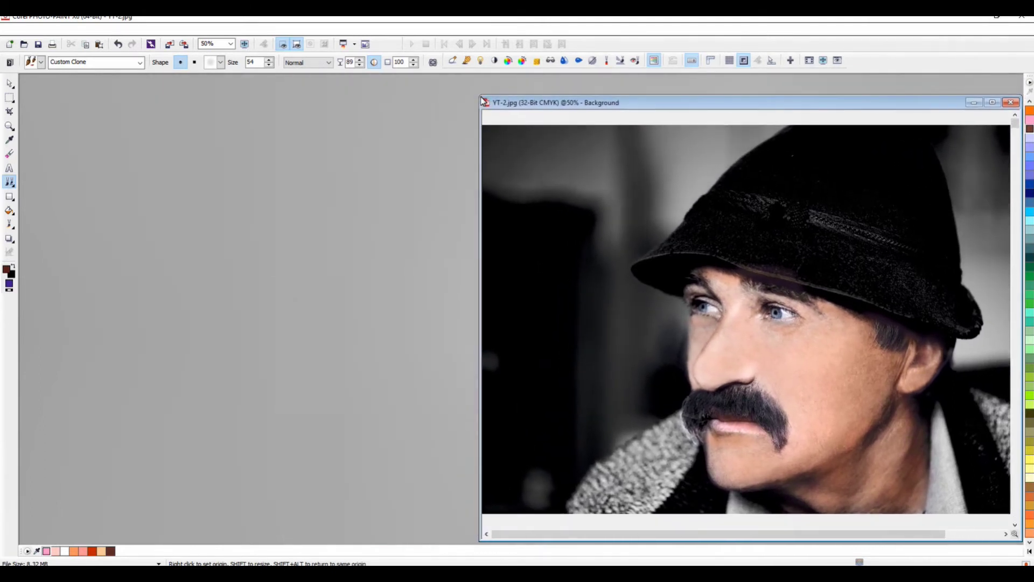
Create a new blank image, Untitled-4, and narrow its window to reveal the portrait.
{"action": "left_click_drag", "start_coordinate": [318, 81], "coordinate": [478, 97]}
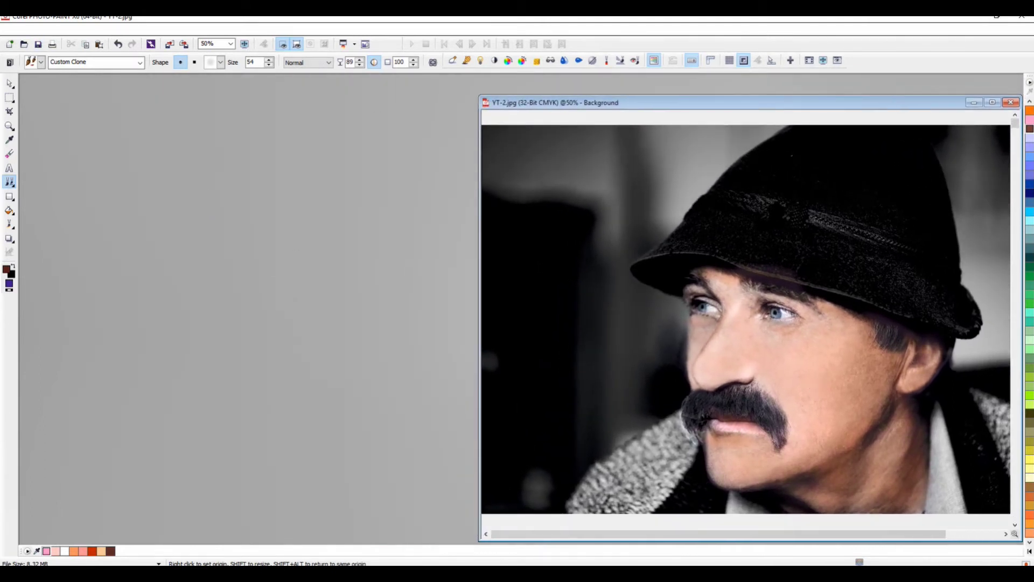
{"action": "left_click", "coordinate": [14, 28]}
{"action": "key", "text": "Escape"}
{"action": "left_click", "coordinate": [26, 44]}
{"action": "left_click", "coordinate": [563, 409]}
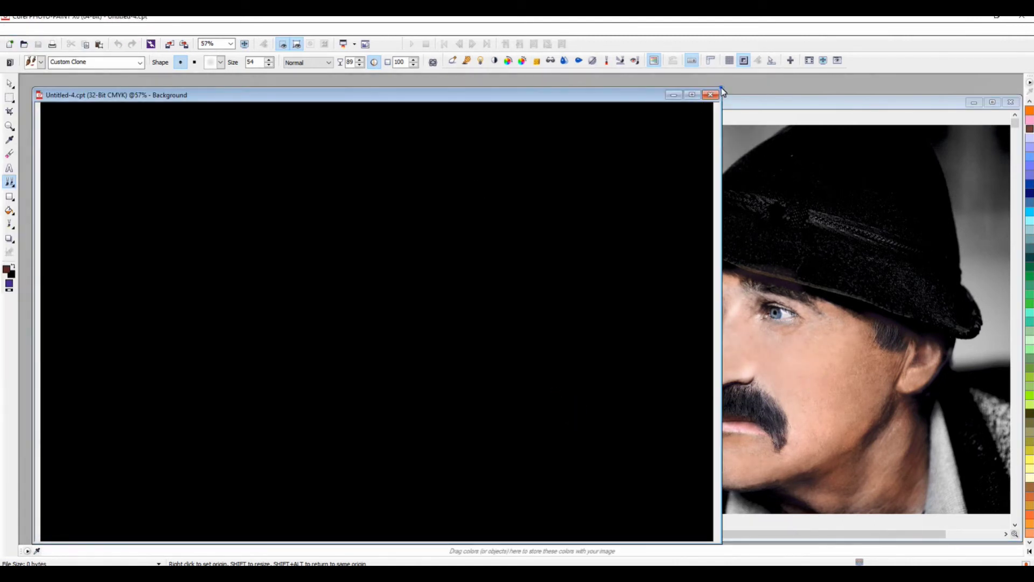
{"action": "left_click_drag", "start_coordinate": [722, 91], "coordinate": [577, 99]}
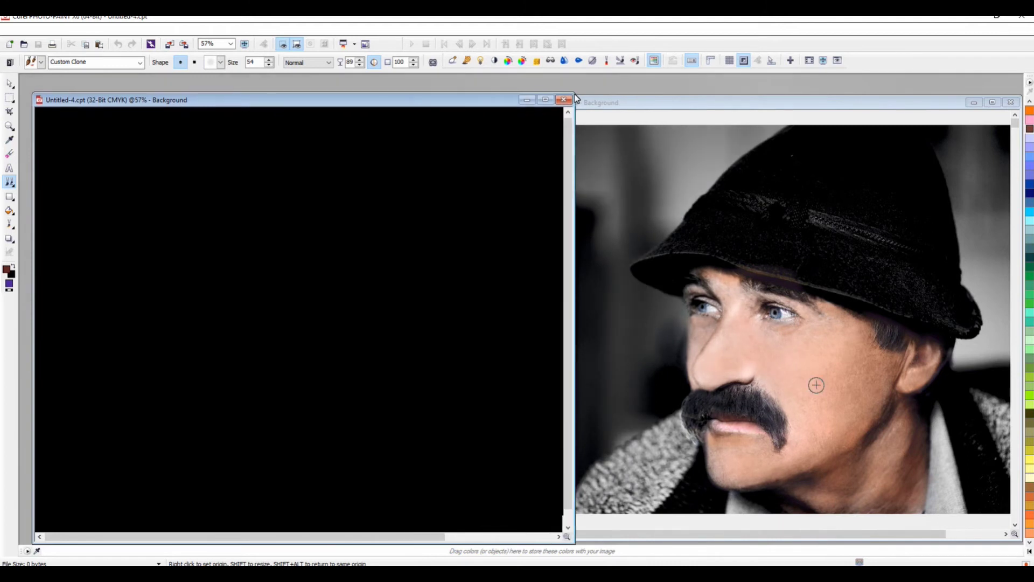
Copy the original photo from the AGE PROJECT folder and paste it into Untitled-4.
{"action": "left_click", "coordinate": [221, 524]}
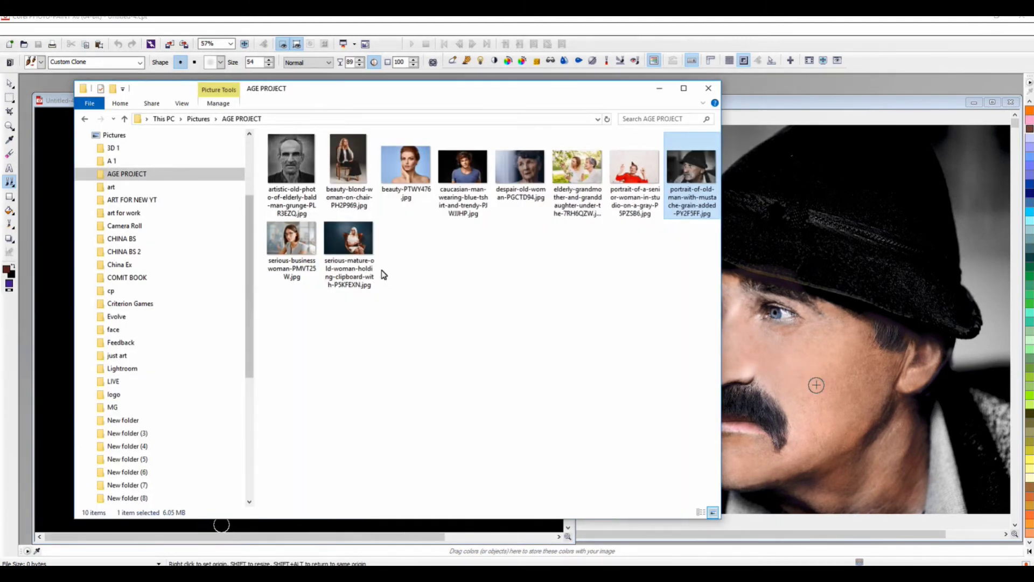
{"action": "right_click", "coordinate": [679, 167]}
{"action": "left_click", "coordinate": [700, 507]}
{"action": "left_click", "coordinate": [659, 88]}
{"action": "left_click", "coordinate": [9, 28]}
{"action": "left_click", "coordinate": [169, 172]}
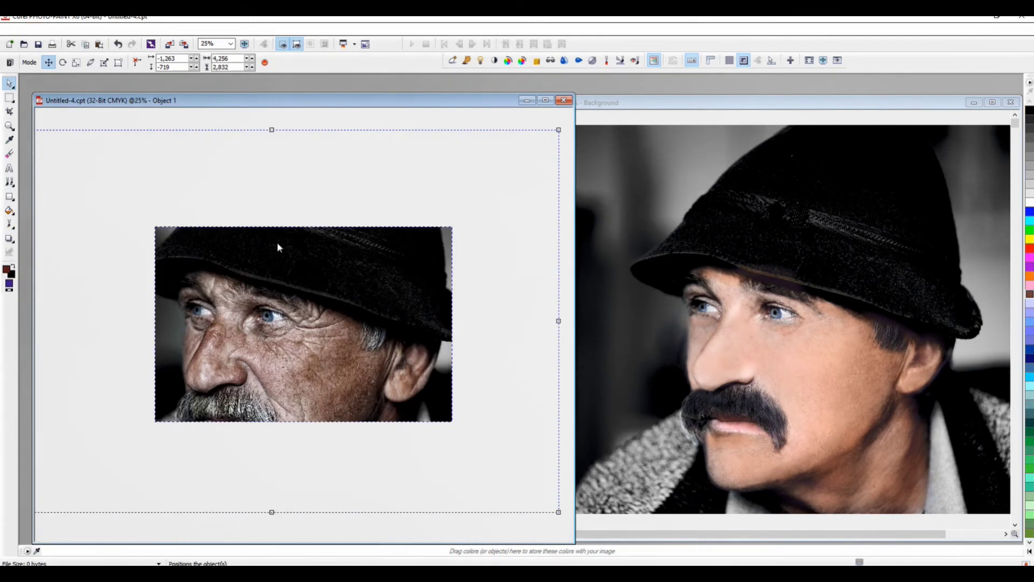
Scale the pasted original to 2,212 × 1,472 to fill Untitled-4, placed beside the retouched portrait.
{"action": "scroll", "coordinate": [248, 237], "scroll_direction": "down", "scroll_amount": 2}
{"action": "scroll", "coordinate": [350, 323], "scroll_direction": "up", "scroll_amount": 1}
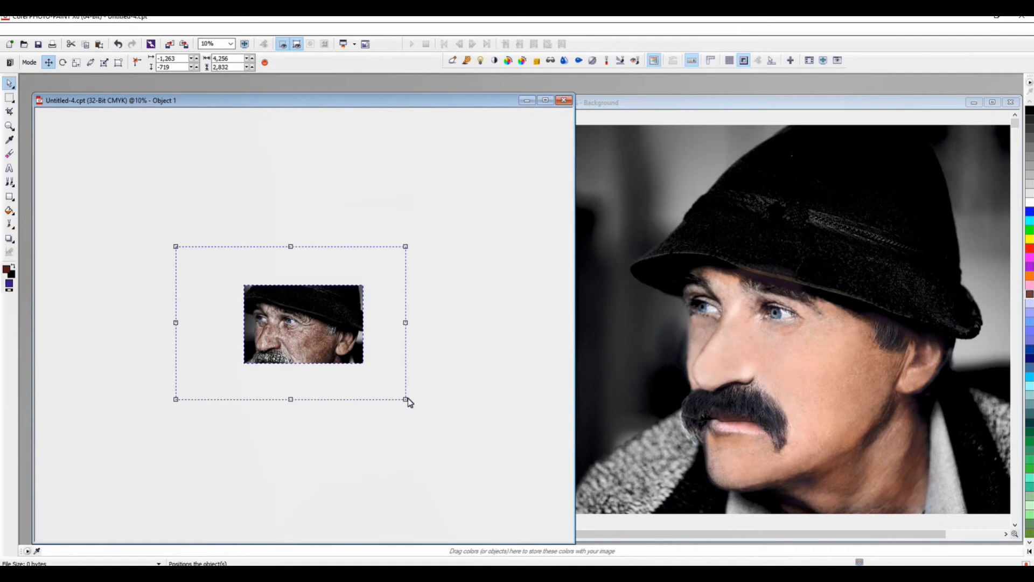
{"action": "left_click_drag", "start_coordinate": [406, 399], "coordinate": [364, 371]}
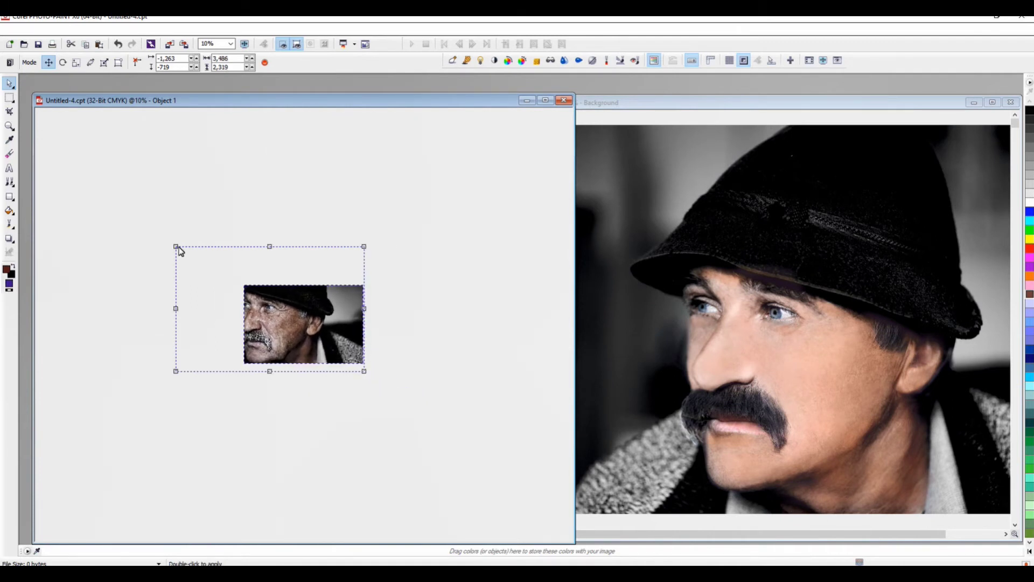
{"action": "left_click_drag", "start_coordinate": [180, 249], "coordinate": [247, 284]}
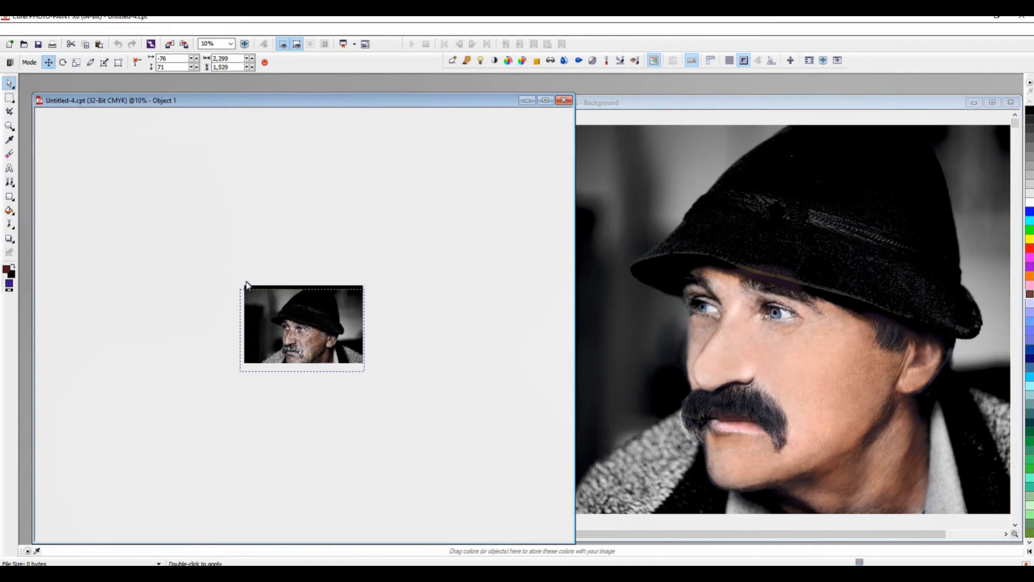
{"action": "left_click_drag", "start_coordinate": [233, 374], "coordinate": [245, 365]}
{"action": "scroll", "coordinate": [321, 345], "scroll_direction": "up", "scroll_amount": 3}
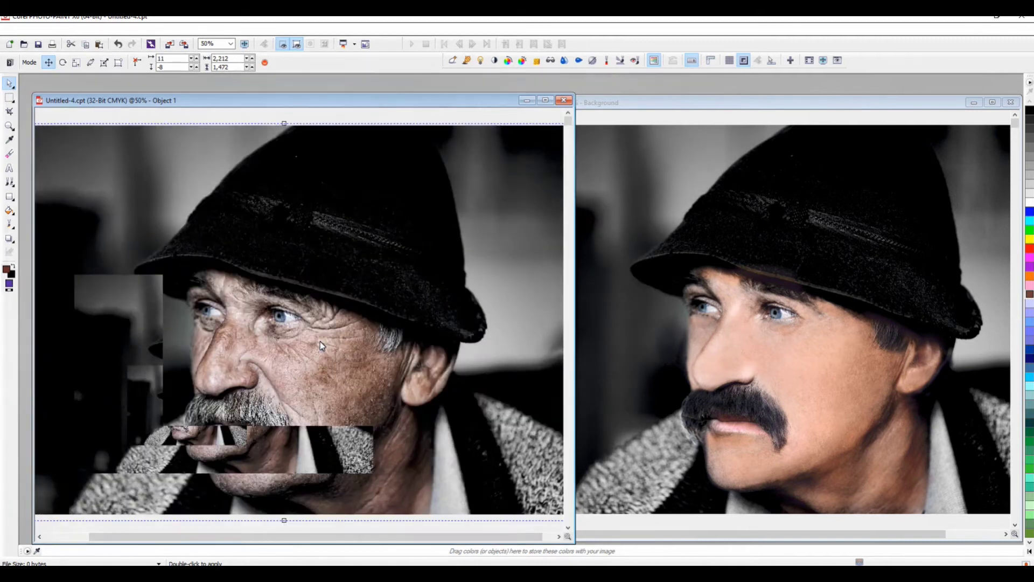
{"action": "left_click", "coordinate": [615, 262]}
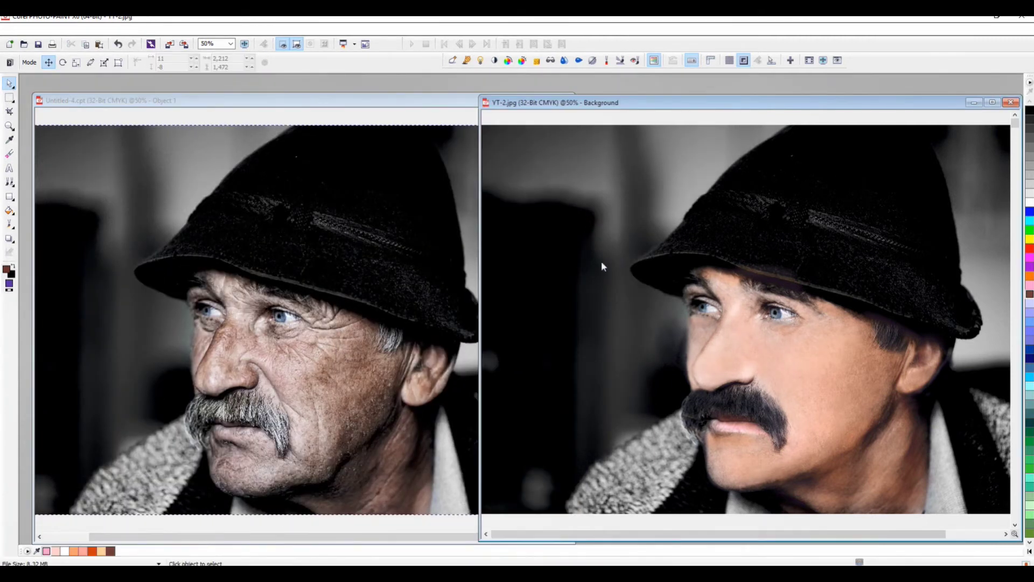
{"action": "left_click_drag", "start_coordinate": [419, 100], "coordinate": [393, 101]}
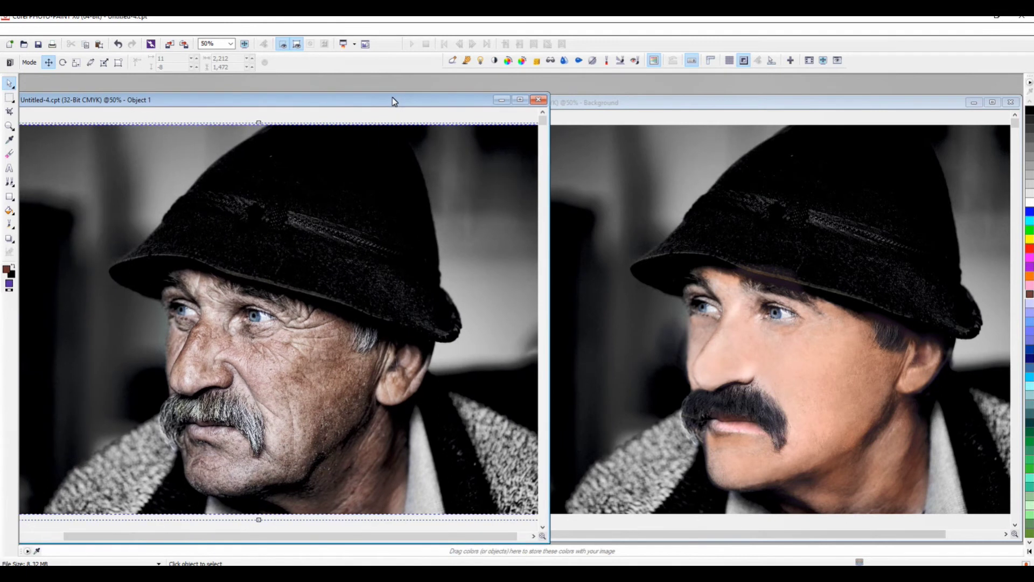
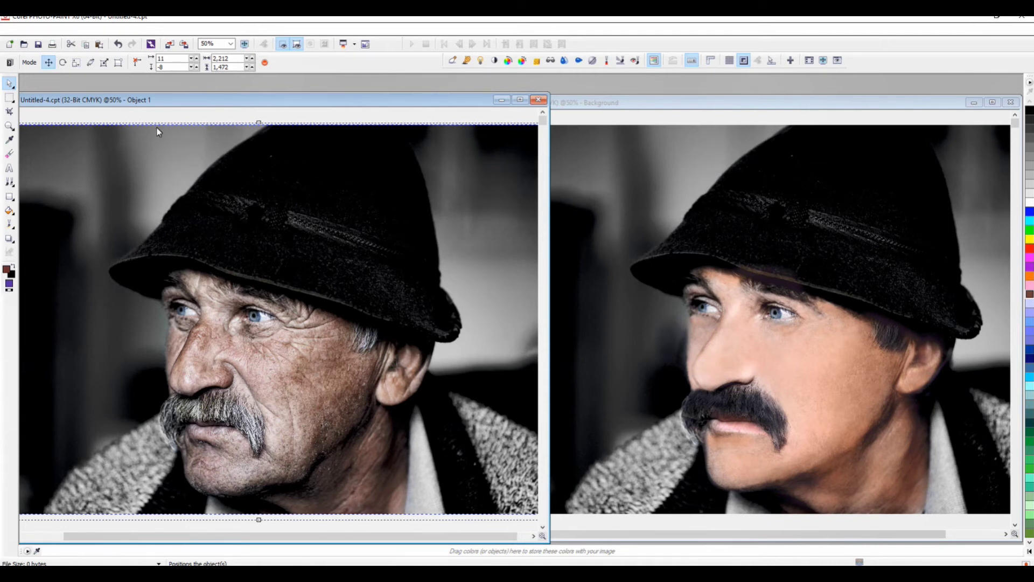
Select the Clone tool on the right portrait, set a source beside the nose, and undo the last clone edit.
{"action": "left_click", "coordinate": [9, 182]}
{"action": "left_click", "coordinate": [645, 260]}
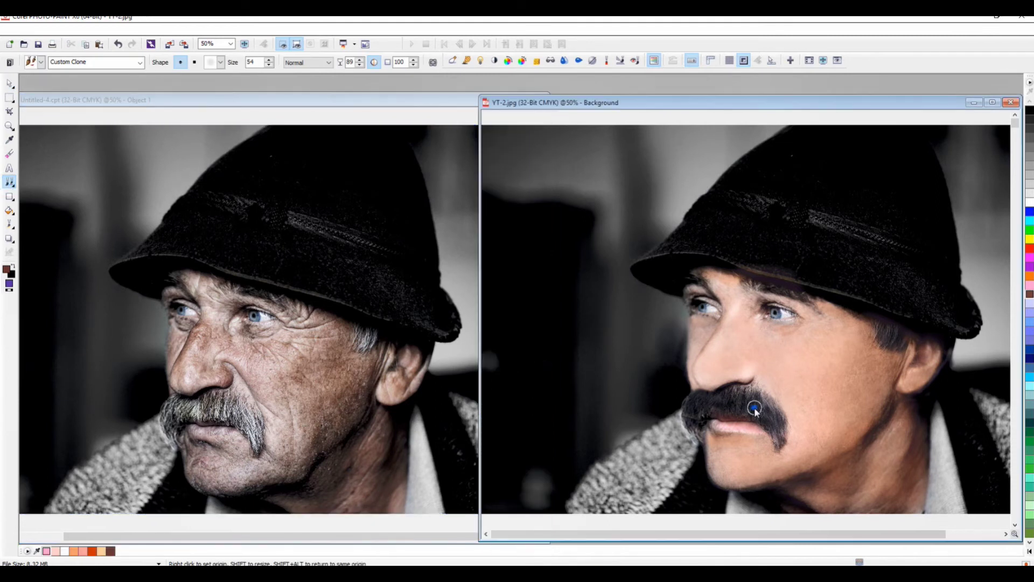
{"action": "right_click", "coordinate": [710, 381]}
{"action": "left_click", "coordinate": [118, 44]}
Switch to the Airbrush with a brown palette colour and size about 211.
{"action": "left_click", "coordinate": [11, 224]}
{"action": "left_click", "coordinate": [37, 234]}
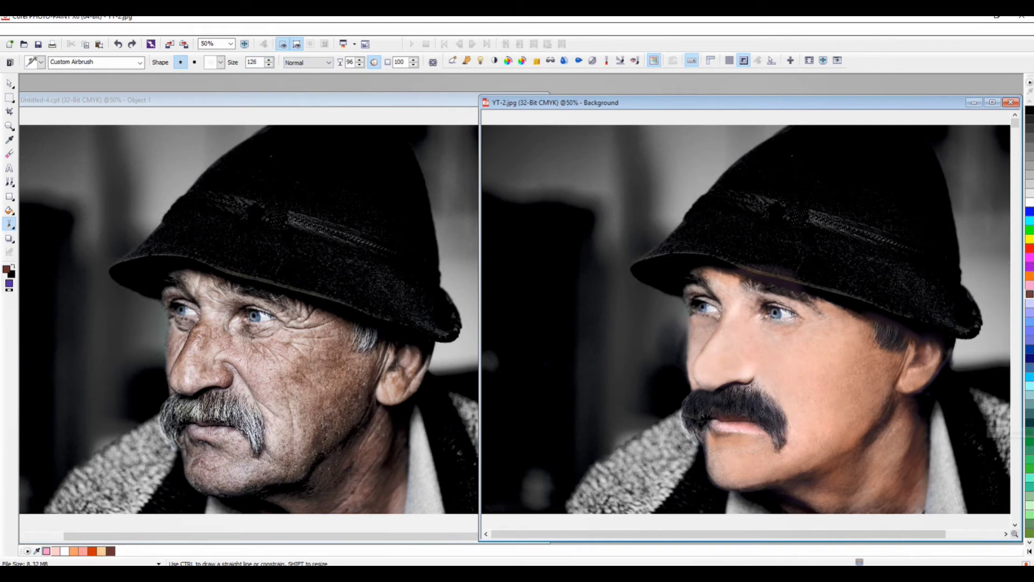
{"action": "left_click", "coordinate": [1029, 543]}
{"action": "left_click", "coordinate": [1030, 543]}
{"action": "left_click", "coordinate": [1029, 432]}
{"action": "left_click_drag", "start_coordinate": [269, 65], "coordinate": [276, 22]}
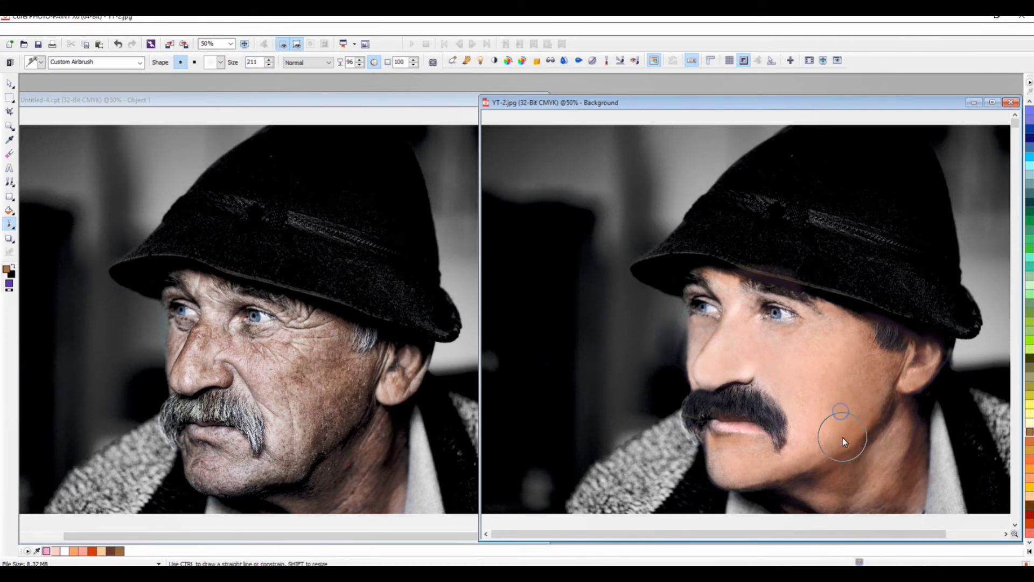
Airbrush brown tan down the cheek, along the jawline, and over the hair near the ear.
{"action": "left_click_drag", "start_coordinate": [870, 397], "coordinate": [870, 432]}
{"action": "left_click_drag", "start_coordinate": [841, 463], "coordinate": [894, 372]}
{"action": "left_click_drag", "start_coordinate": [847, 458], "coordinate": [856, 469]}
{"action": "left_click_drag", "start_coordinate": [884, 341], "coordinate": [863, 440]}
{"action": "left_click_drag", "start_coordinate": [849, 389], "coordinate": [840, 431]}
Clone smooth skin from neck and cheek sources onto the lower neck.
{"action": "left_click", "coordinate": [10, 183]}
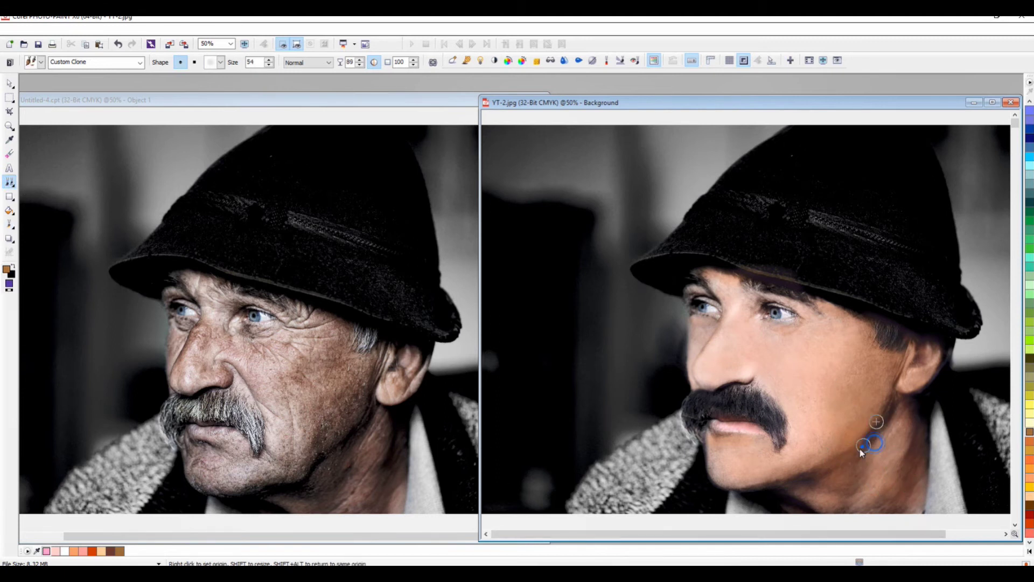
{"action": "right_click", "coordinate": [878, 430]}
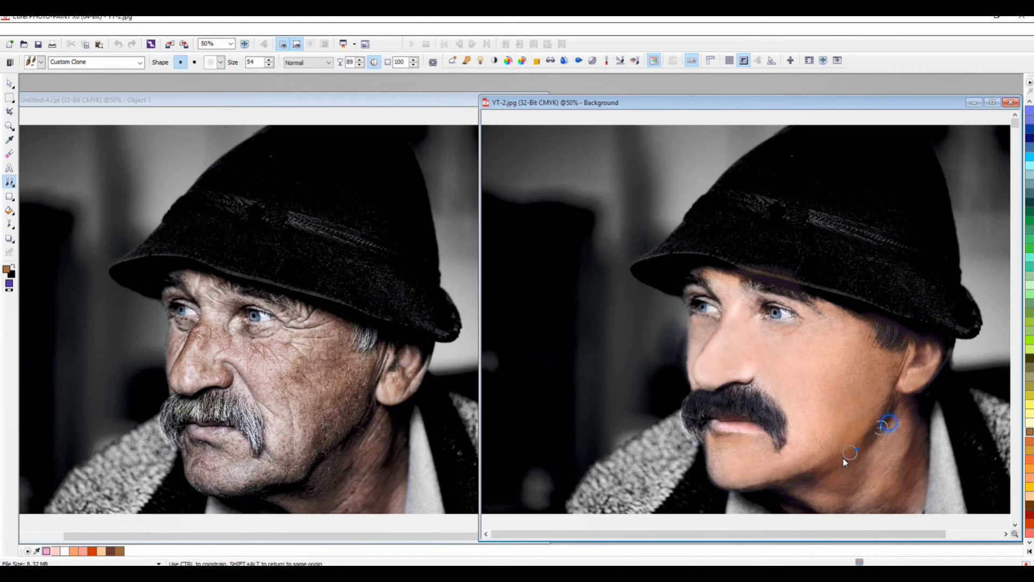
{"action": "left_click_drag", "start_coordinate": [843, 461], "coordinate": [828, 470]}
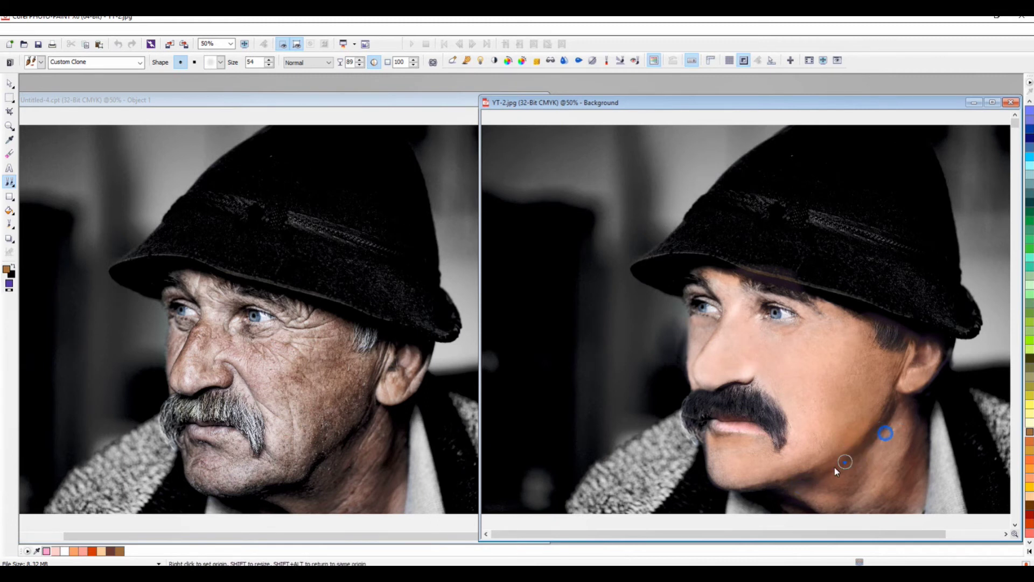
{"action": "right_click", "coordinate": [865, 431]}
{"action": "right_click", "coordinate": [884, 424]}
{"action": "left_click_drag", "start_coordinate": [813, 476], "coordinate": [816, 461]}
{"action": "right_click", "coordinate": [859, 421]}
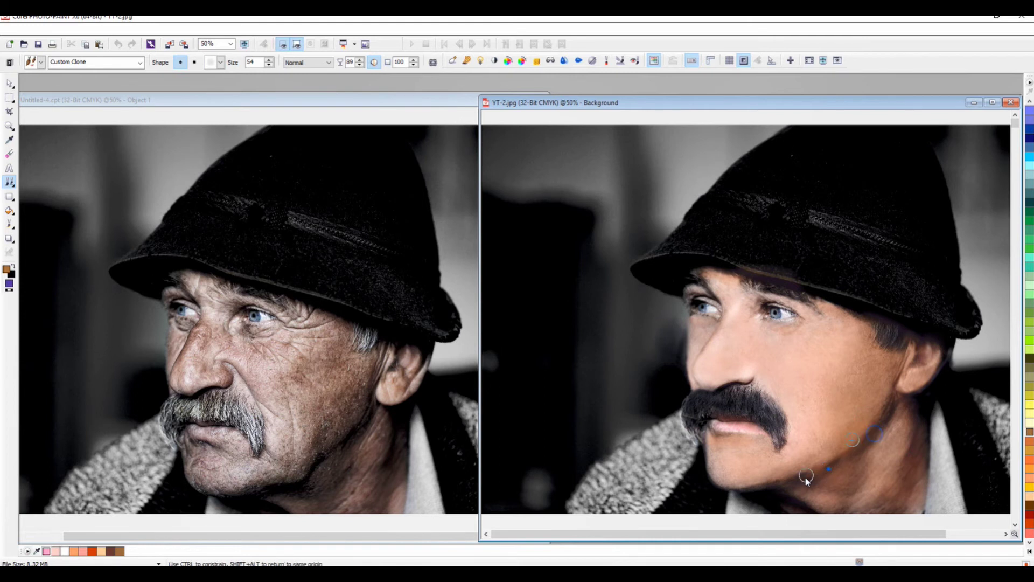
{"action": "mouse_move", "coordinate": [863, 472]}
{"action": "left_mouse_down"}
{"action": "mouse_move", "coordinate": [839, 478]}
{"action": "mouse_move", "coordinate": [872, 473]}
{"action": "left_mouse_up"}
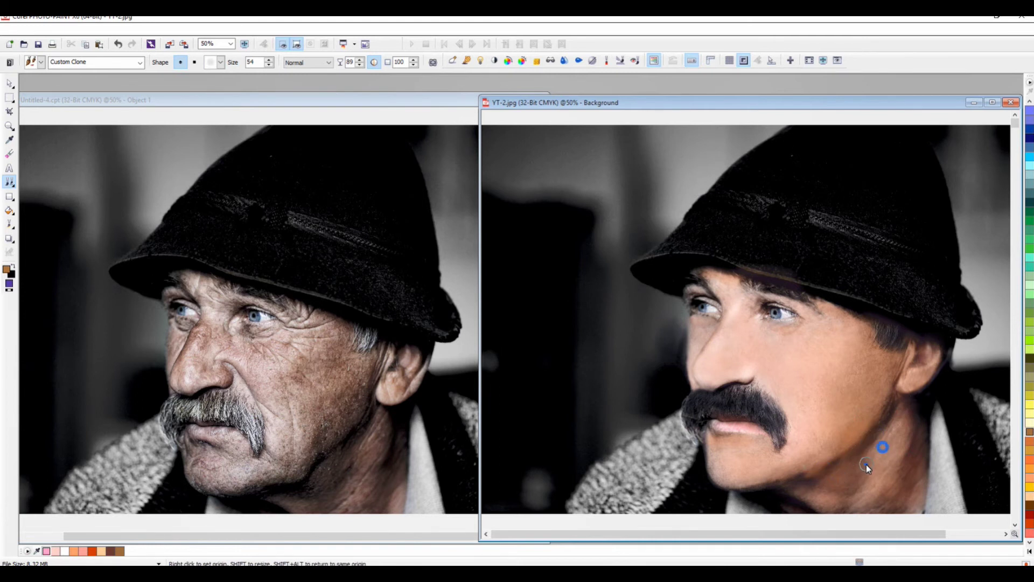
Clone smooth skin along the side of the neck from lower neck sources.
{"action": "right_click", "coordinate": [889, 470]}
{"action": "left_click_drag", "start_coordinate": [907, 434], "coordinate": [910, 457]}
{"action": "right_click", "coordinate": [912, 427]}
{"action": "right_click", "coordinate": [907, 451]}
{"action": "left_click_drag", "start_coordinate": [917, 464], "coordinate": [909, 482]}
{"action": "mouse_move", "coordinate": [914, 442]}
{"action": "left_mouse_down"}
{"action": "mouse_move", "coordinate": [932, 451]}
{"action": "mouse_move", "coordinate": [910, 483]}
{"action": "left_mouse_up"}
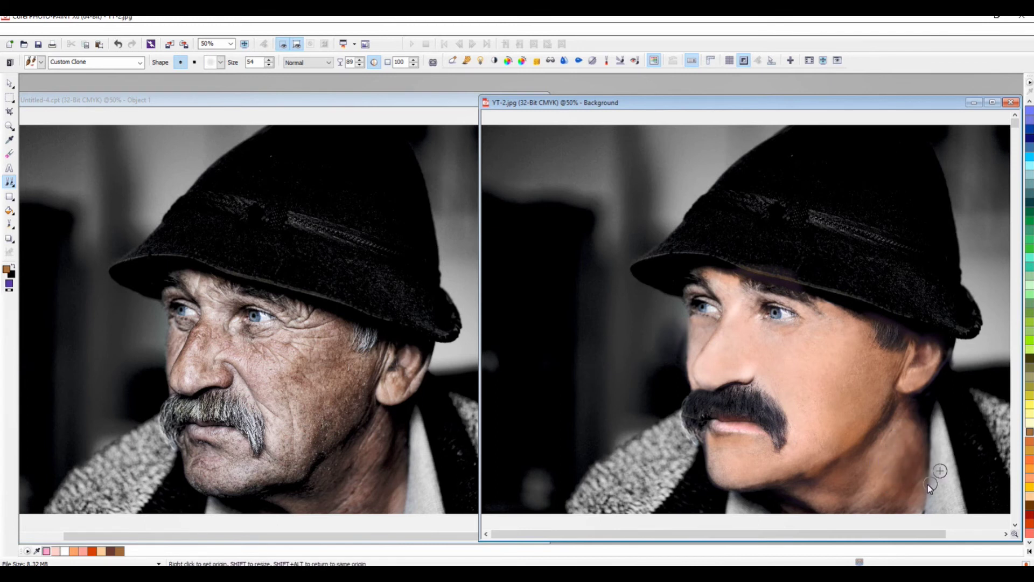
{"action": "mouse_move", "coordinate": [907, 476]}
{"action": "left_mouse_down"}
{"action": "mouse_move", "coordinate": [879, 474]}
{"action": "mouse_move", "coordinate": [905, 440]}
{"action": "left_mouse_up"}
Clone skin from a lower-jaw source across the jaw and onto the neck.
{"action": "right_click", "coordinate": [825, 479]}
{"action": "left_click_drag", "start_coordinate": [801, 483], "coordinate": [802, 479]}
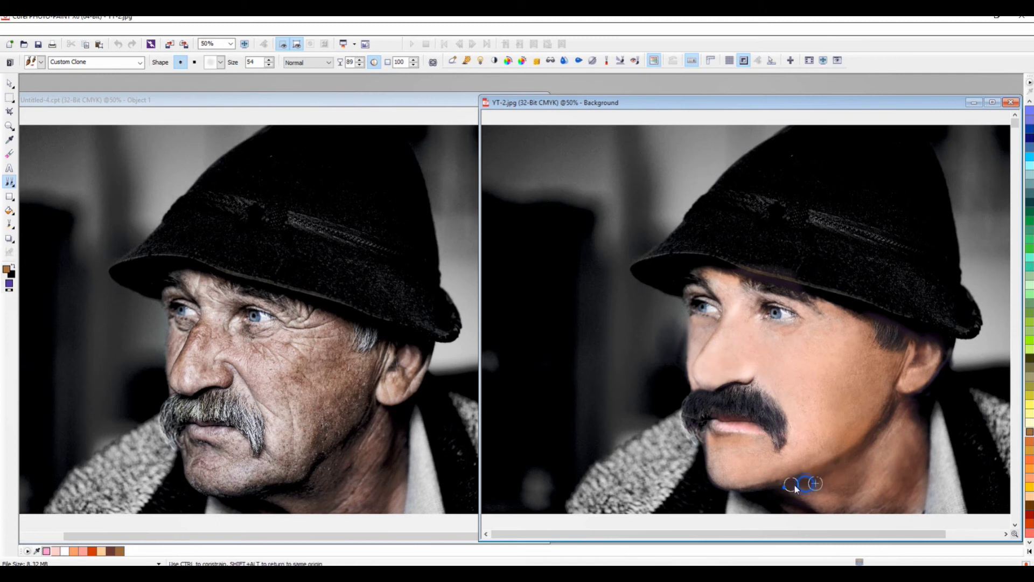
{"action": "left_click", "coordinate": [819, 476]}
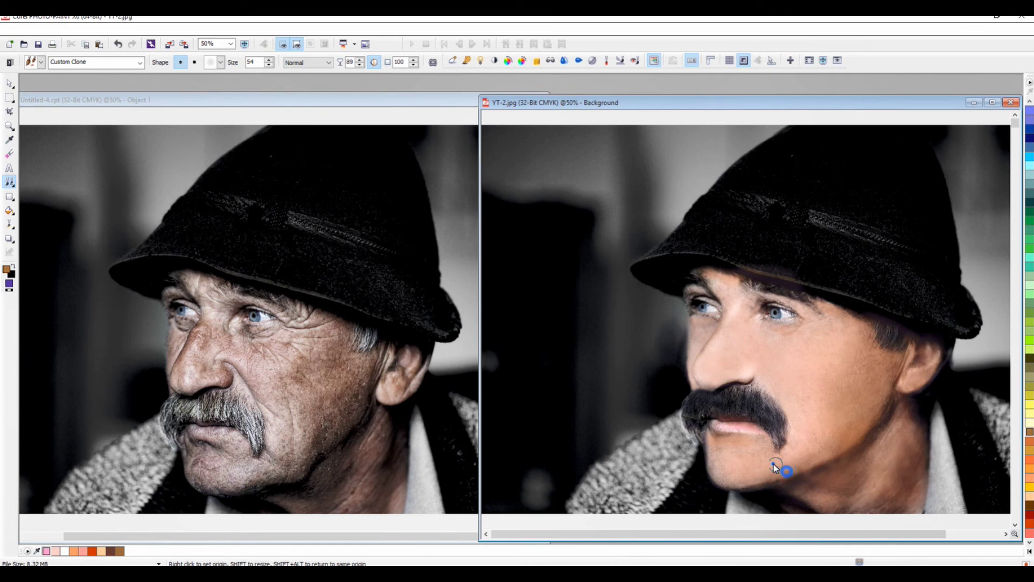
{"action": "left_click", "coordinate": [792, 487]}
{"action": "left_click_drag", "start_coordinate": [790, 494], "coordinate": [879, 463]}
{"action": "mouse_move", "coordinate": [789, 494]}
{"action": "left_mouse_down"}
{"action": "mouse_move", "coordinate": [759, 491]}
{"action": "mouse_move", "coordinate": [854, 468]}
{"action": "left_mouse_up"}
{"action": "mouse_move", "coordinate": [789, 505]}
{"action": "left_mouse_down"}
{"action": "mouse_move", "coordinate": [874, 477]}
{"action": "mouse_move", "coordinate": [863, 499]}
{"action": "left_mouse_up"}
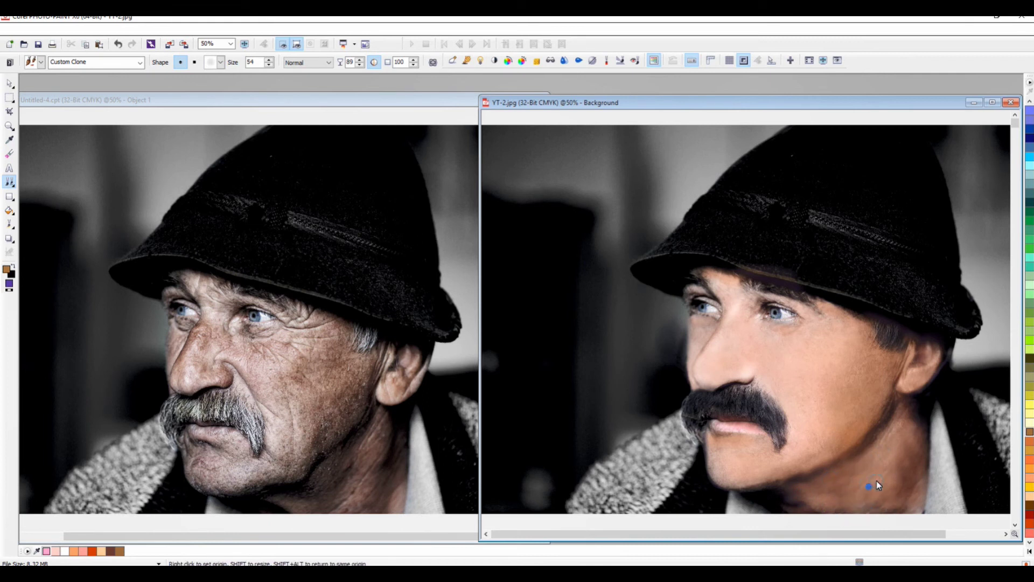
Clone more smooth skin across the neck toward the collar and jaw.
{"action": "mouse_move", "coordinate": [862, 499]}
{"action": "left_mouse_down"}
{"action": "mouse_move", "coordinate": [830, 508]}
{"action": "mouse_move", "coordinate": [833, 489]}
{"action": "left_mouse_up"}
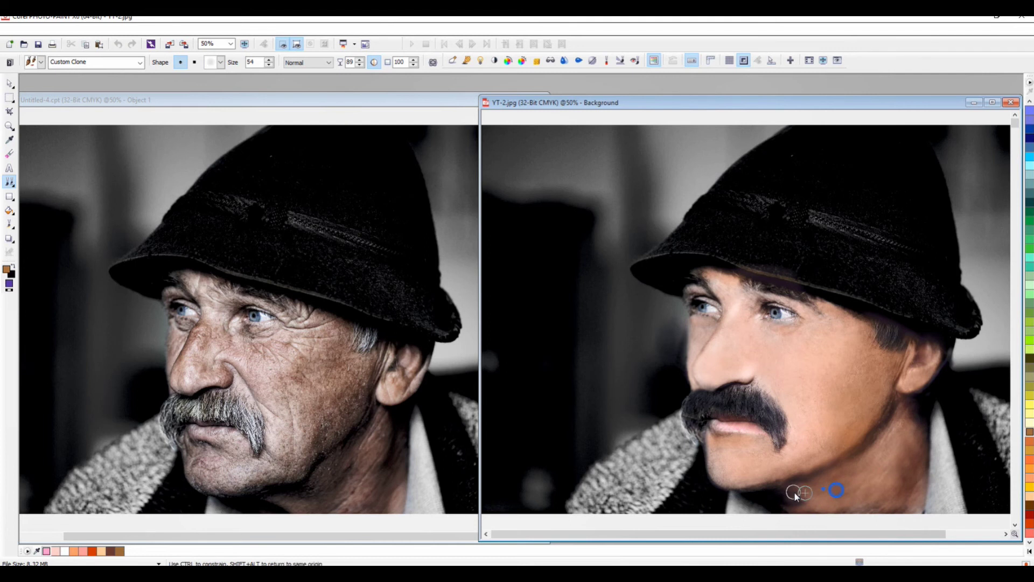
{"action": "left_click_drag", "start_coordinate": [935, 471], "coordinate": [859, 487]}
{"action": "right_click", "coordinate": [868, 471]}
{"action": "mouse_move", "coordinate": [884, 464]}
{"action": "left_mouse_down"}
{"action": "mouse_move", "coordinate": [892, 480]}
{"action": "mouse_move", "coordinate": [869, 486]}
{"action": "left_mouse_up"}
{"action": "mouse_move", "coordinate": [905, 441]}
{"action": "left_mouse_down"}
{"action": "mouse_move", "coordinate": [937, 405]}
{"action": "mouse_move", "coordinate": [923, 414]}
{"action": "mouse_move", "coordinate": [922, 467]}
{"action": "left_mouse_up"}
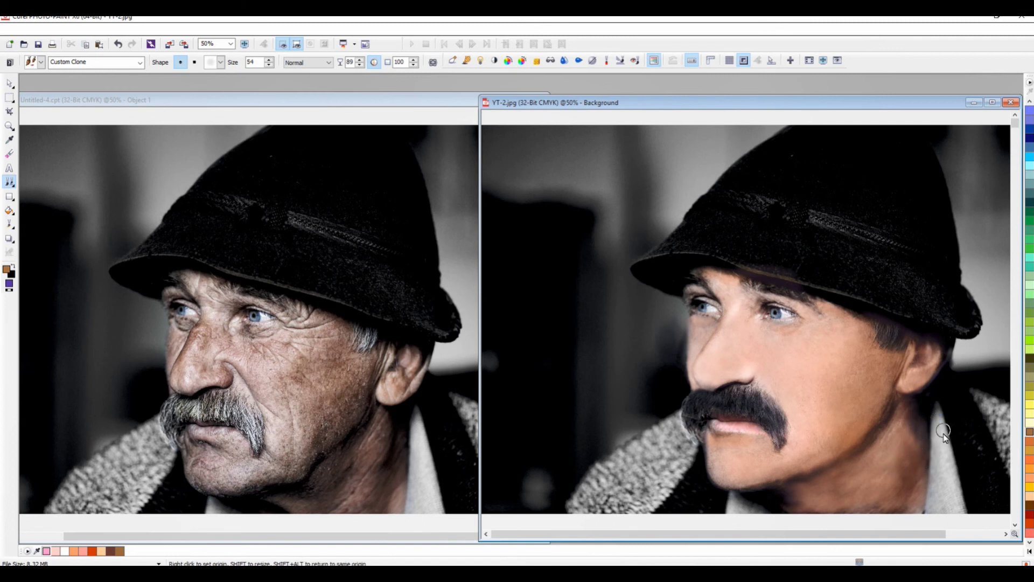
{"action": "left_click_drag", "start_coordinate": [862, 480], "coordinate": [849, 477]}
Clone skin from new lower-neck and jaw sources over the lower neck and jawline.
{"action": "right_click", "coordinate": [876, 494]}
{"action": "left_click_drag", "start_coordinate": [858, 500], "coordinate": [841, 513]}
{"action": "left_click_drag", "start_coordinate": [842, 477], "coordinate": [780, 489]}
{"action": "right_click", "coordinate": [778, 484]}
{"action": "mouse_move", "coordinate": [795, 488]}
{"action": "left_mouse_down"}
{"action": "mouse_move", "coordinate": [752, 495]}
{"action": "mouse_move", "coordinate": [825, 483]}
{"action": "mouse_move", "coordinate": [865, 493]}
{"action": "left_mouse_up"}
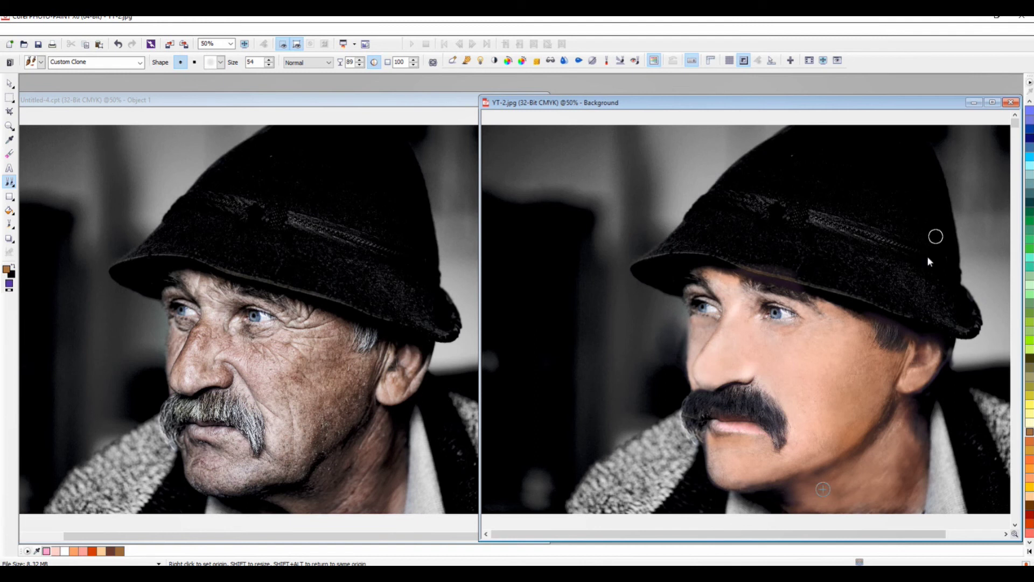
{"action": "left_click", "coordinate": [807, 480]}
{"action": "right_click", "coordinate": [832, 482]}
{"action": "left_click", "coordinate": [803, 484]}
{"action": "left_click_drag", "start_coordinate": [803, 485], "coordinate": [801, 486]}
Undo the last jaw clone stroke and set clone transparency to 99.
{"action": "key", "text": "ctrl+z"}
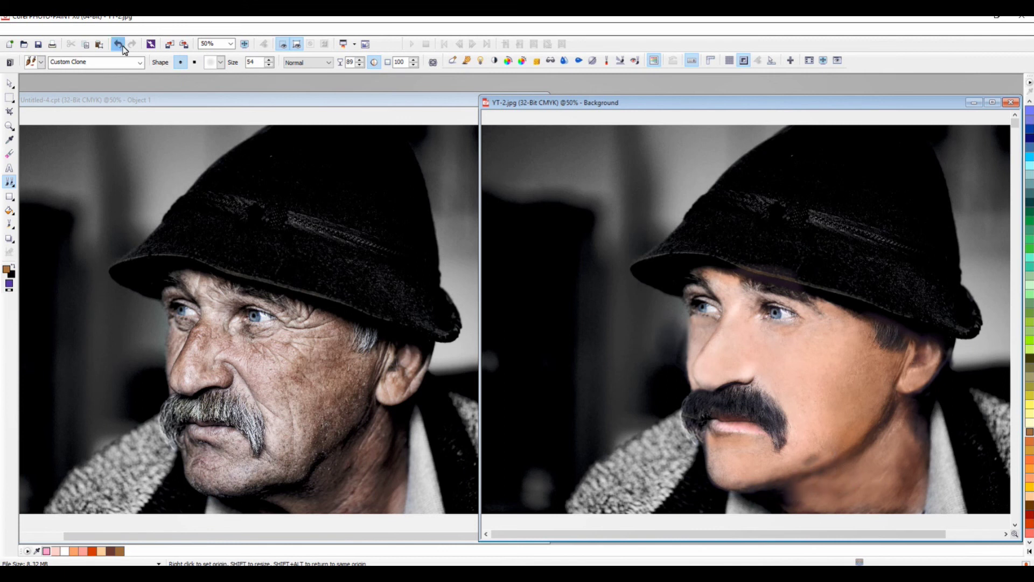
{"action": "double_click", "coordinate": [349, 62]}
{"action": "type", "text": "99"}
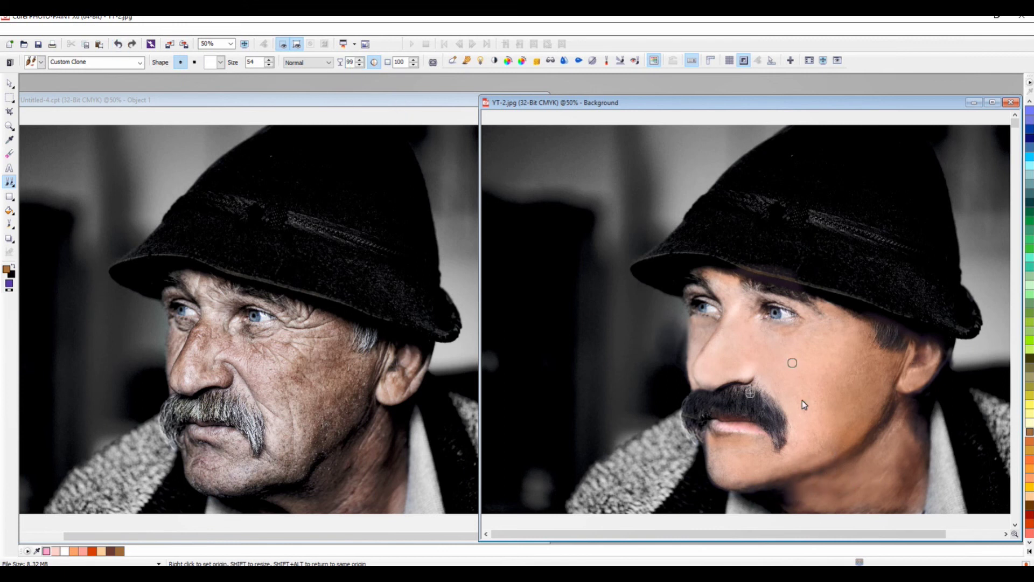
Clone faint skin over the jaw and neck, then set a source near the left cheek.
{"action": "left_click_drag", "start_coordinate": [826, 479], "coordinate": [826, 448]}
{"action": "mouse_move", "coordinate": [865, 496]}
{"action": "left_mouse_down"}
{"action": "mouse_move", "coordinate": [841, 477]}
{"action": "mouse_move", "coordinate": [891, 457]}
{"action": "mouse_move", "coordinate": [814, 478]}
{"action": "mouse_move", "coordinate": [859, 507]}
{"action": "left_mouse_up"}
{"action": "right_click", "coordinate": [651, 399]}
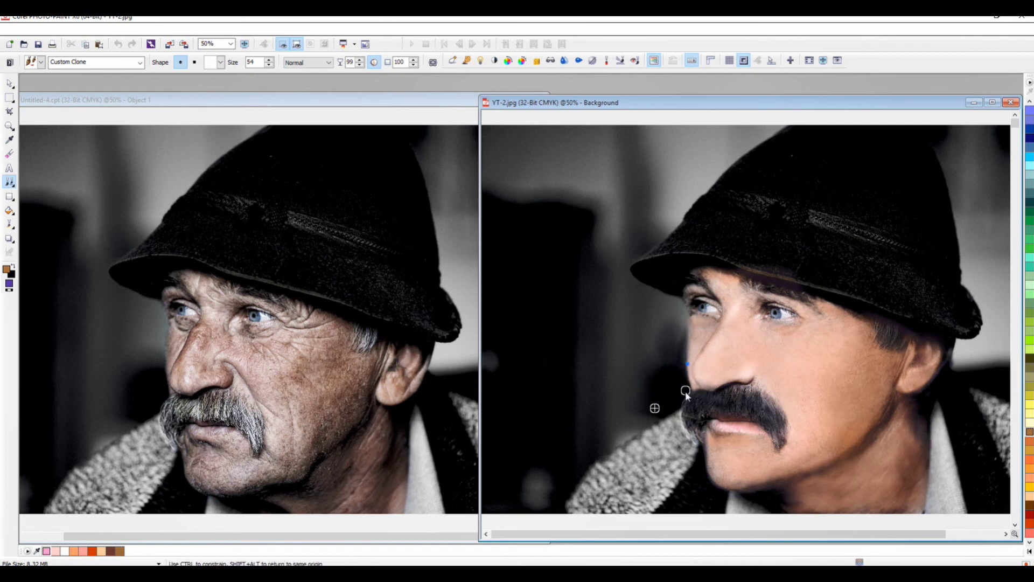